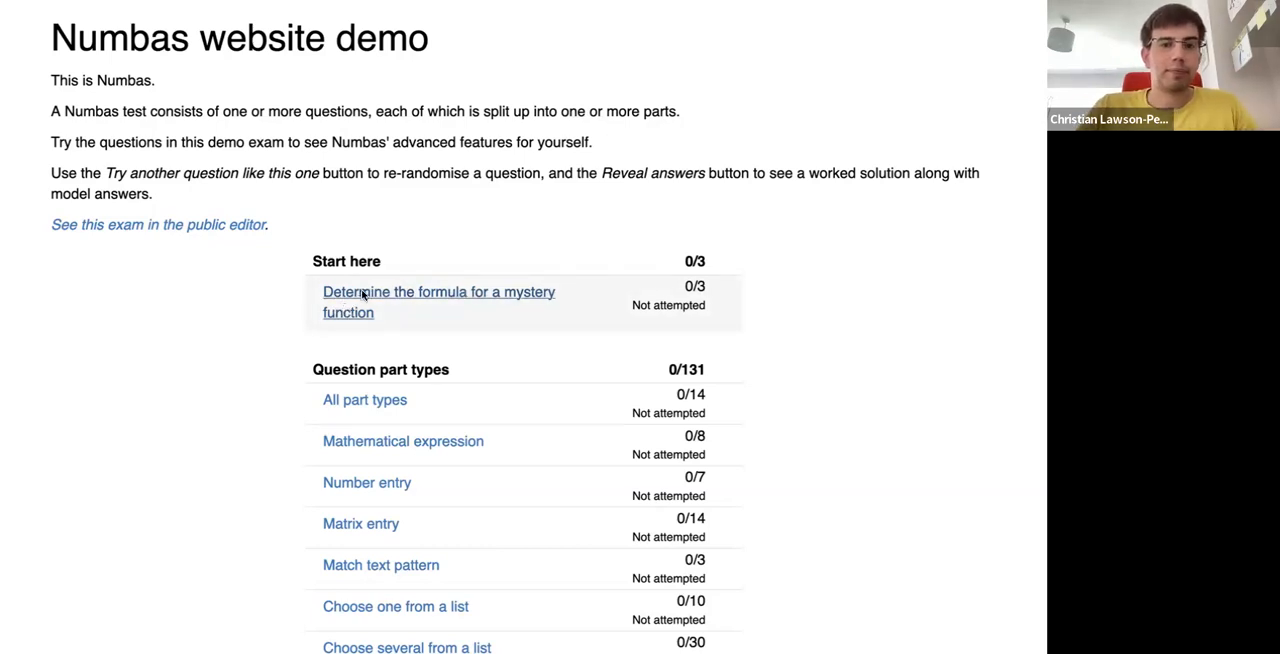
# - Open the "Determine the formula for a mystery function" question and look over the plot of f(x)
pyautogui.click(360, 295)
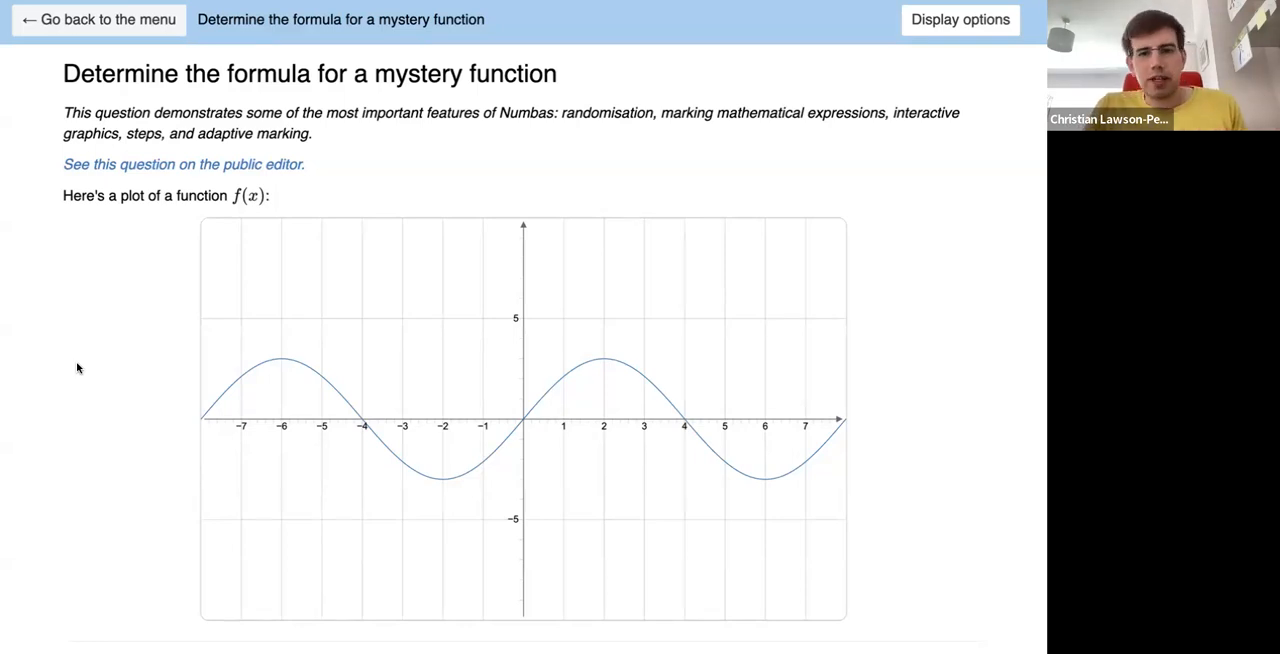
pyautogui.scroll(-2, 41, 446)
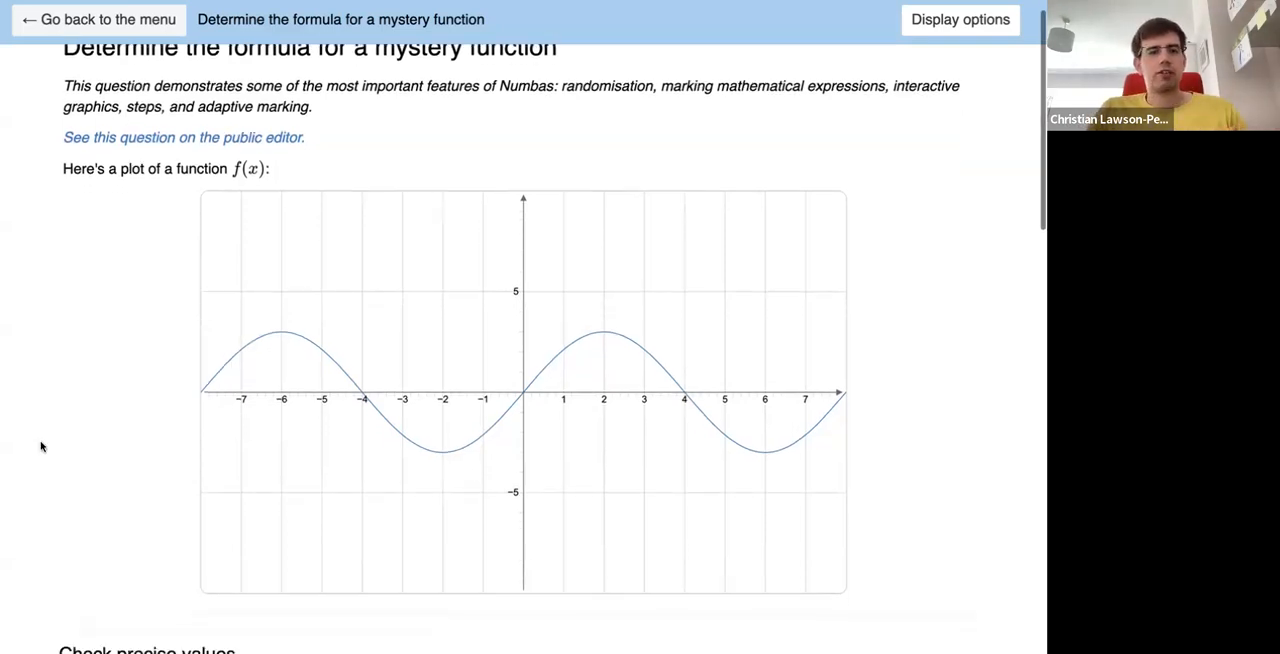
pyautogui.scroll(2, 41, 446)
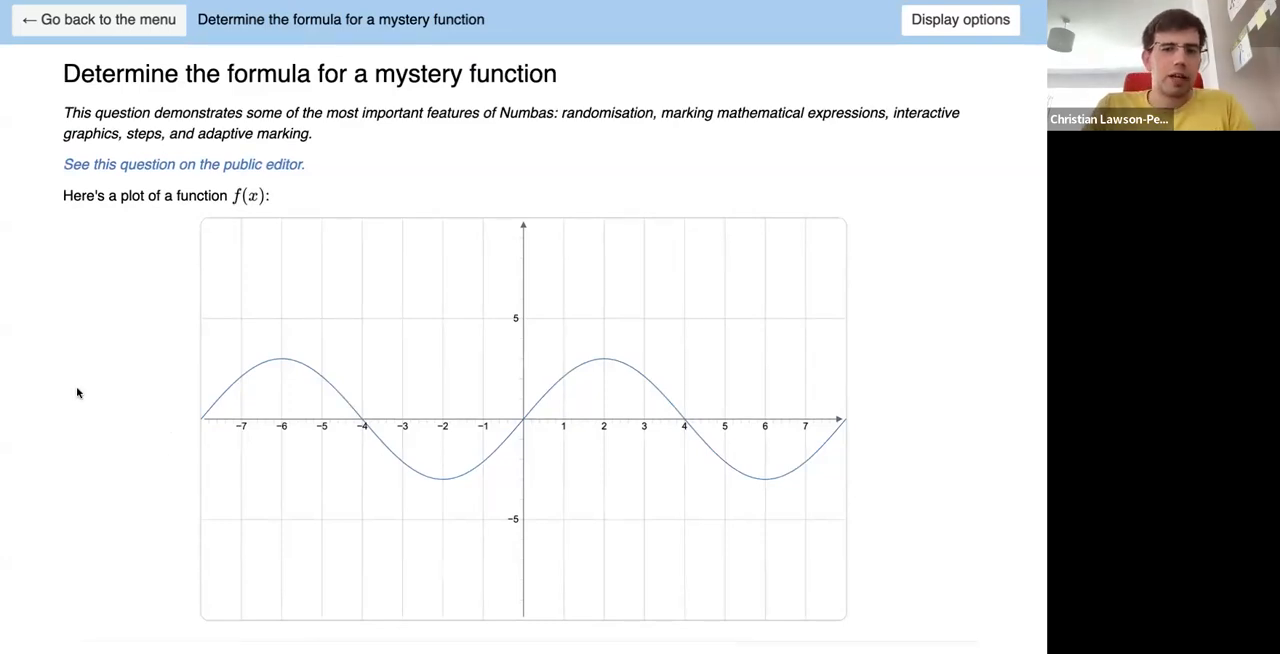
pyautogui.scroll(-1, 72, 510)
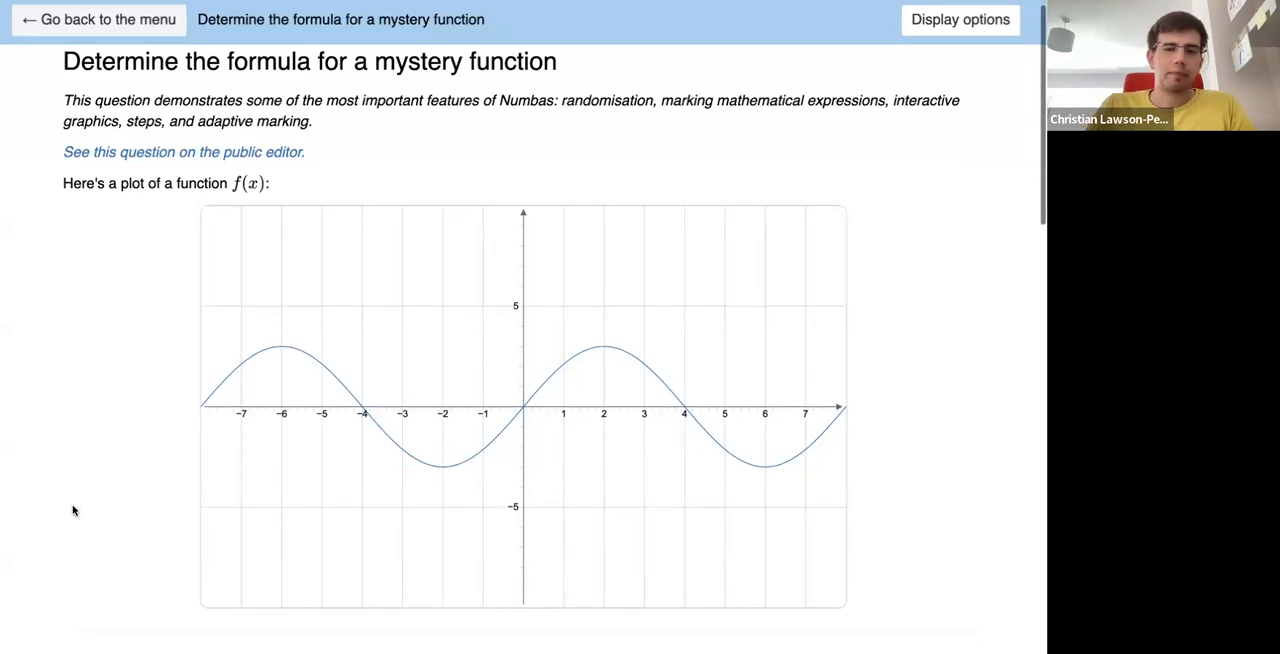
pyautogui.scroll(-5, 72, 510)
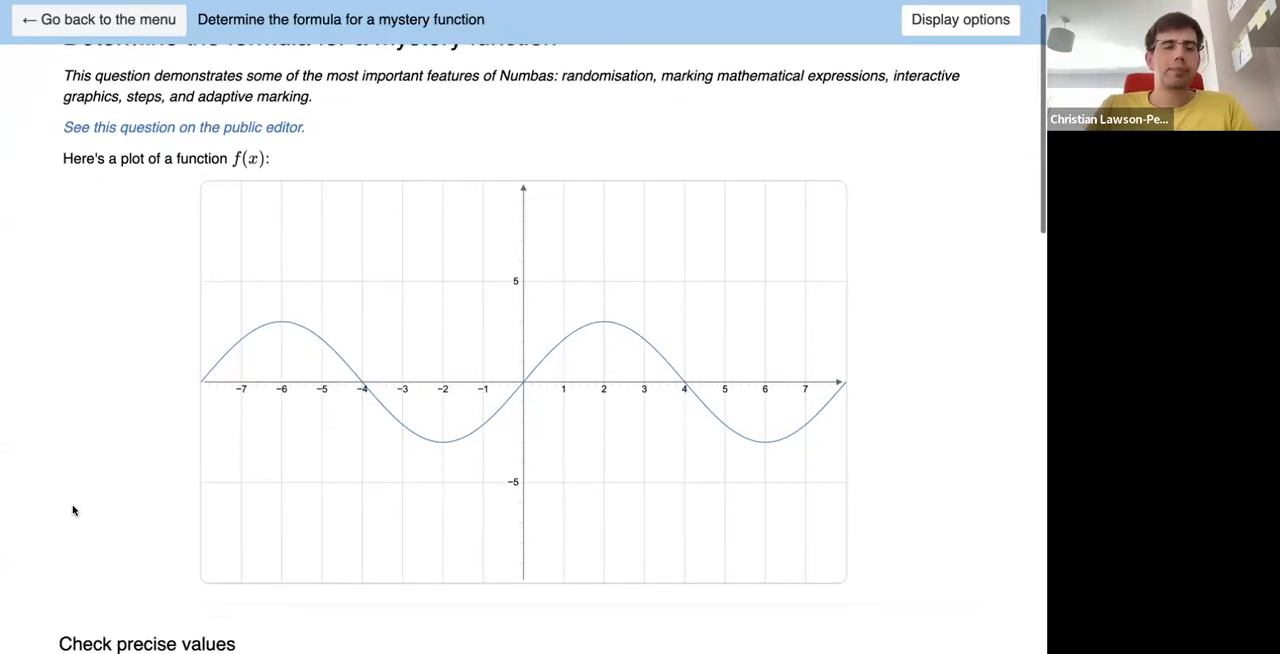
pyautogui.scroll(3, 72, 510)
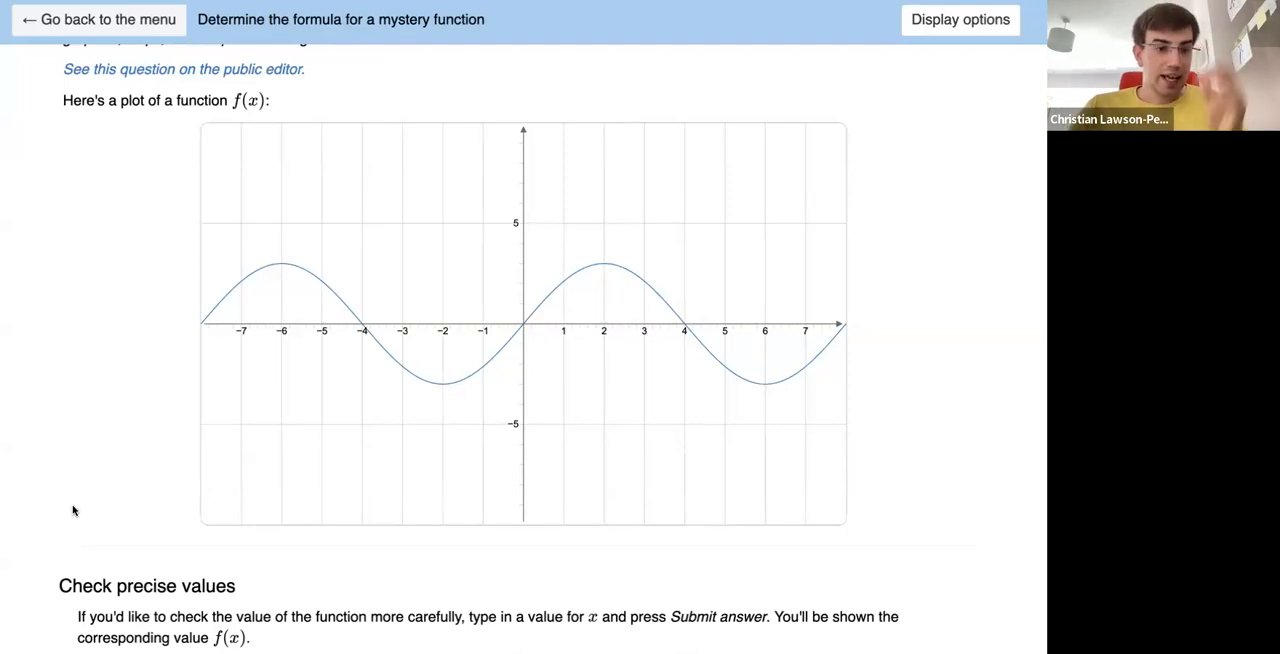
# - Check the function's precise values by submitting x = 1 and x = 4 in the Check precise values part
pyautogui.scroll(-2, 100, 530)
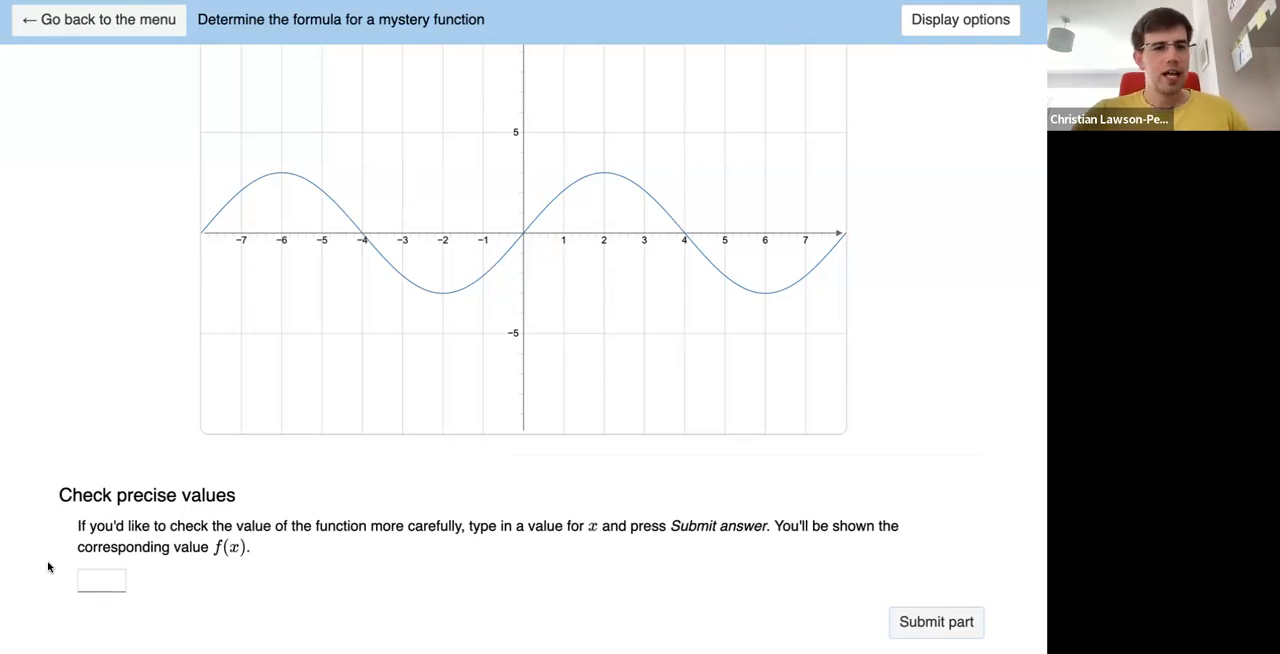
pyautogui.click(102, 582)
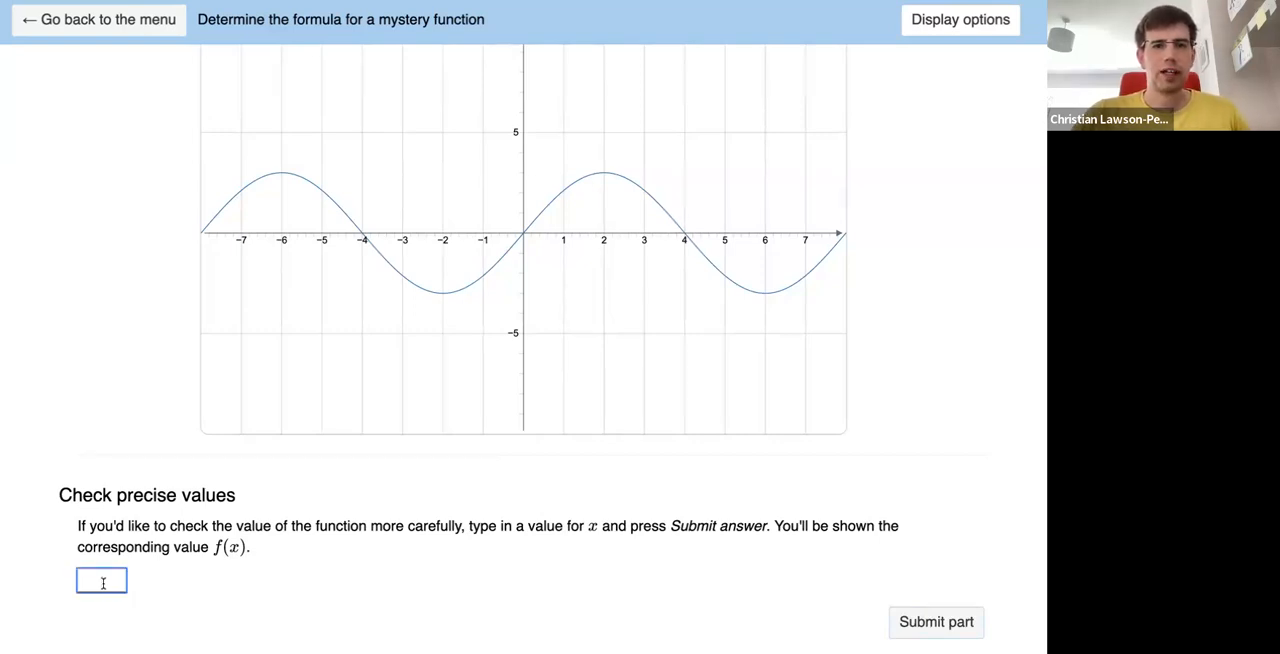
pyautogui.scroll(-1, 102, 585)
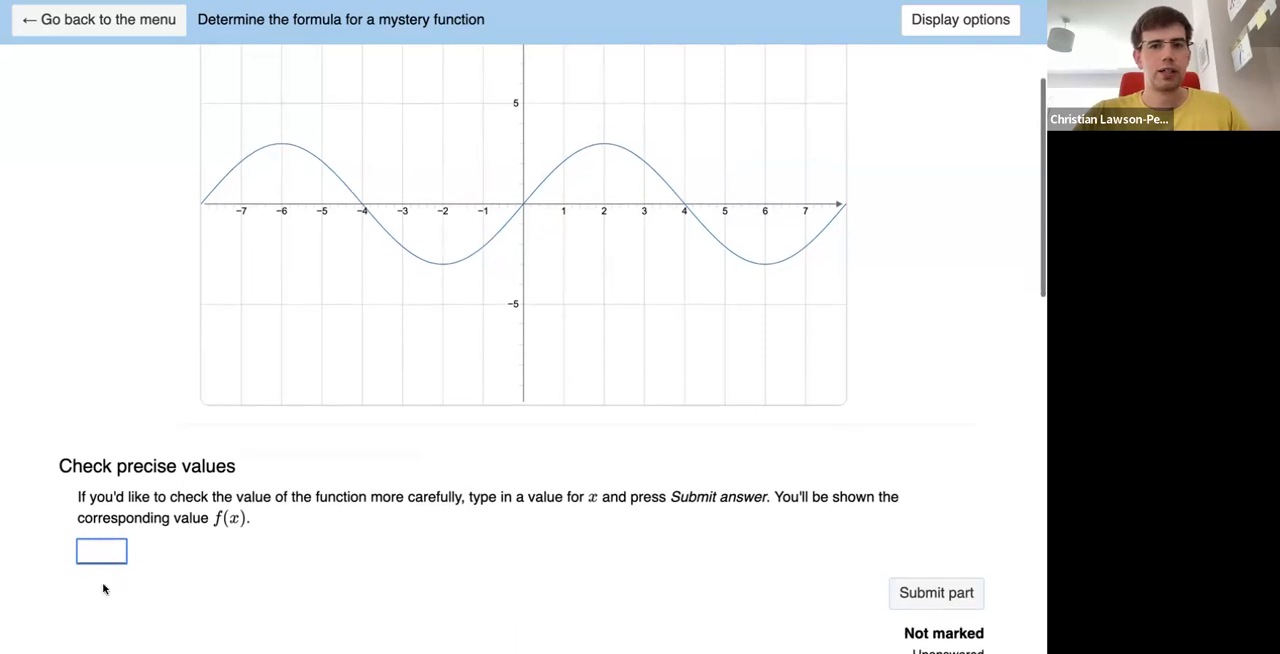
pyautogui.write('1')
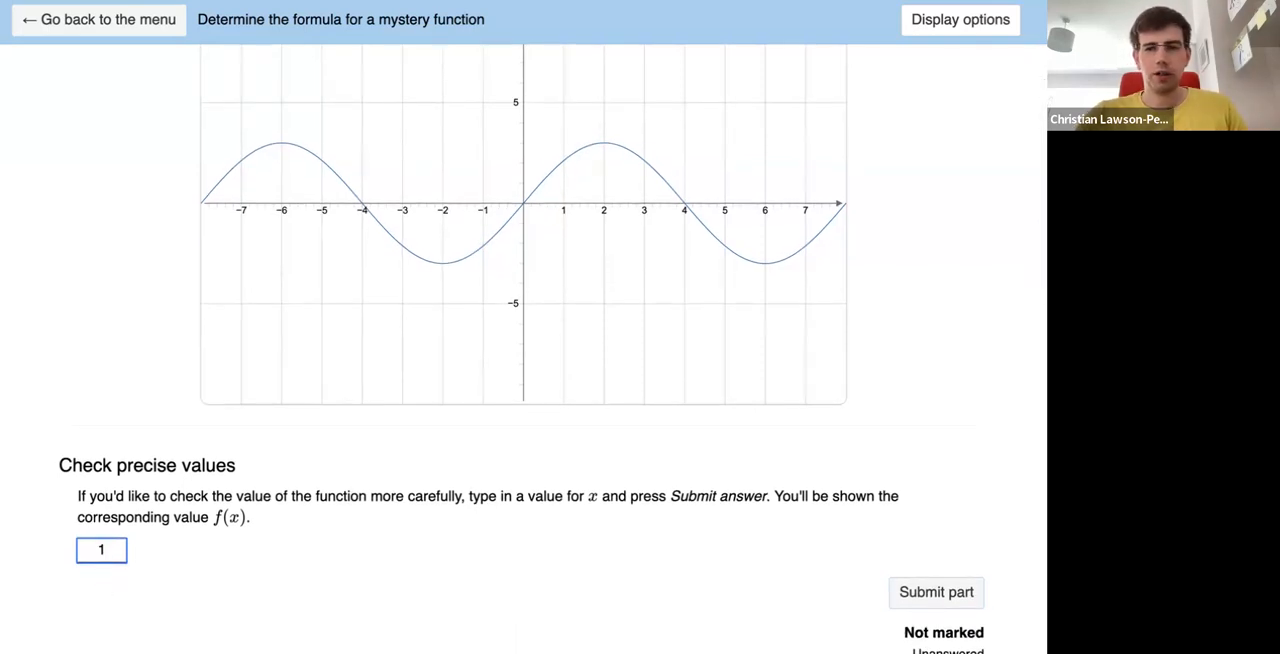
pyautogui.click(890, 591)
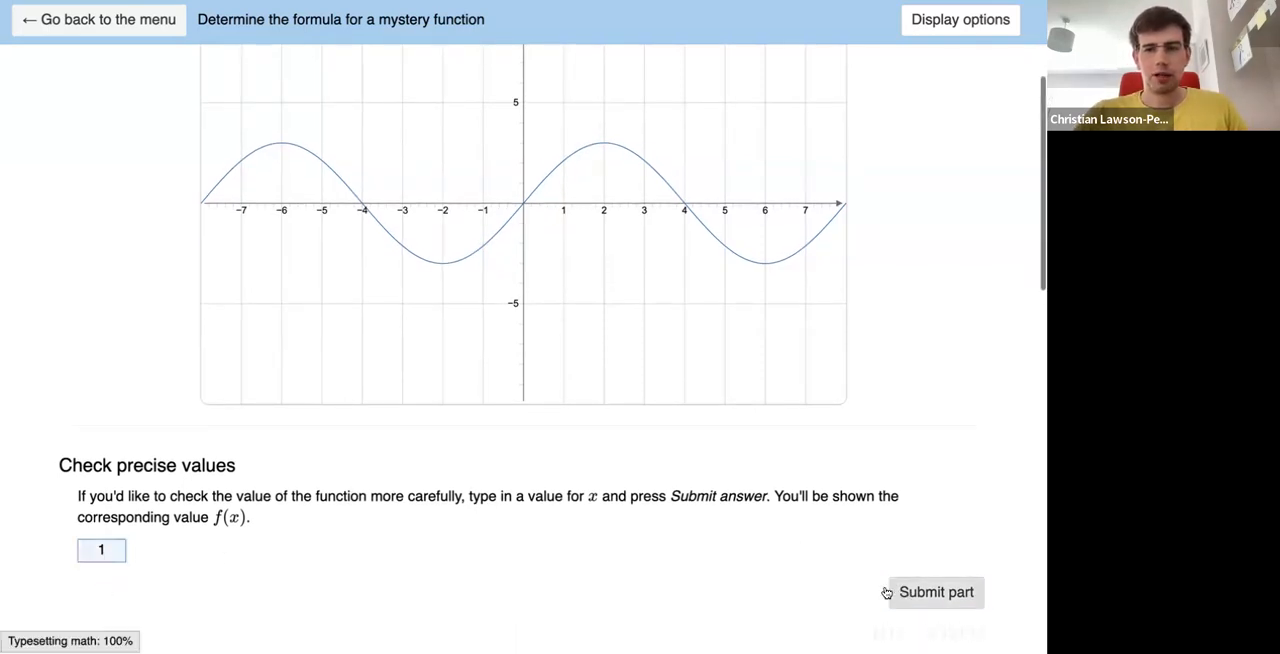
pyautogui.scroll(-1, 888, 590)
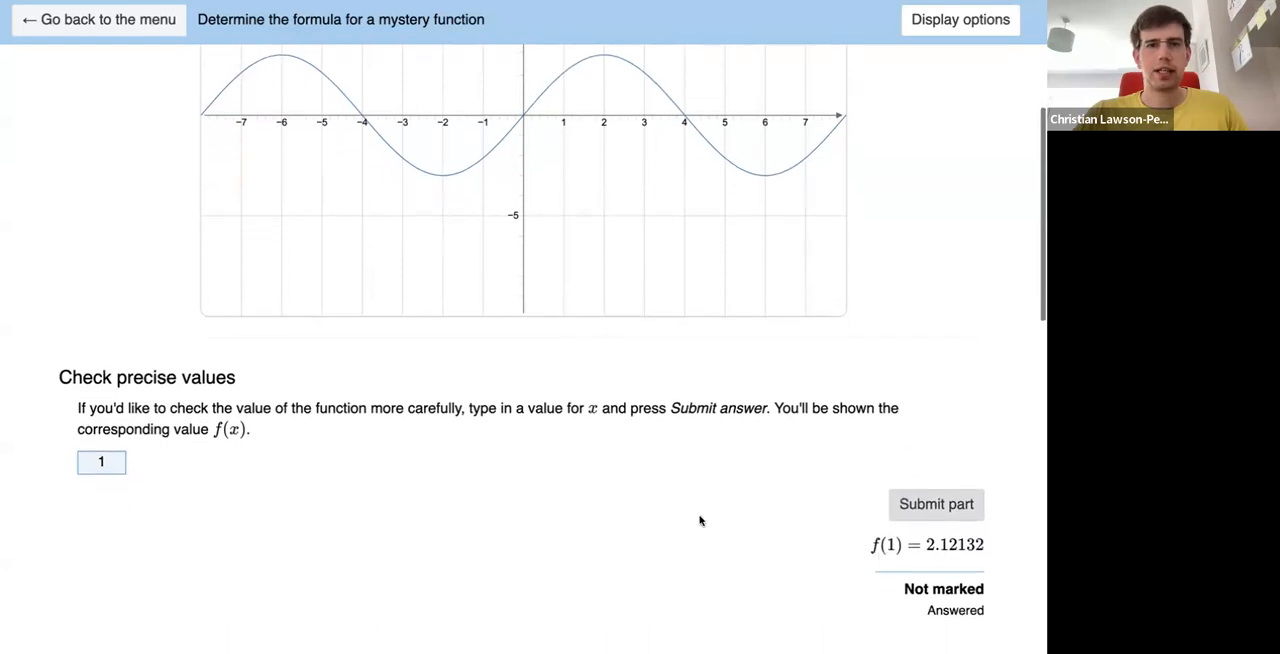
pyautogui.doubleClick(106, 461)
pyautogui.write('4')
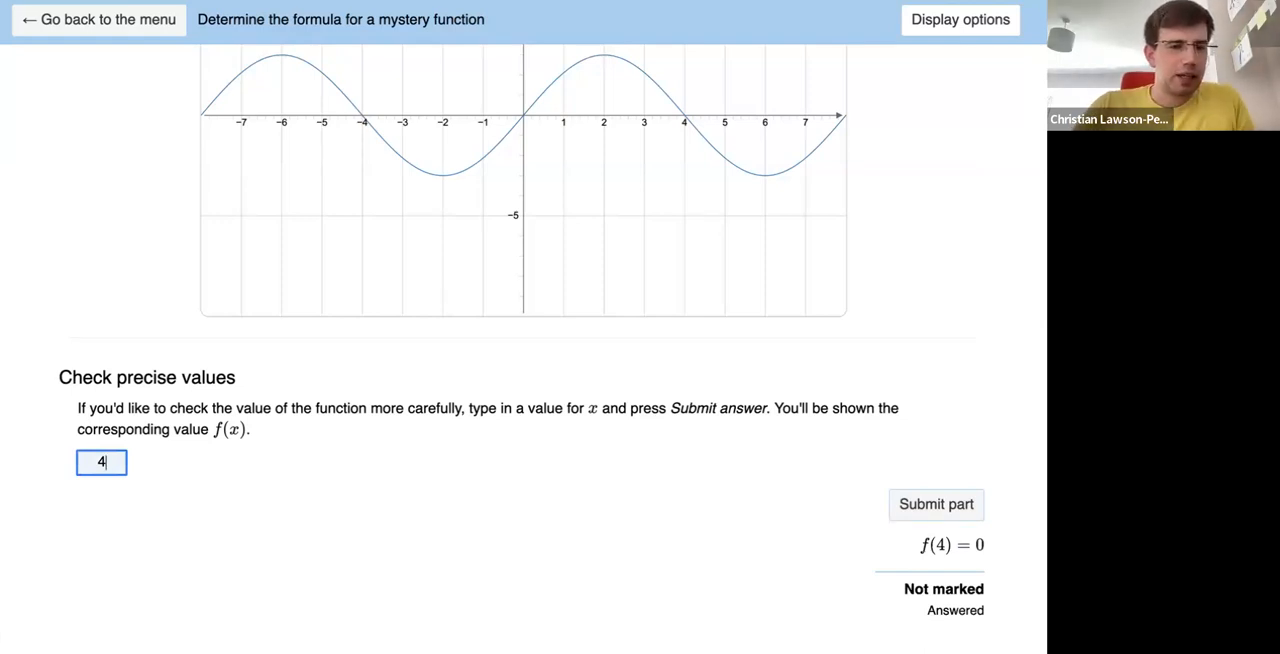
# - Enter sin(x) as the definition of y in the Write f(x) part to plot it over the given curve
pyautogui.scroll(-2, 22, 516)
pyautogui.scroll(-7, 22, 518)
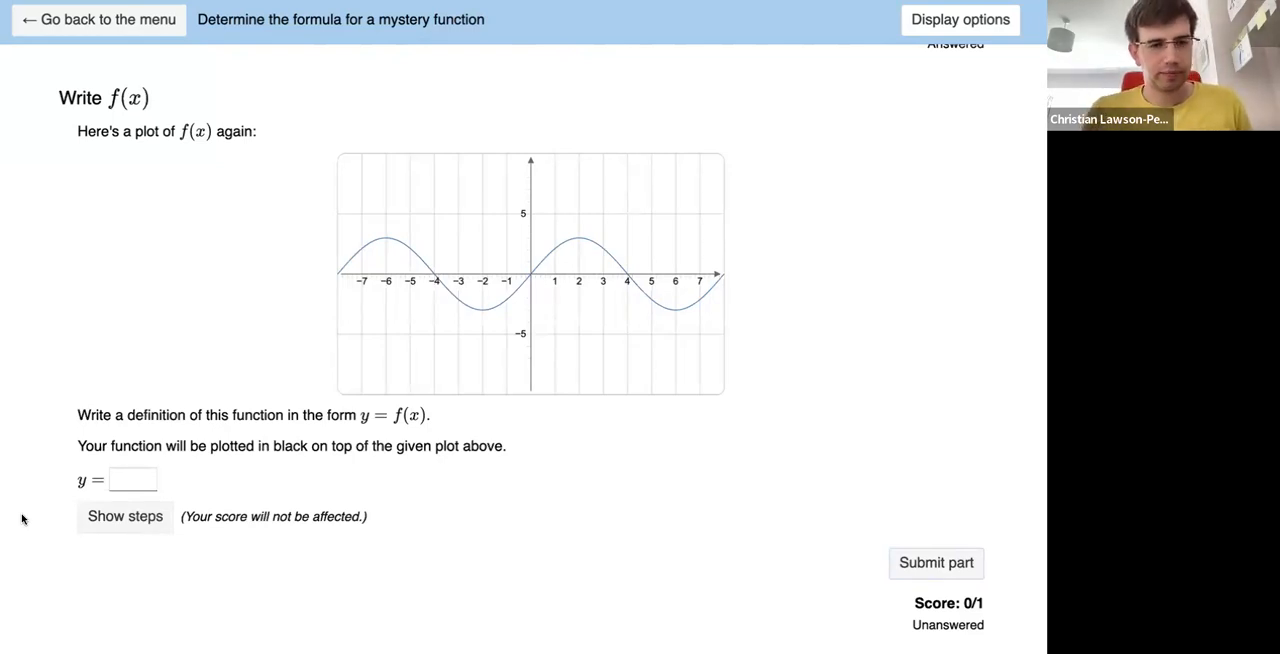
pyautogui.click(135, 478)
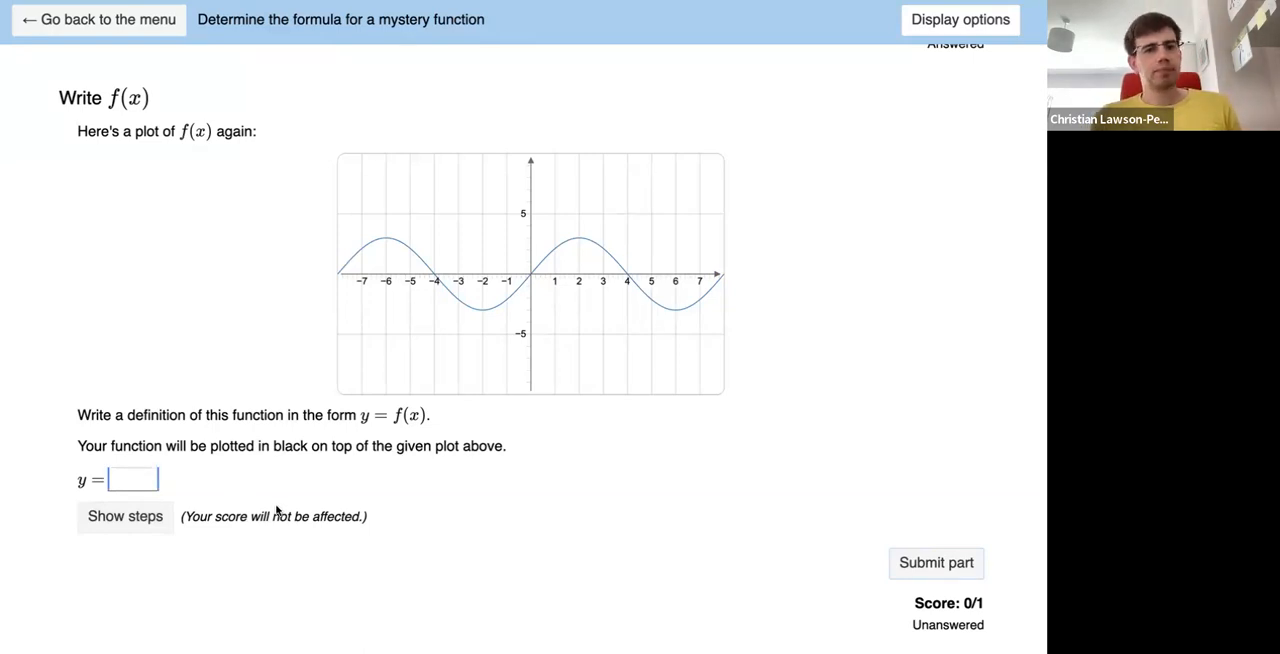
pyautogui.write('sin(x)')
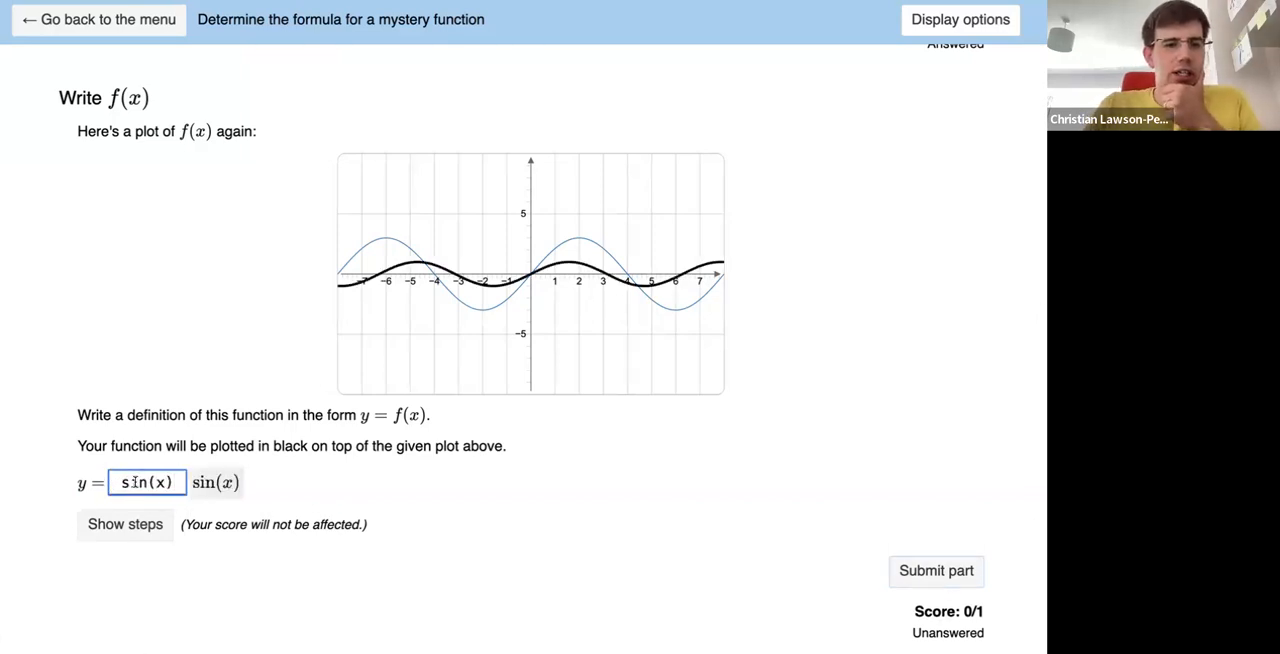
# - Halve x inside the sine and scale the amplitude by 3, making the definition 3sin(x/2)
pyautogui.moveTo(174, 484); pyautogui.dragTo(118, 484)
pyautogui.click(175, 483)
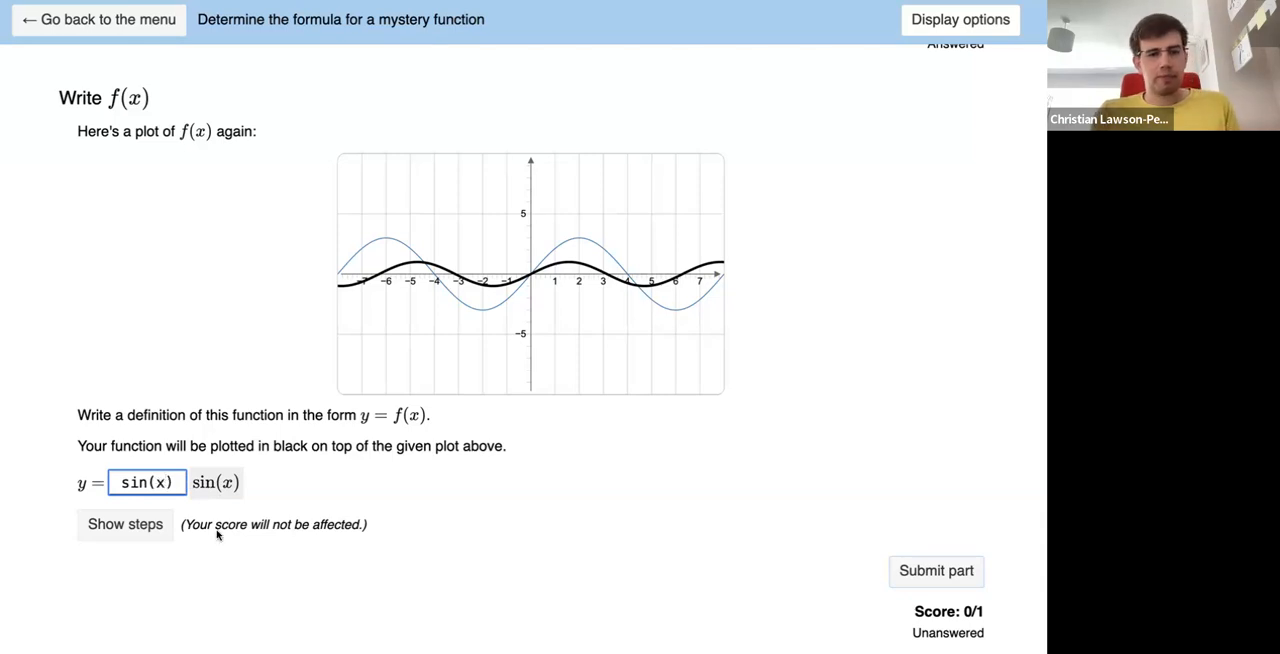
pyautogui.write('/2')
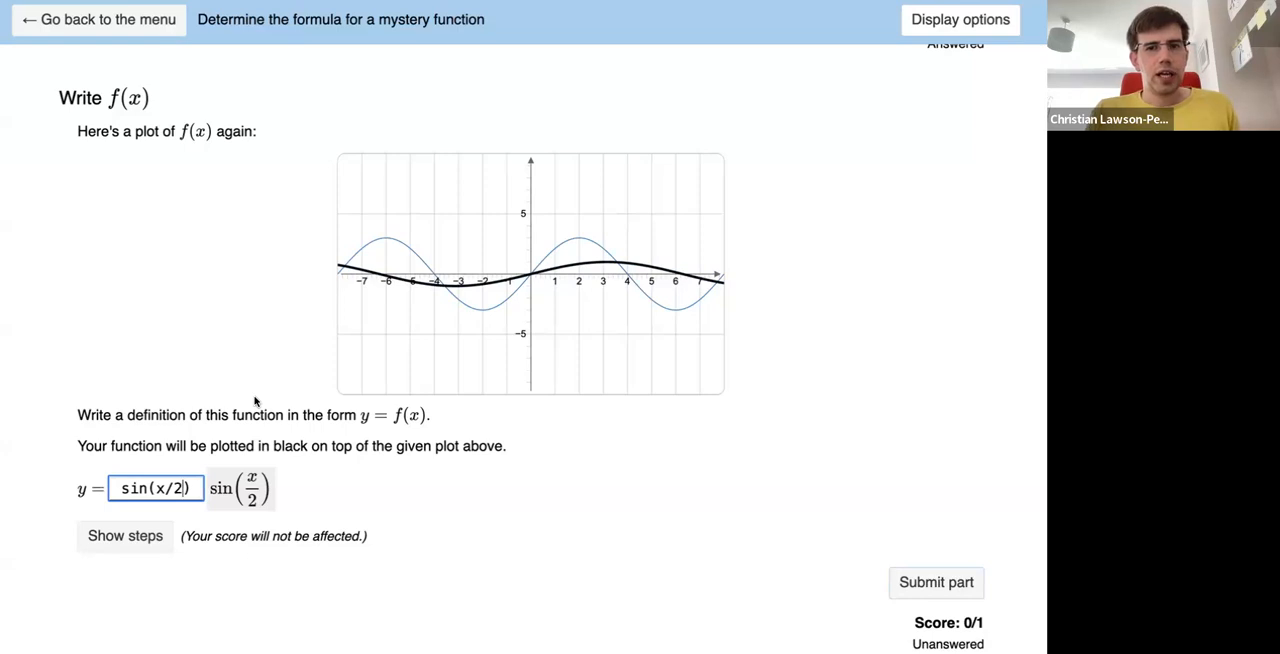
pyautogui.press('Left')
pyautogui.press('Left')
pyautogui.press('Left')
pyautogui.press('Left')
pyautogui.press('Left')
pyautogui.press('Left')
pyautogui.press('Left')
pyautogui.press('Left')
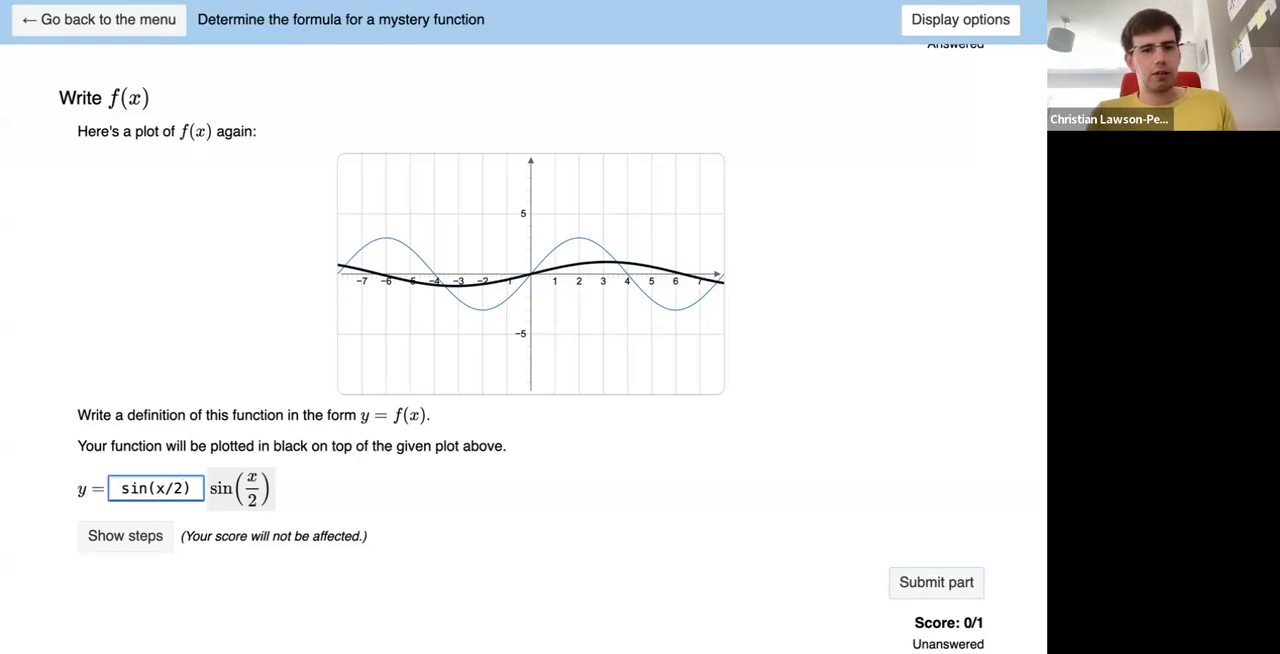
pyautogui.write('3')
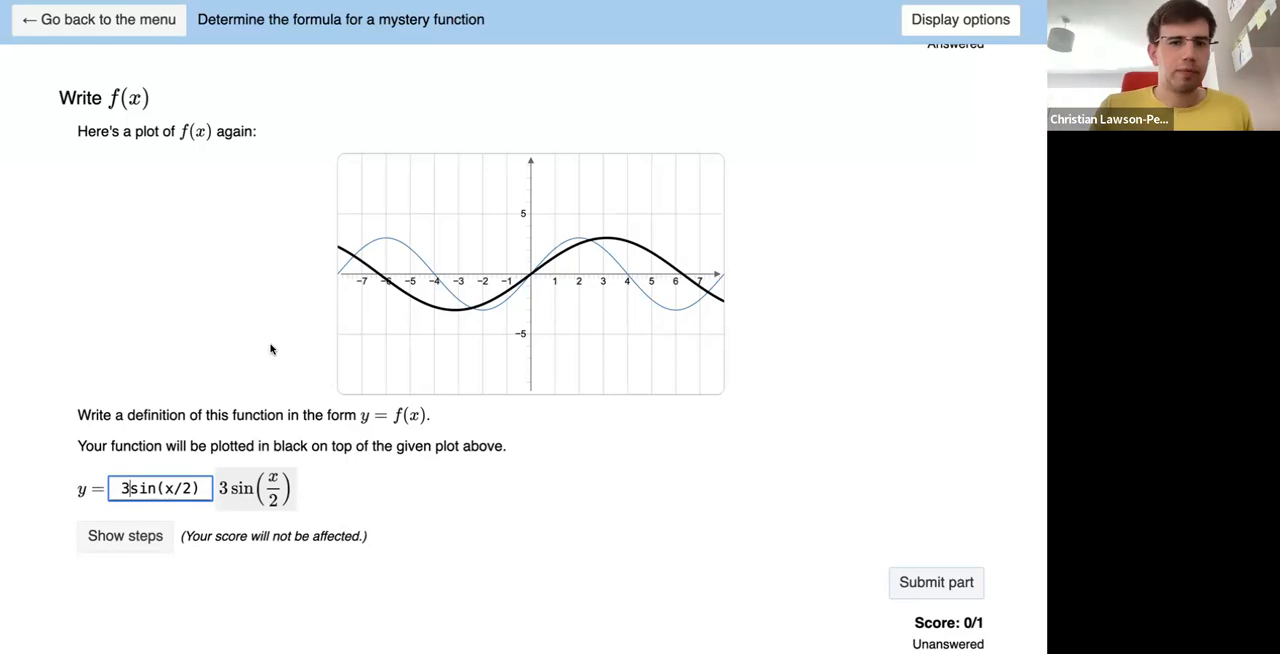
# - Check the function's precise value at x = 2 in the Check precise values part
pyautogui.scroll(10, 270, 349)
pyautogui.scroll(3, 270, 349)
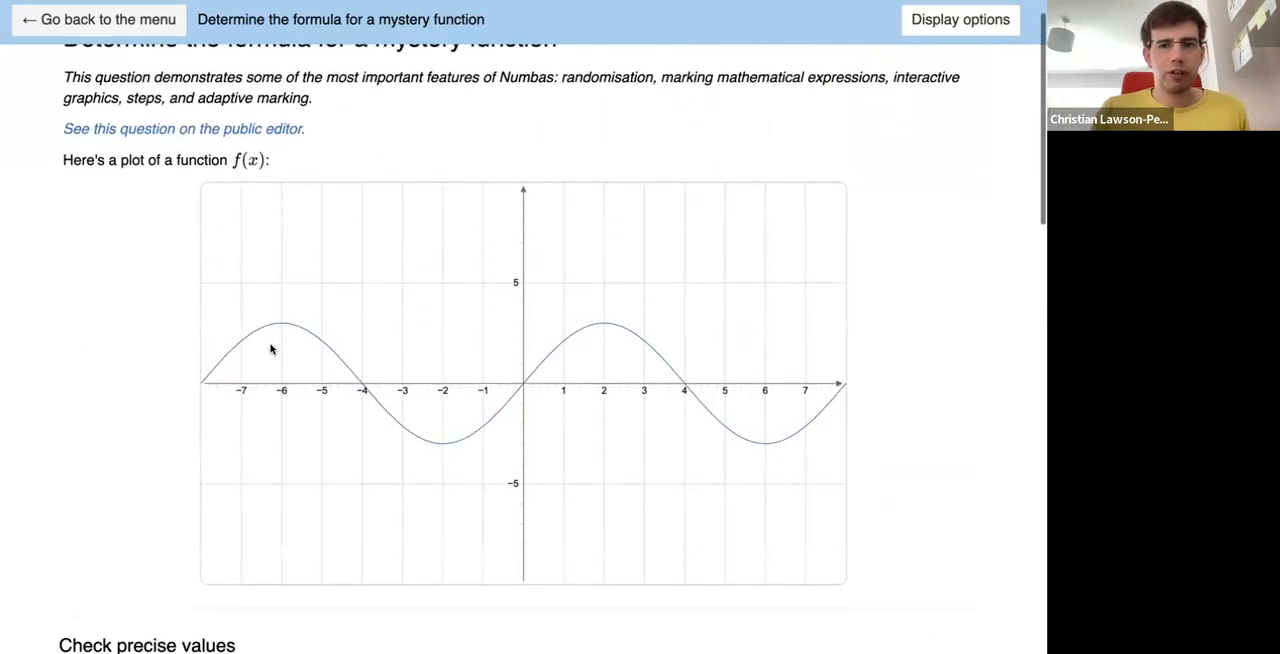
pyautogui.scroll(-1, 570, 365)
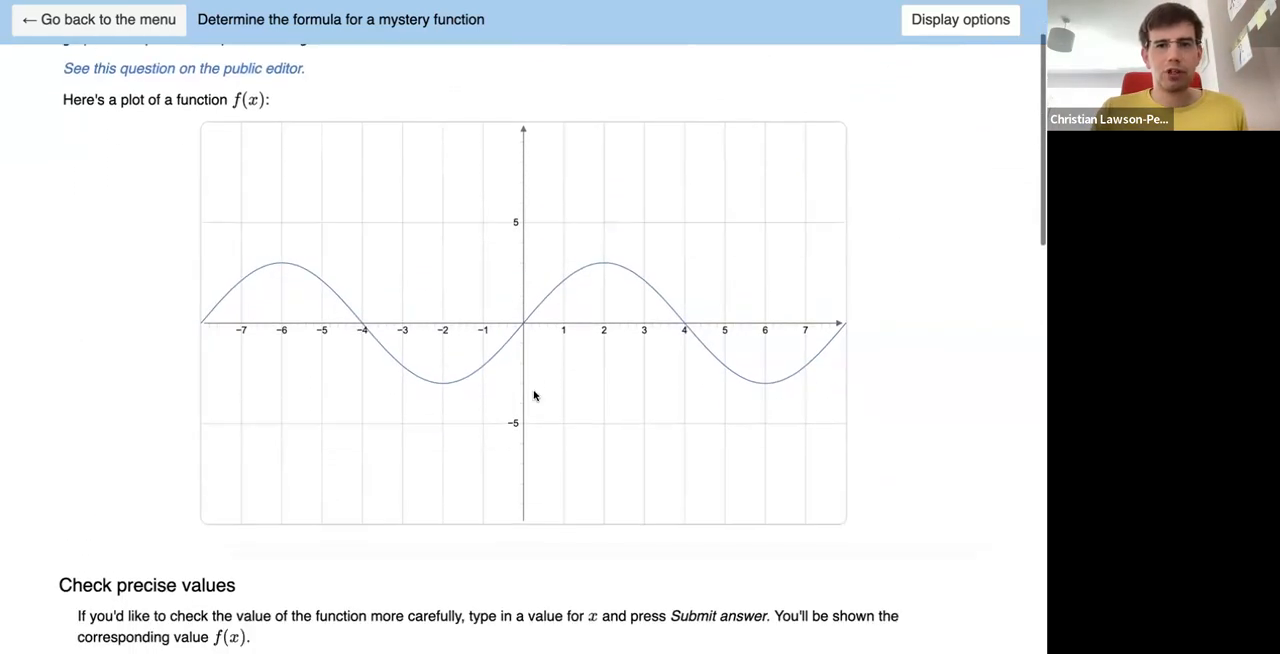
pyautogui.scroll(-3, 534, 397)
pyautogui.click(103, 503)
pyautogui.press('BackSpace')
pyautogui.write('2')
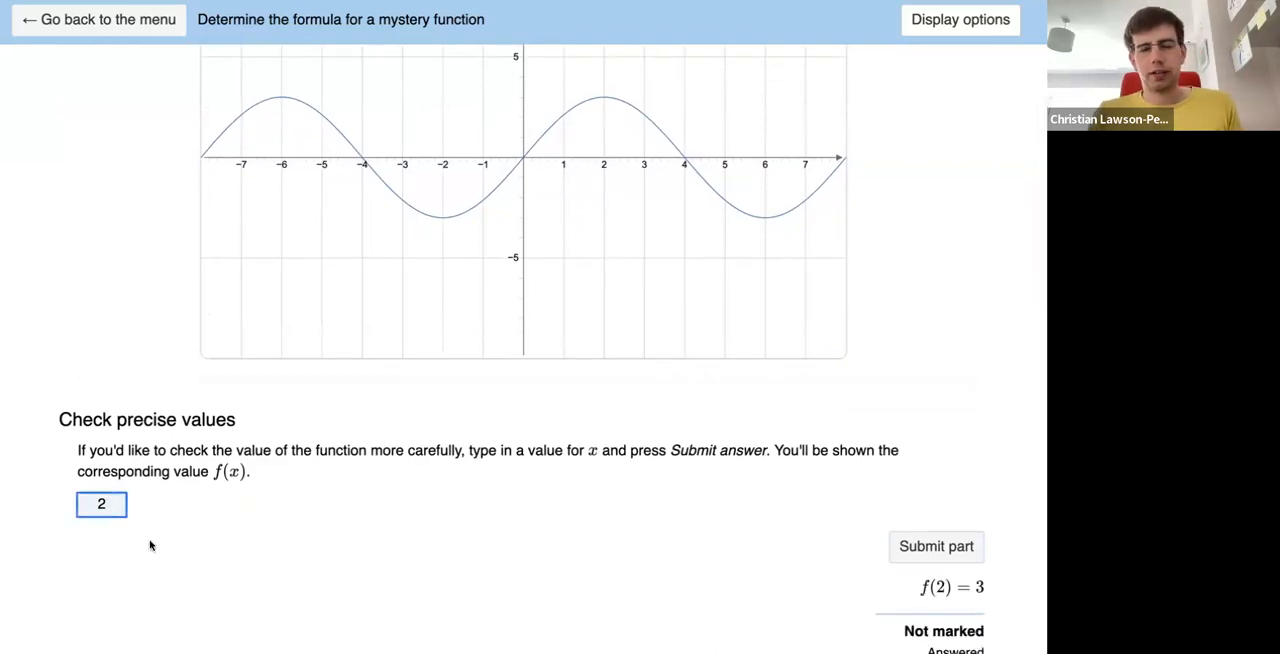
# - Multiply the sine's argument by pi and remove the division by 2, making the definition 3sin(x*pi)
pyautogui.scroll(-6, 636, 515)
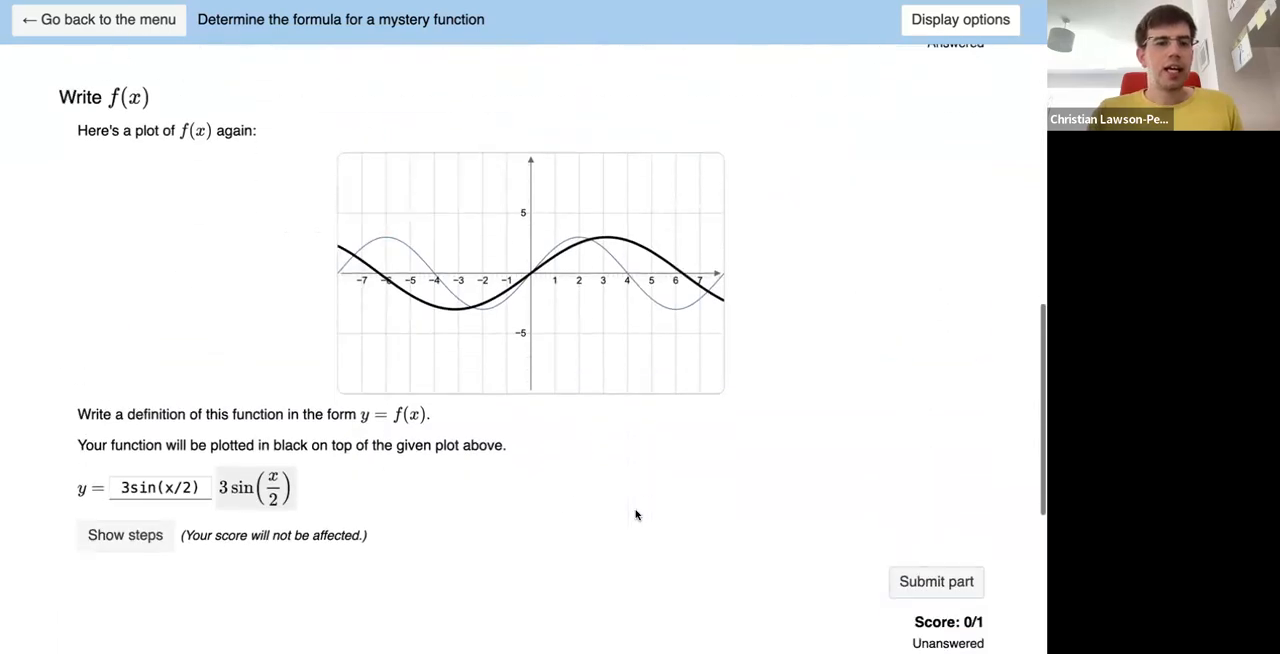
pyautogui.click(185, 488)
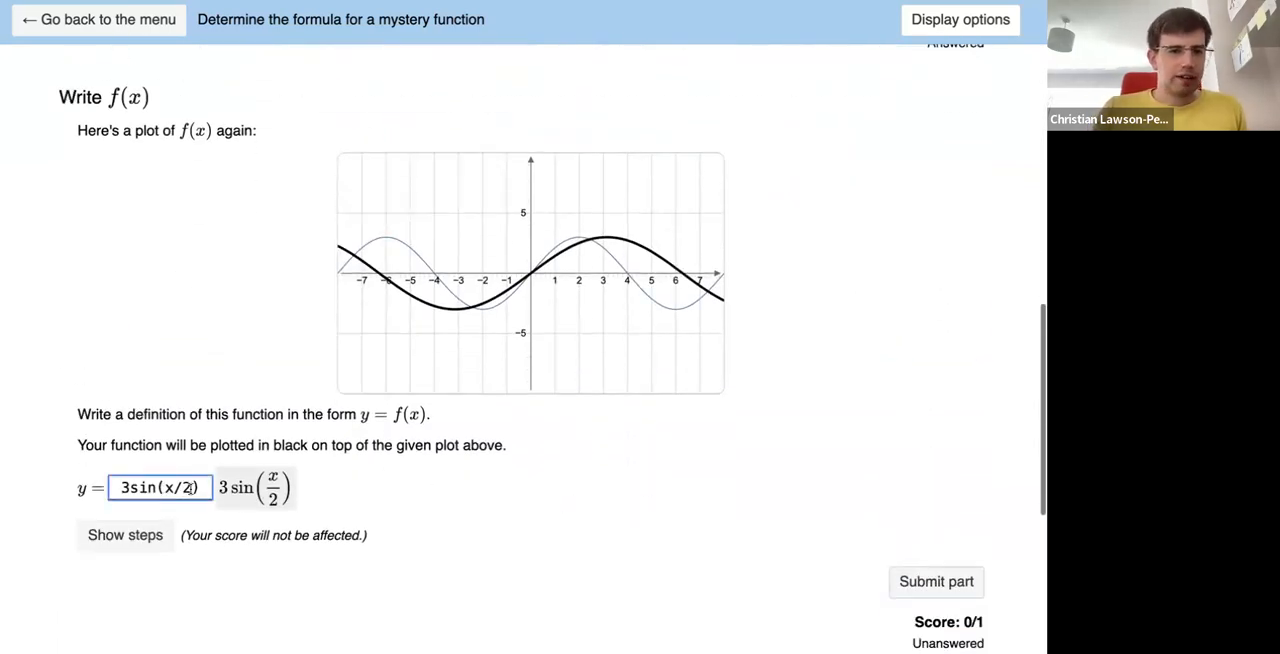
pyautogui.write('*pi')
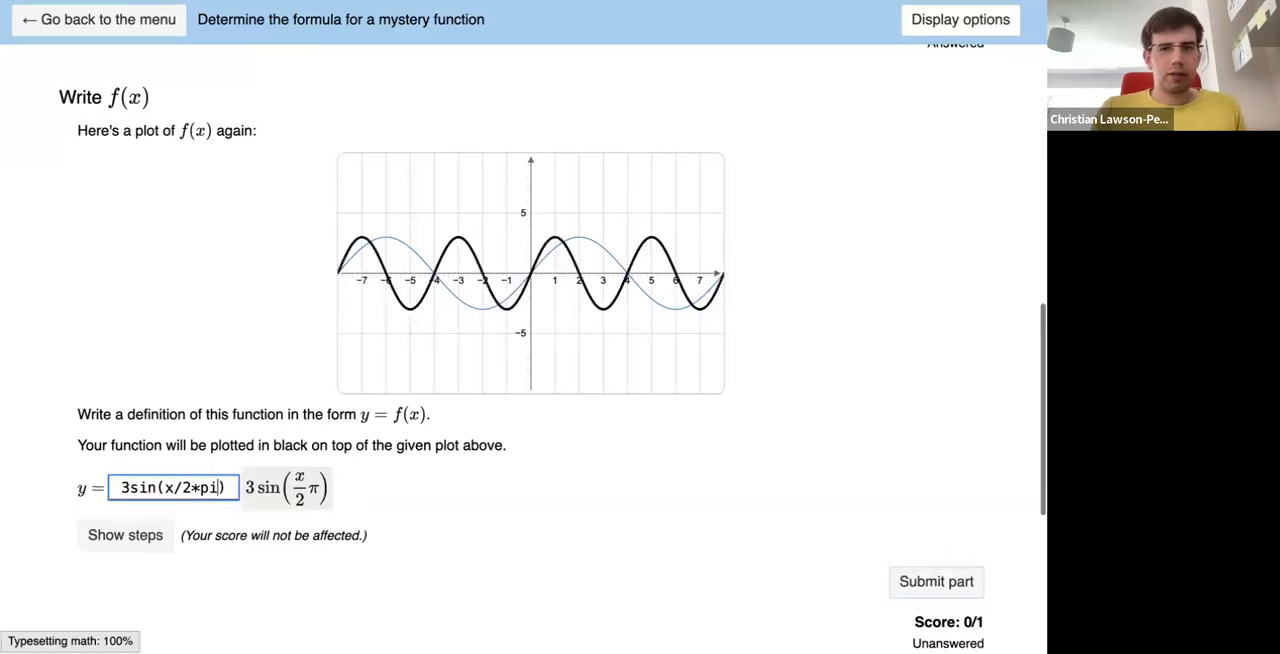
pyautogui.press('Left')
pyautogui.press('BackSpace')
pyautogui.press('BackSpace')
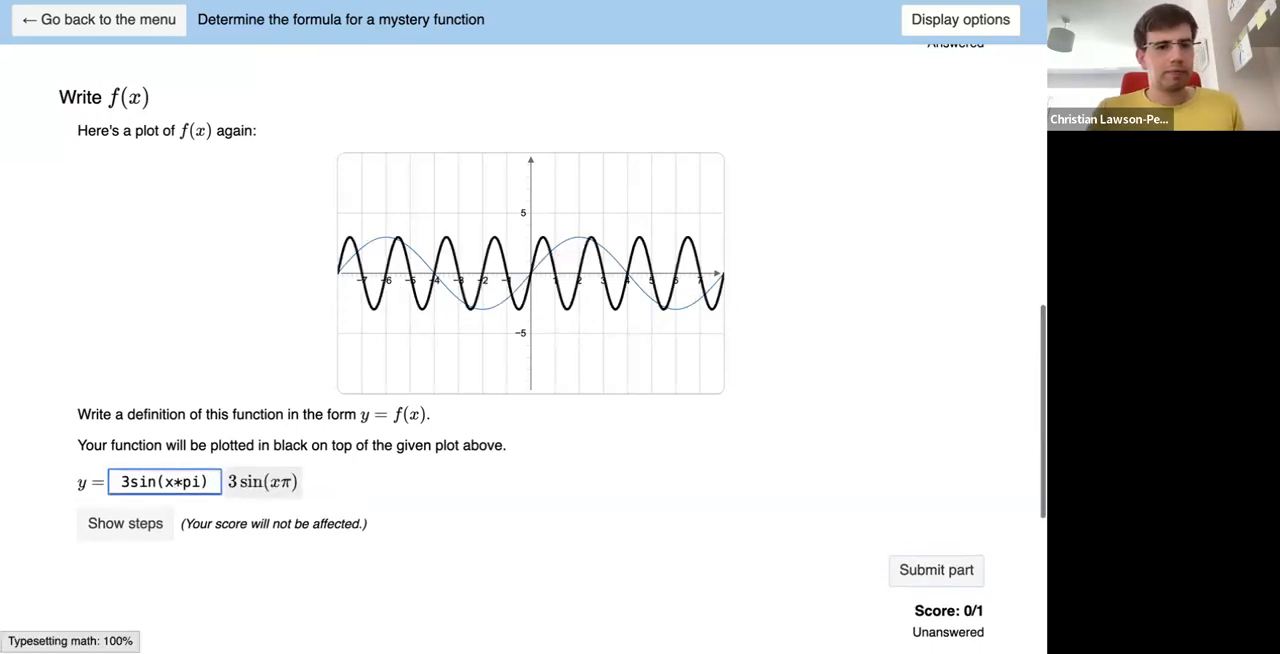
# - Try doubling the argument with 3sin(2x*pi), and take the factor 2 out again
pyautogui.press('Left')
pyautogui.write('2')
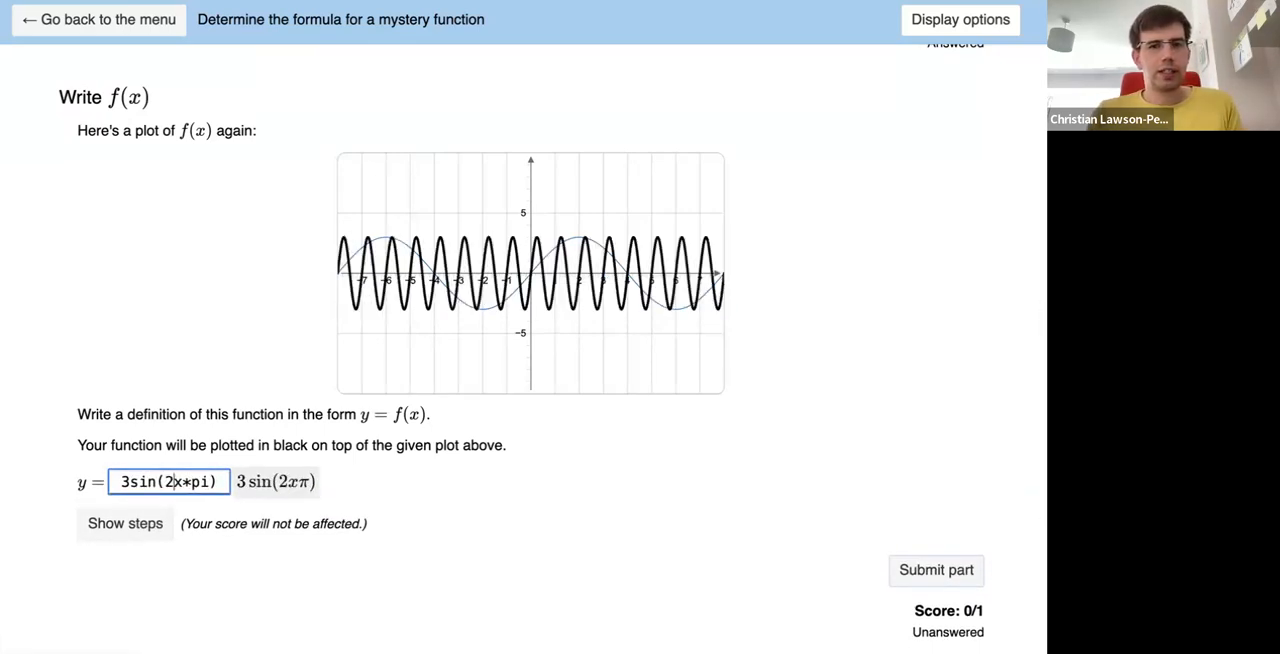
pyautogui.press('BackSpace')
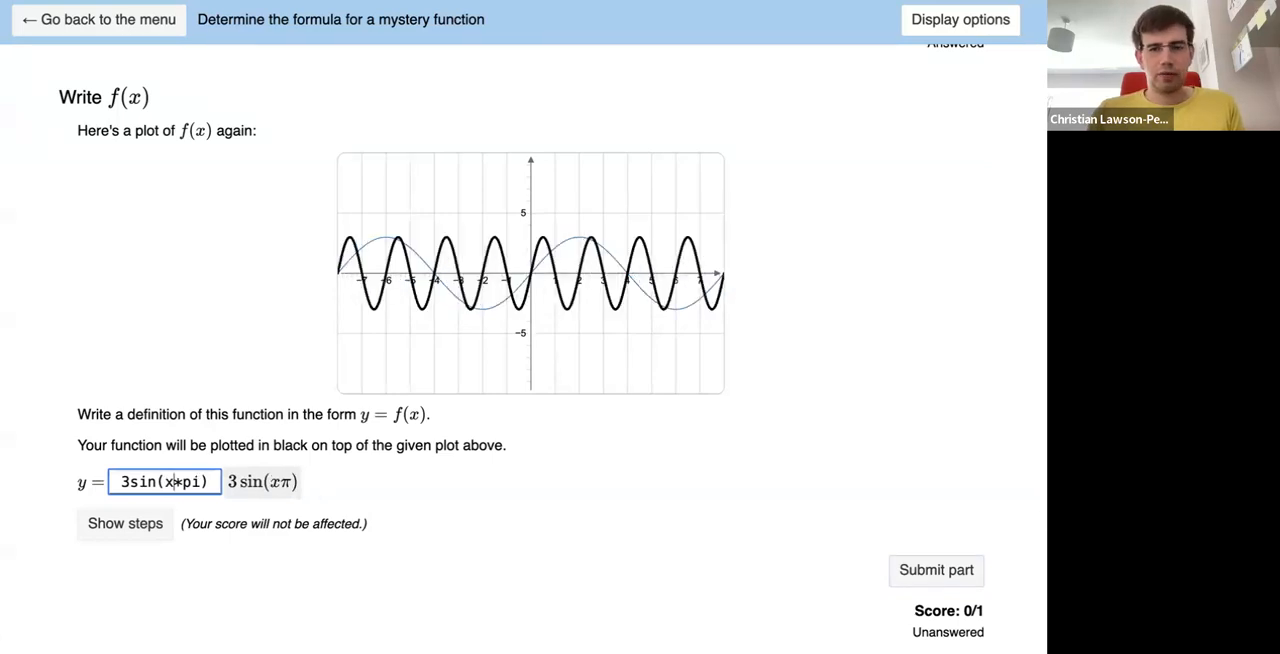
# - Divide x by 4 inside the sine so that the definition reads 3sin(x/4*pi)
pyautogui.write('/3')
pyautogui.press('BackSpace')
pyautogui.write('4')
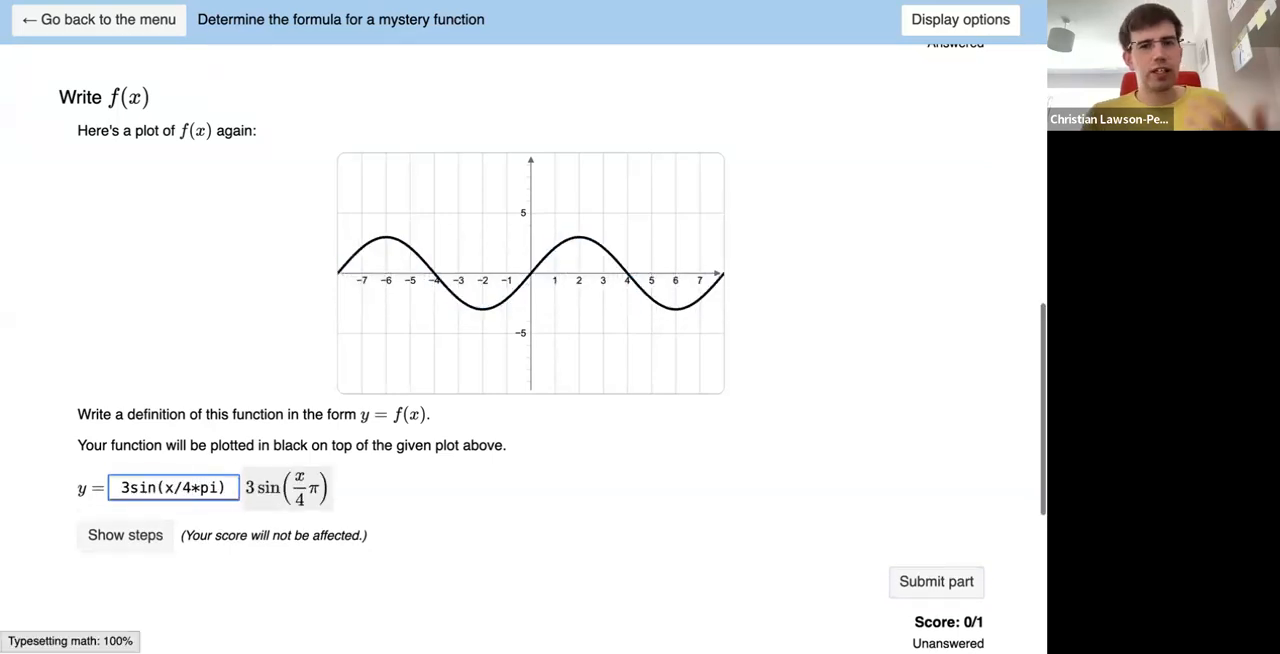
# - Try 3 and 2 as the divisor of x to compare their plots, and restore the divisor 4
pyautogui.press('BackSpace')
pyautogui.write('3')
pyautogui.press('BackSpace')
pyautogui.write('2')
pyautogui.press('BackSpace')
pyautogui.write('3')
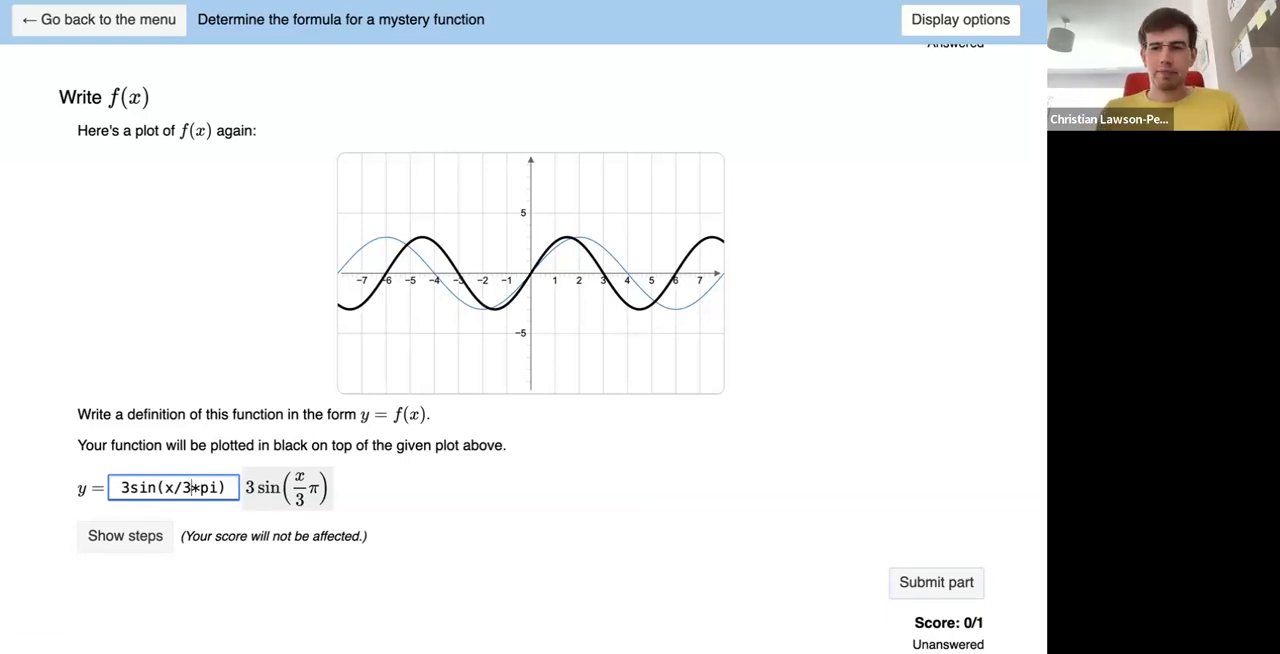
pyautogui.press('BackSpace')
pyautogui.write('4')
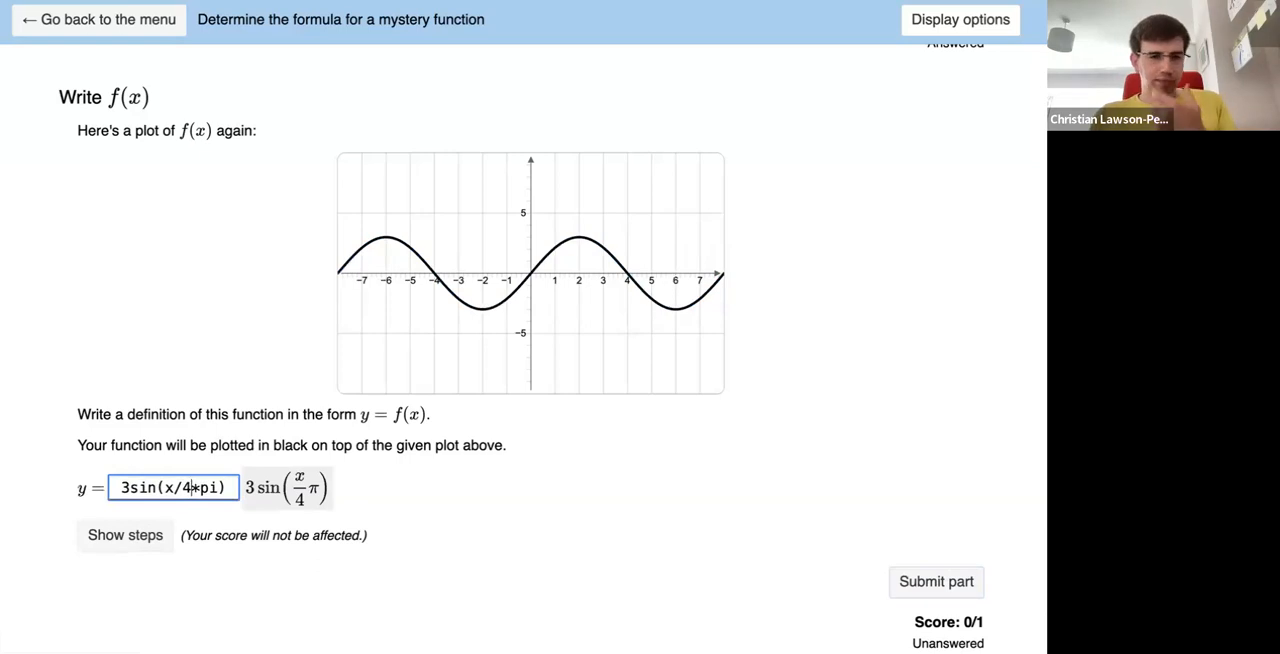
# - Submit the definition 3sin(x/4*pi) for marking and go on to the f(254) part
pyautogui.press('Return')
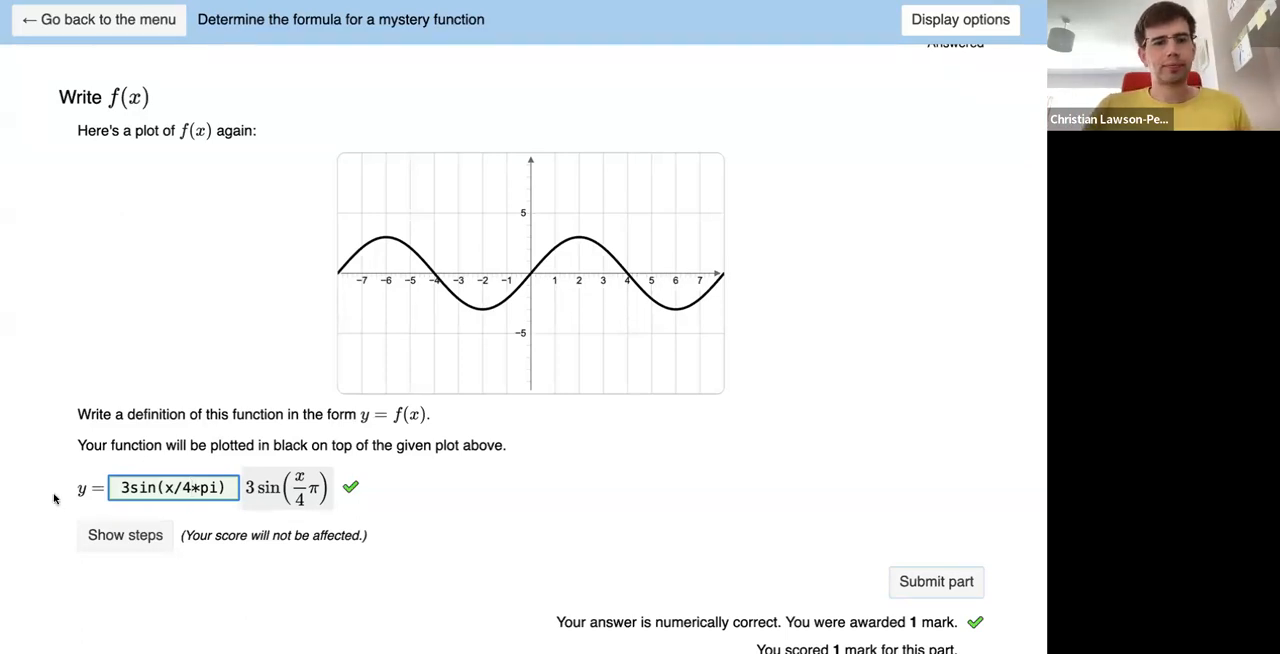
pyautogui.scroll(-1, 54, 498)
pyautogui.scroll(-3, 54, 498)
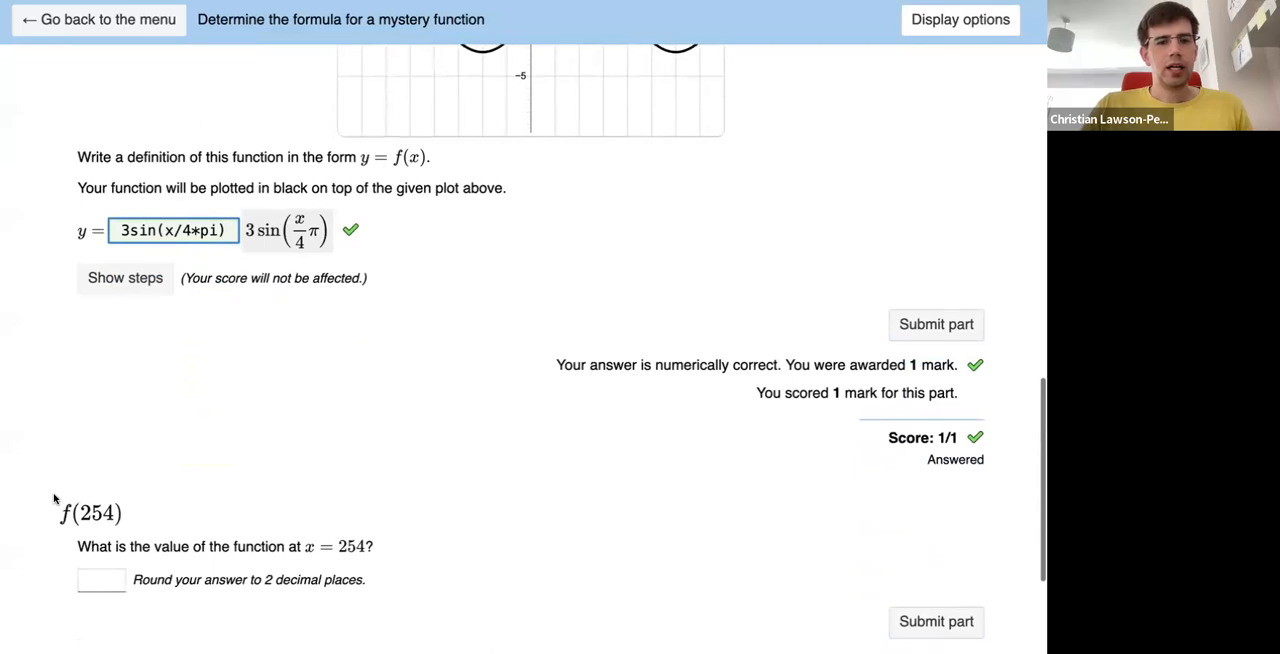
pyautogui.scroll(-1, 50, 512)
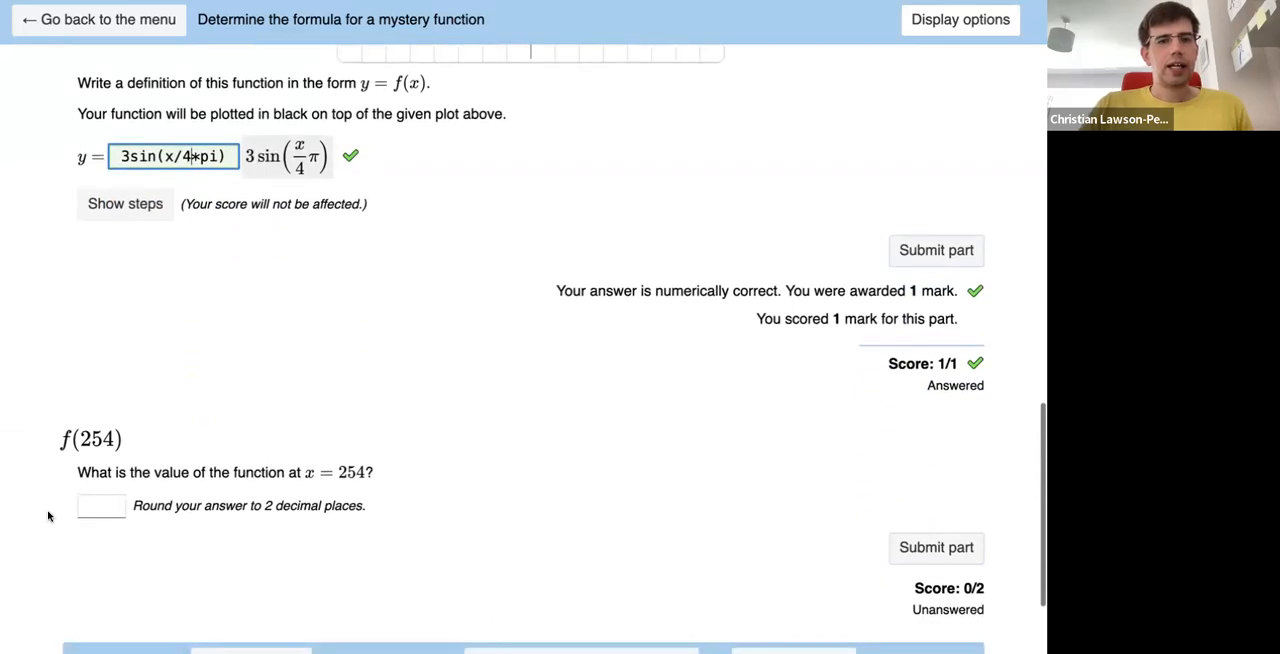
# - Try 0 as the value of the function at x = 254, and submit -3 in its place
pyautogui.click(98, 507)
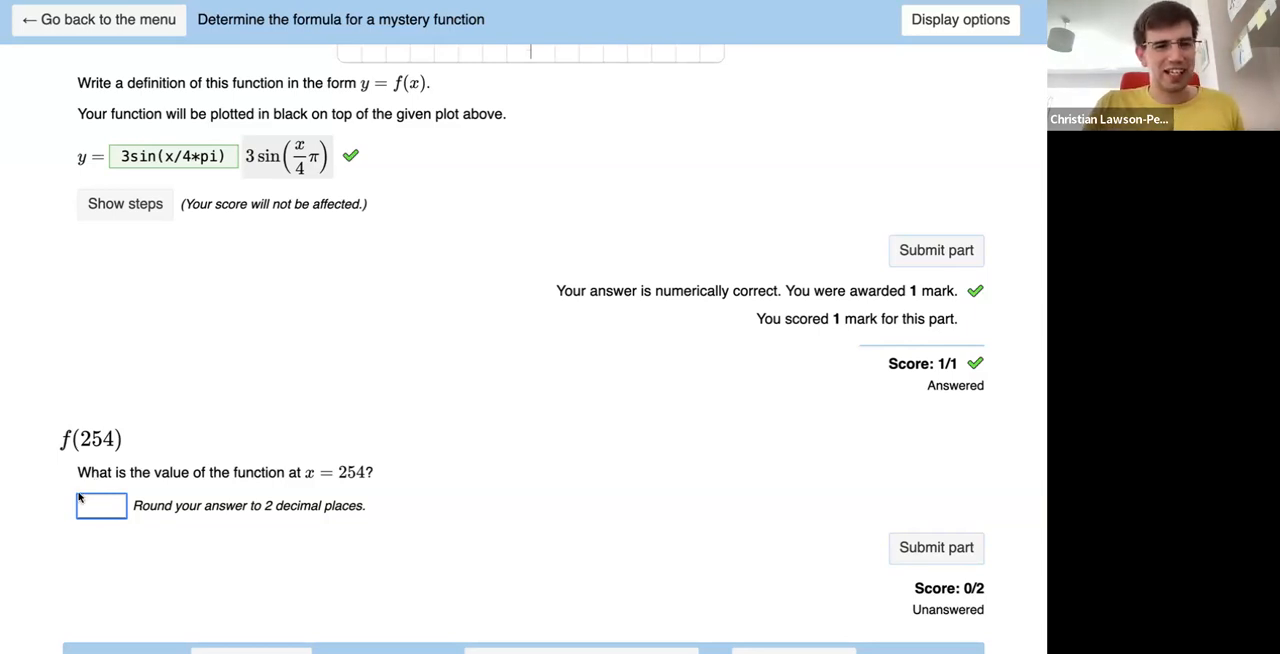
pyautogui.write('0')
pyautogui.press('Return')
pyautogui.press('BackSpace')
pyautogui.write('-3')
pyautogui.press('Return')
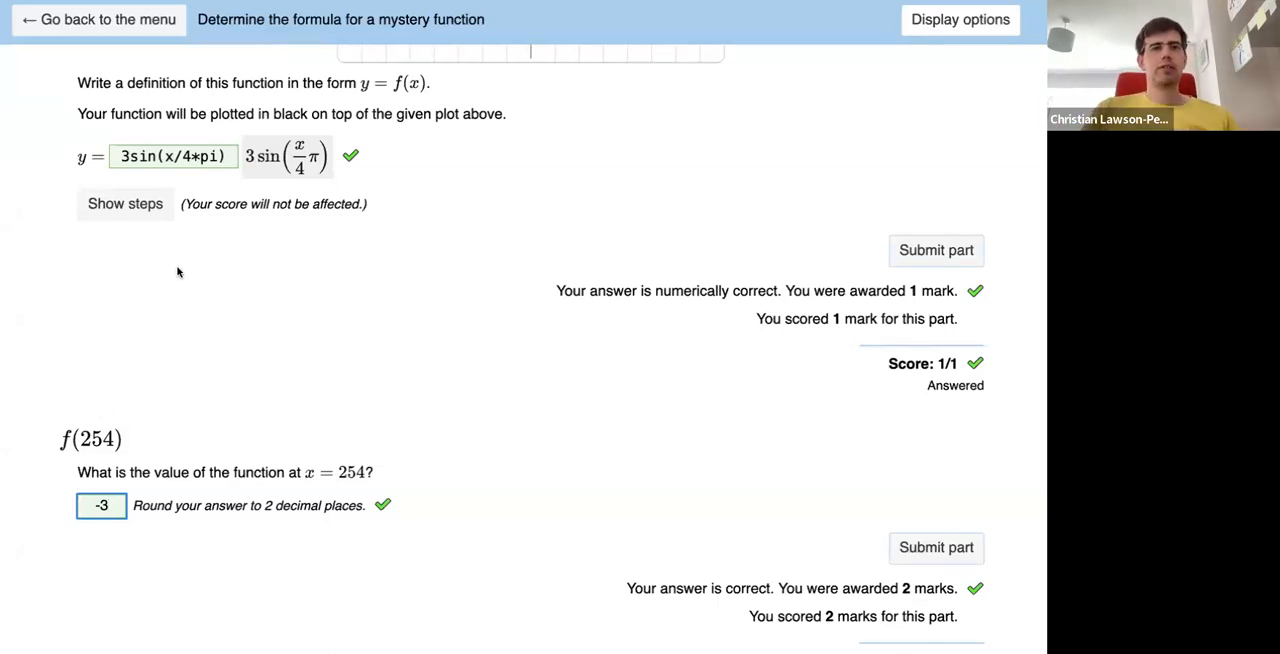
# - Replace the function definition with x and submit that part for marking
pyautogui.click(181, 160)
pyautogui.hotkey('ctrl', 'a')
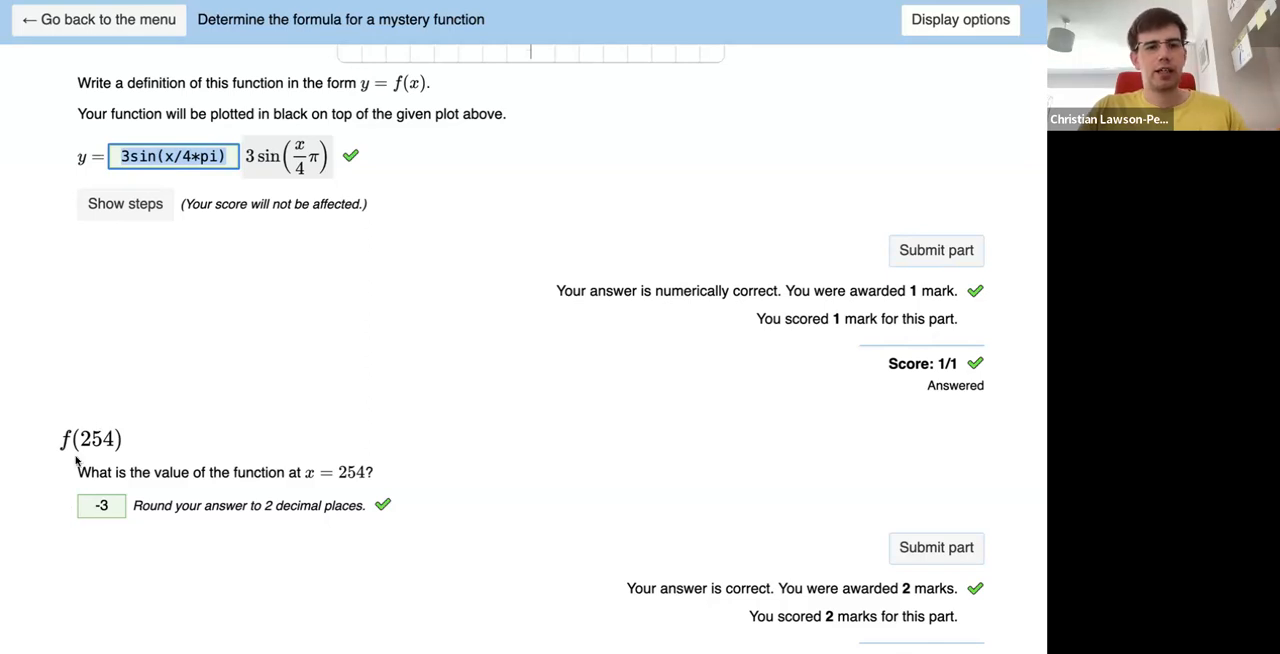
pyautogui.write('x')
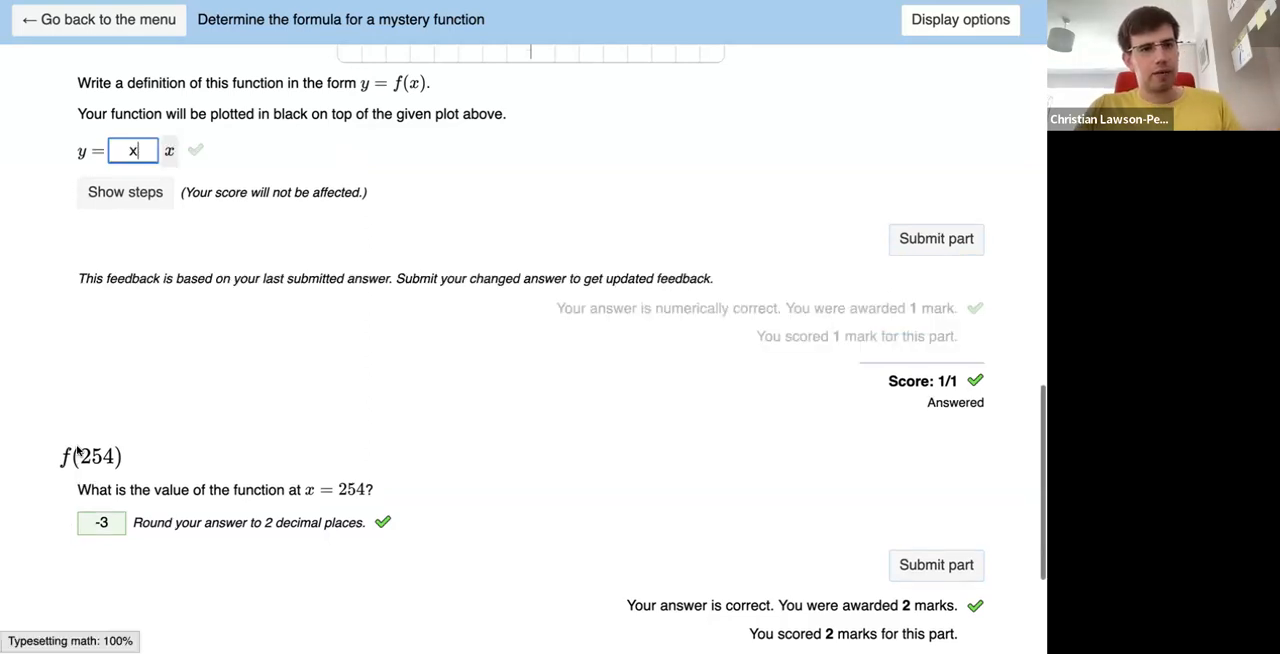
pyautogui.press('Return')
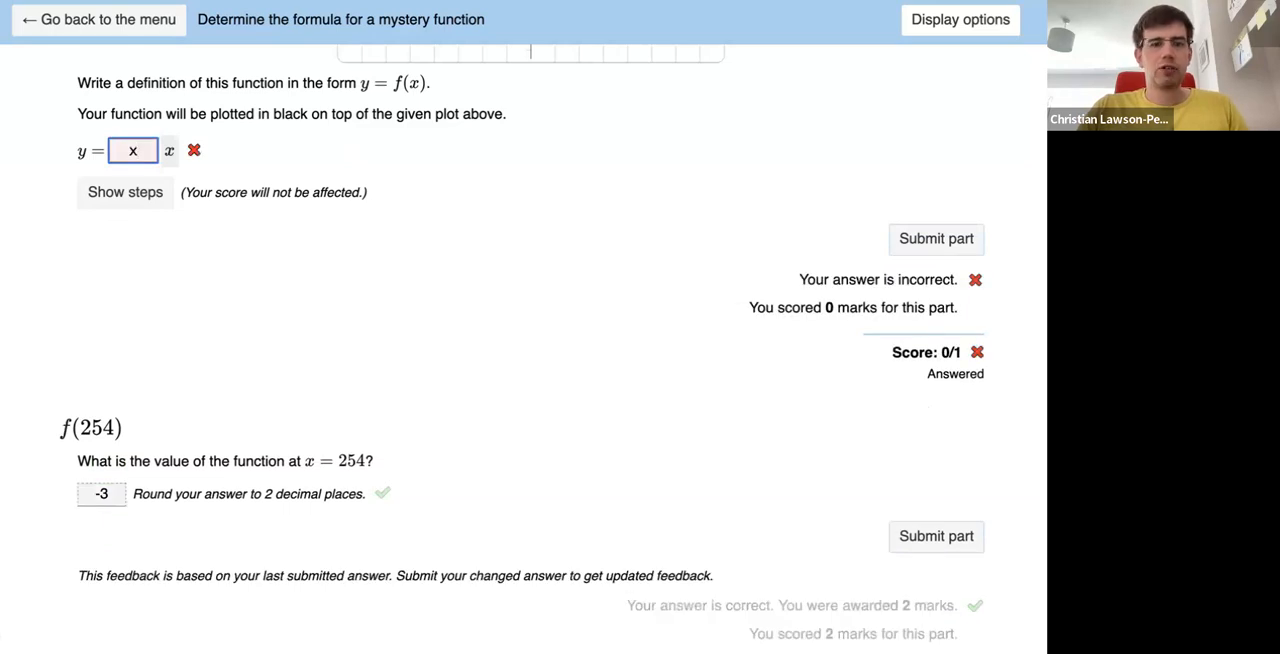
# - Replace the f(254) answer with 254, resubmit the part and review its adaptive marking feedback
pyautogui.scroll(-1, 100, 491)
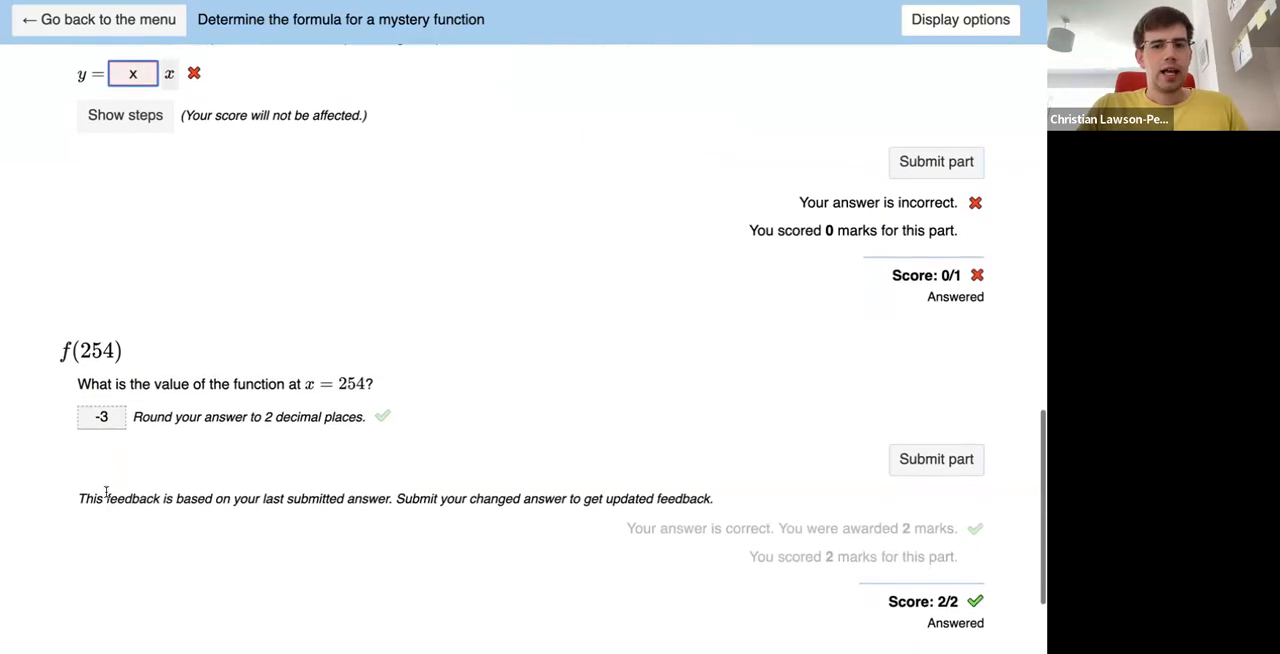
pyautogui.click(113, 412)
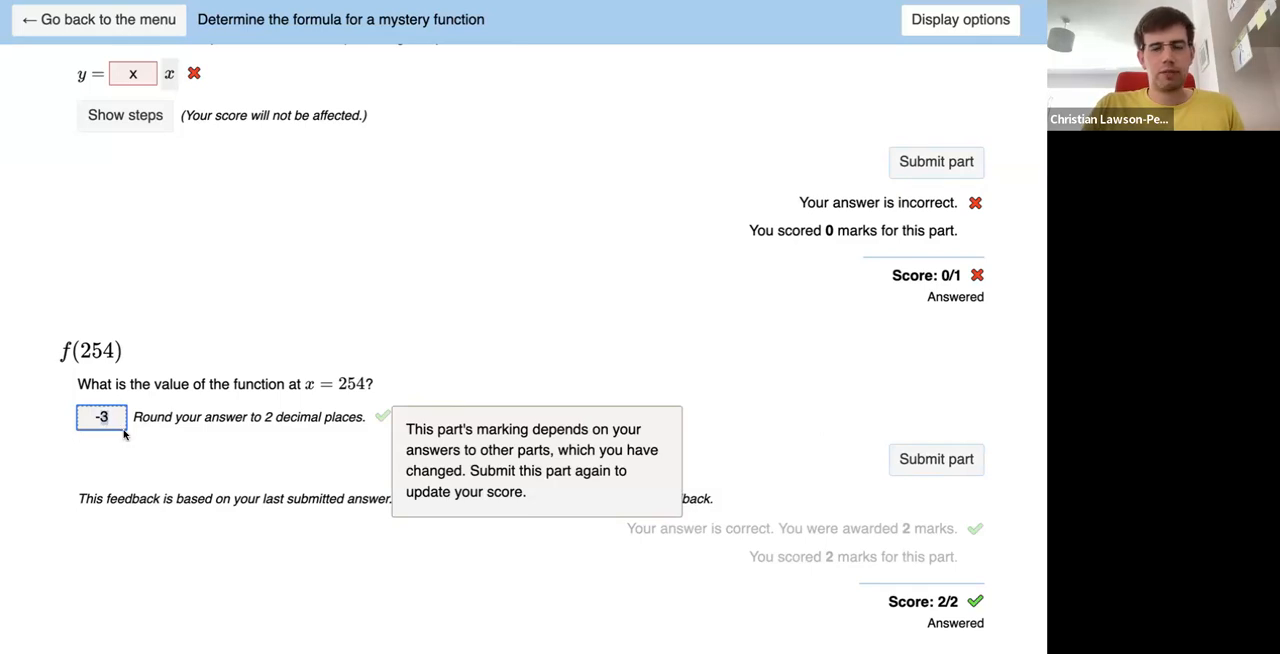
pyautogui.press('BackSpace')
pyautogui.press('BackSpace')
pyautogui.write('254')
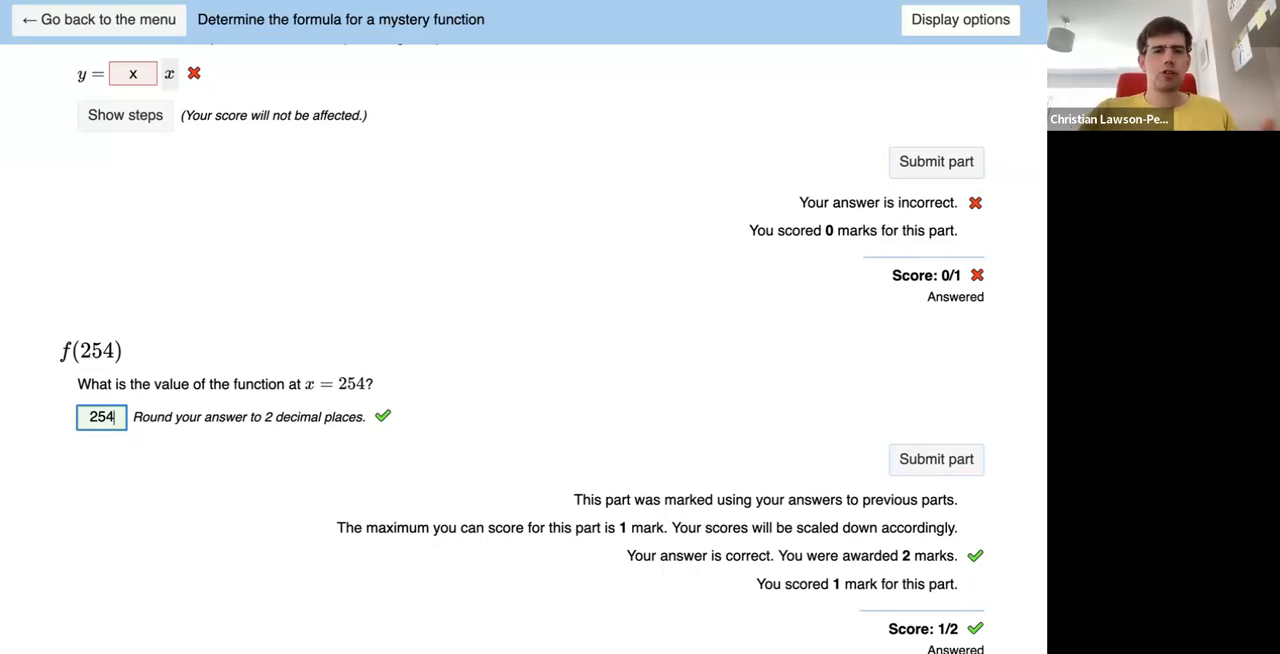
pyautogui.scroll(-2, 251, 520)
pyautogui.scroll(2, 252, 520)
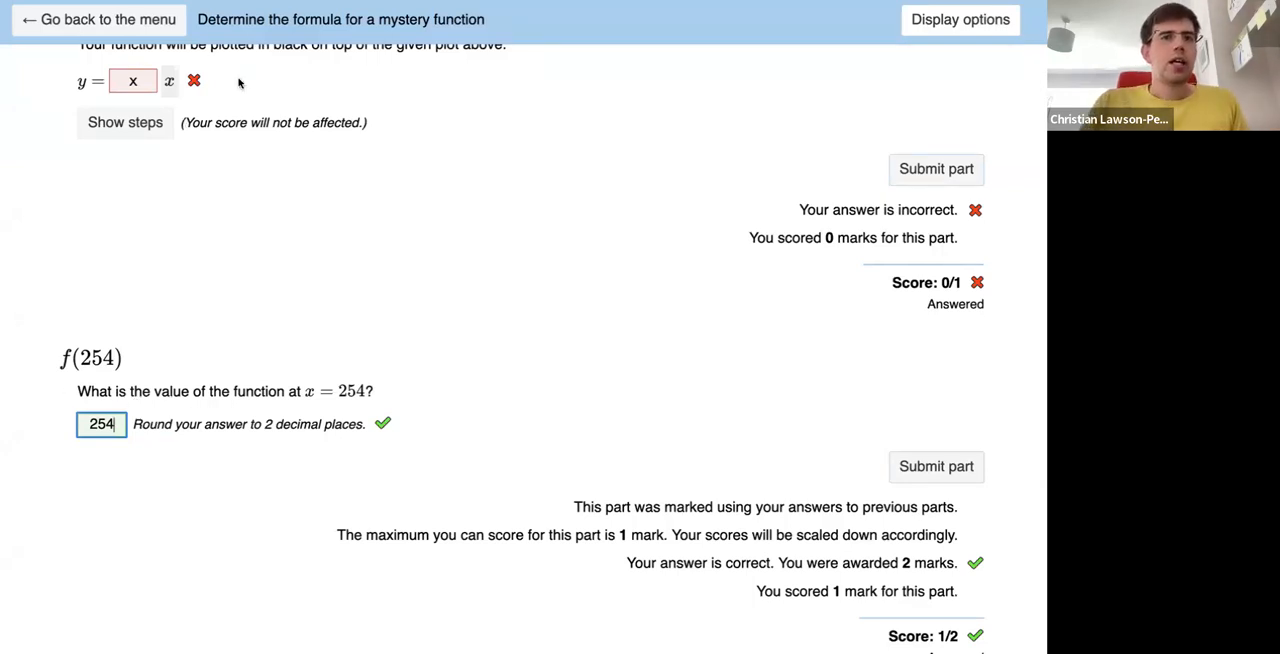
# - Return to the exam menu and open the "All part types" question
pyautogui.click(145, 21)
pyautogui.scroll(-1, 122, 407)
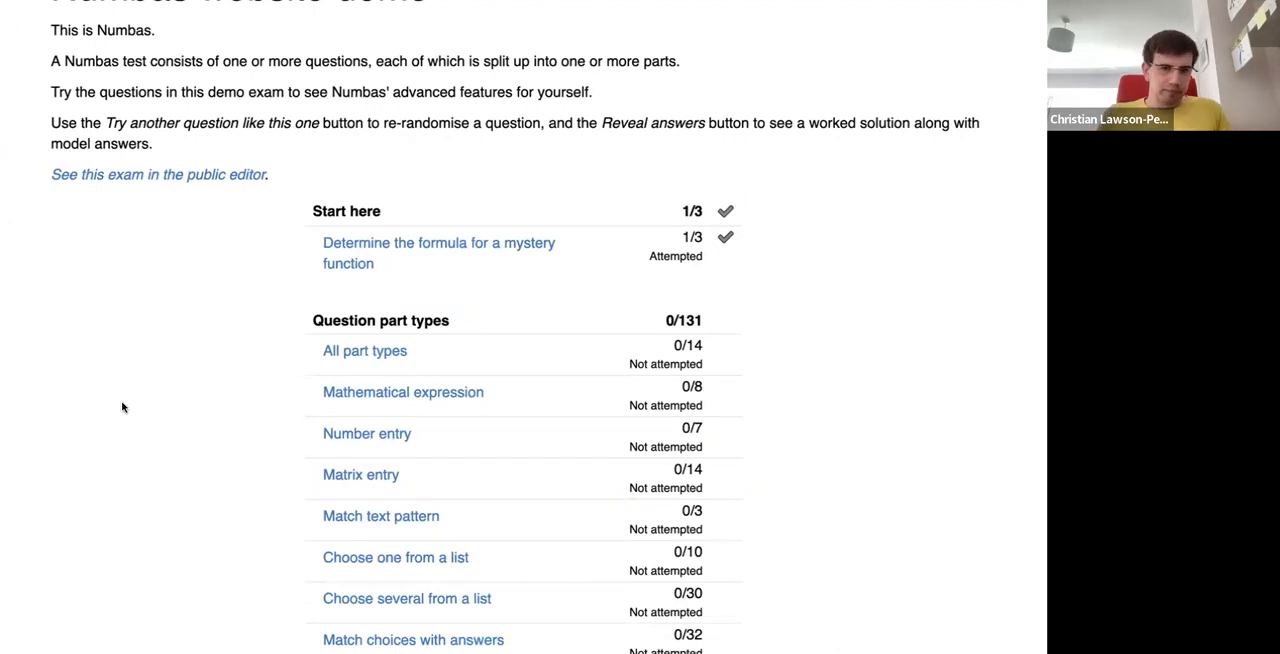
pyautogui.scroll(-5, 154, 432)
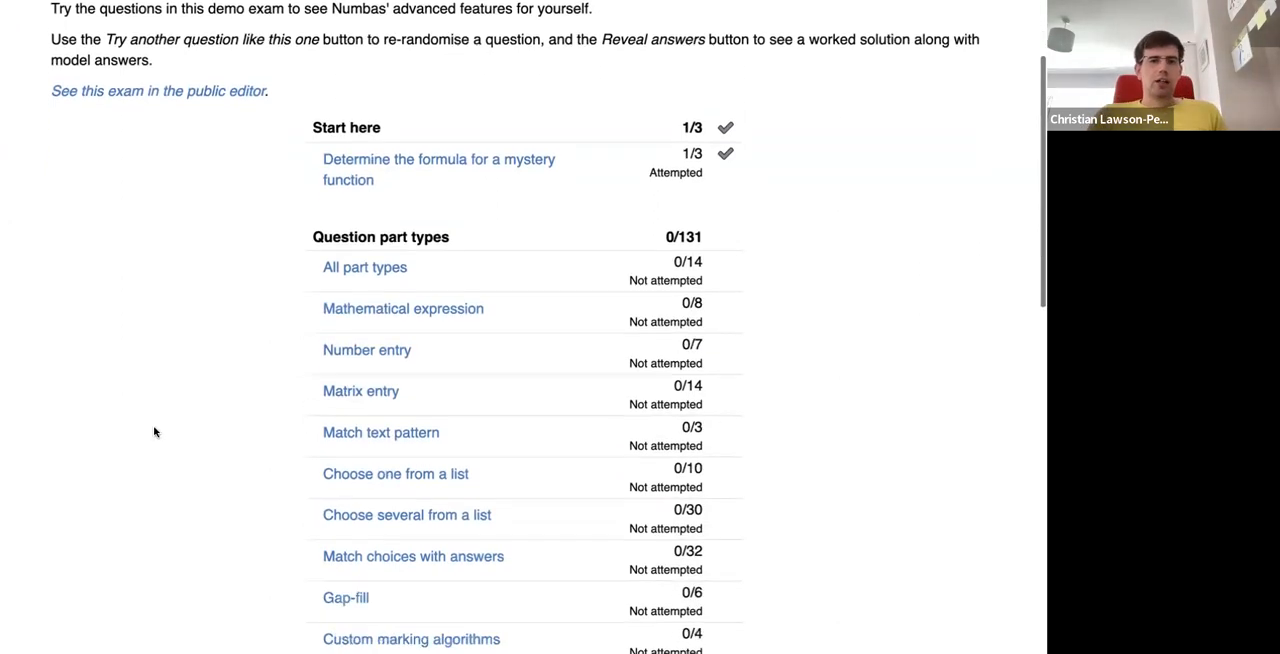
pyautogui.scroll(1, 154, 432)
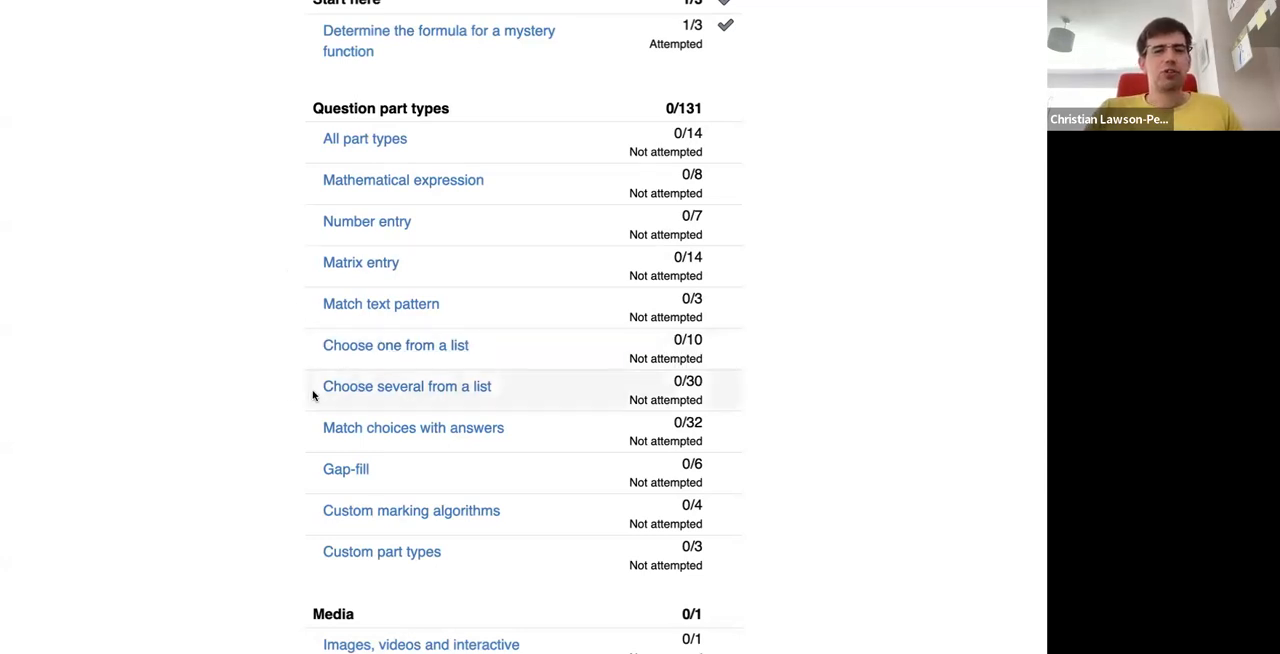
pyautogui.click(350, 148)
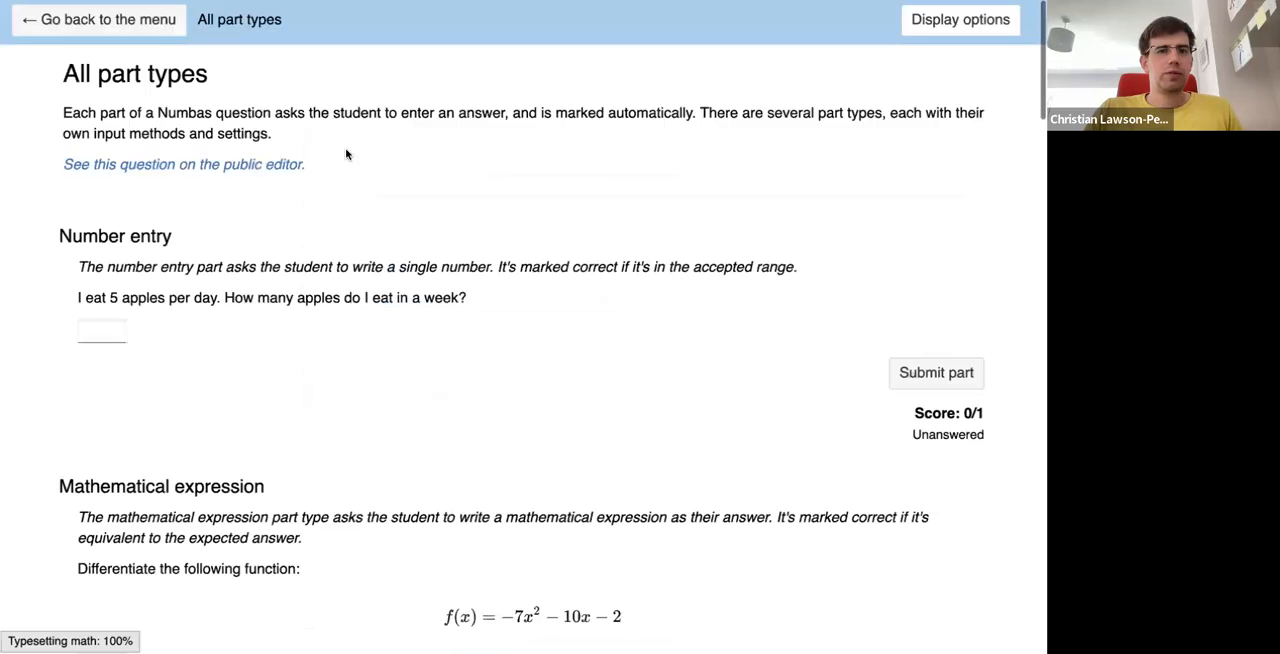
# - Look through the example parts, from number entry and matrix entry to the Yes/no custom part and gap-fill
pyautogui.scroll(-5, 190, 436)
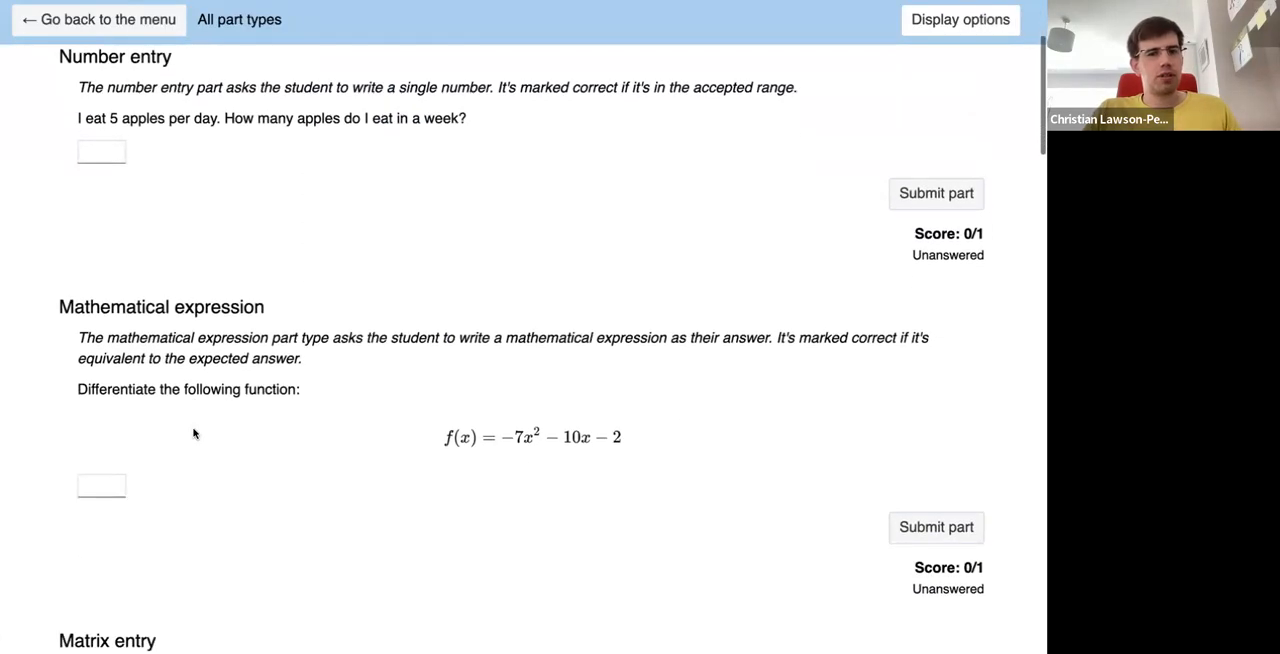
pyautogui.scroll(-10, 194, 433)
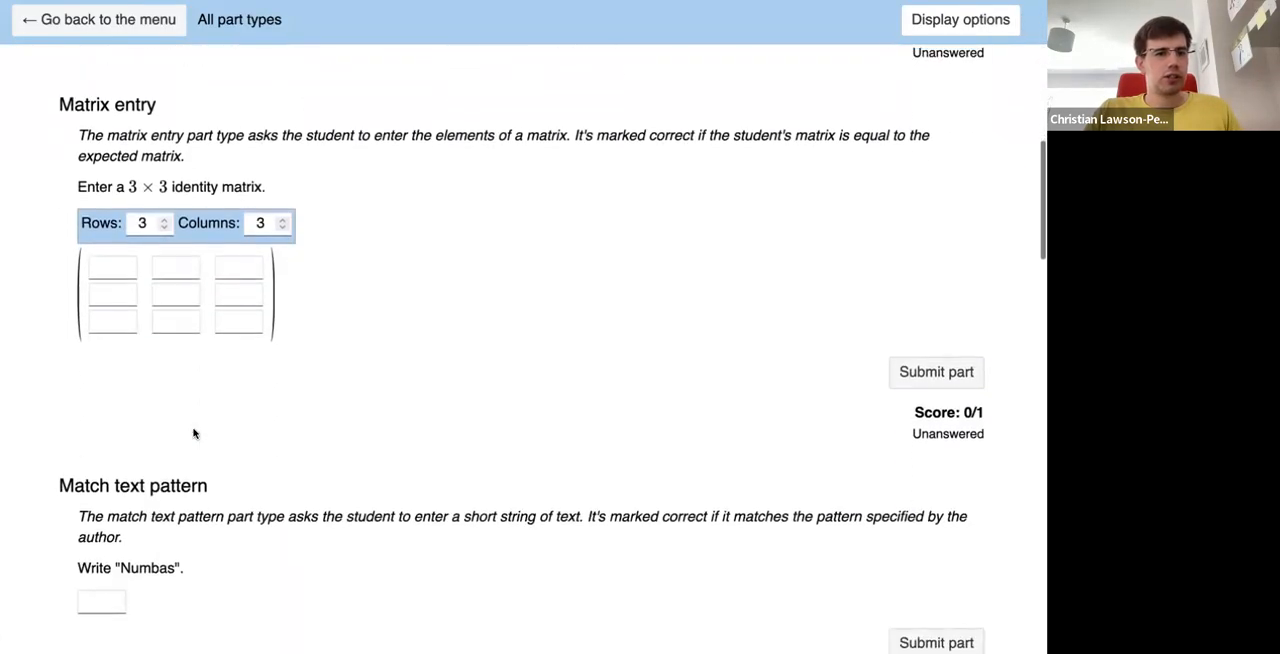
pyautogui.scroll(-8, 194, 433)
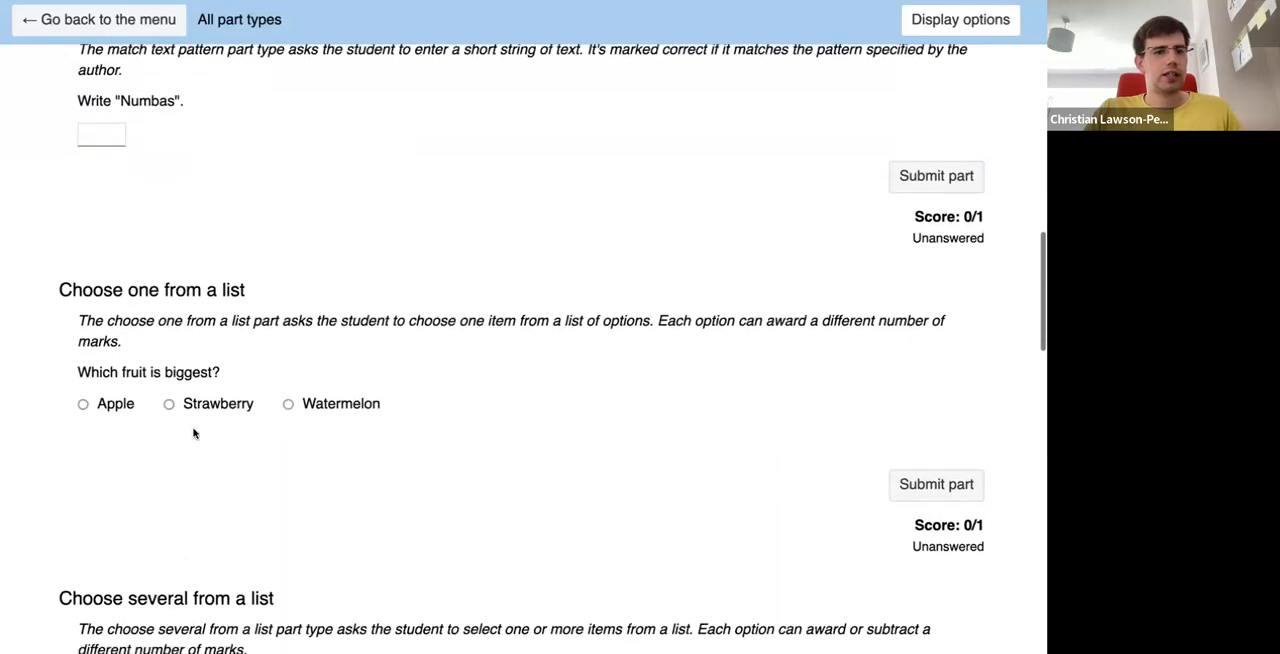
pyautogui.scroll(-2, 194, 433)
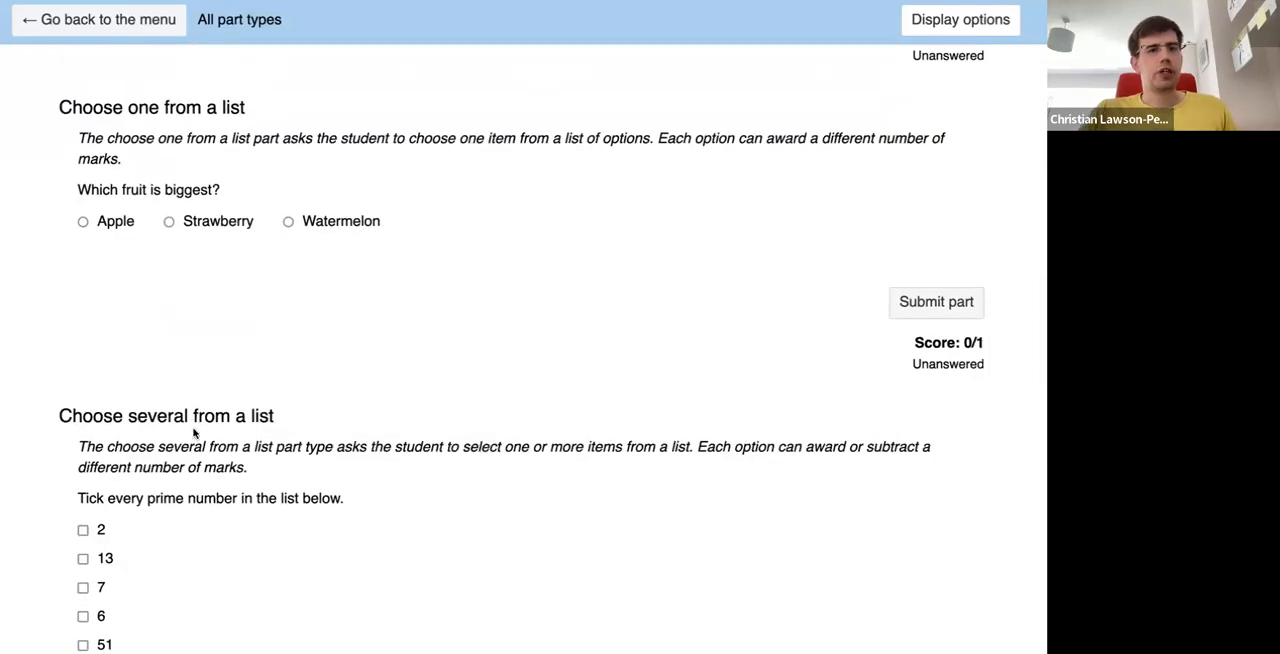
pyautogui.scroll(-4, 194, 433)
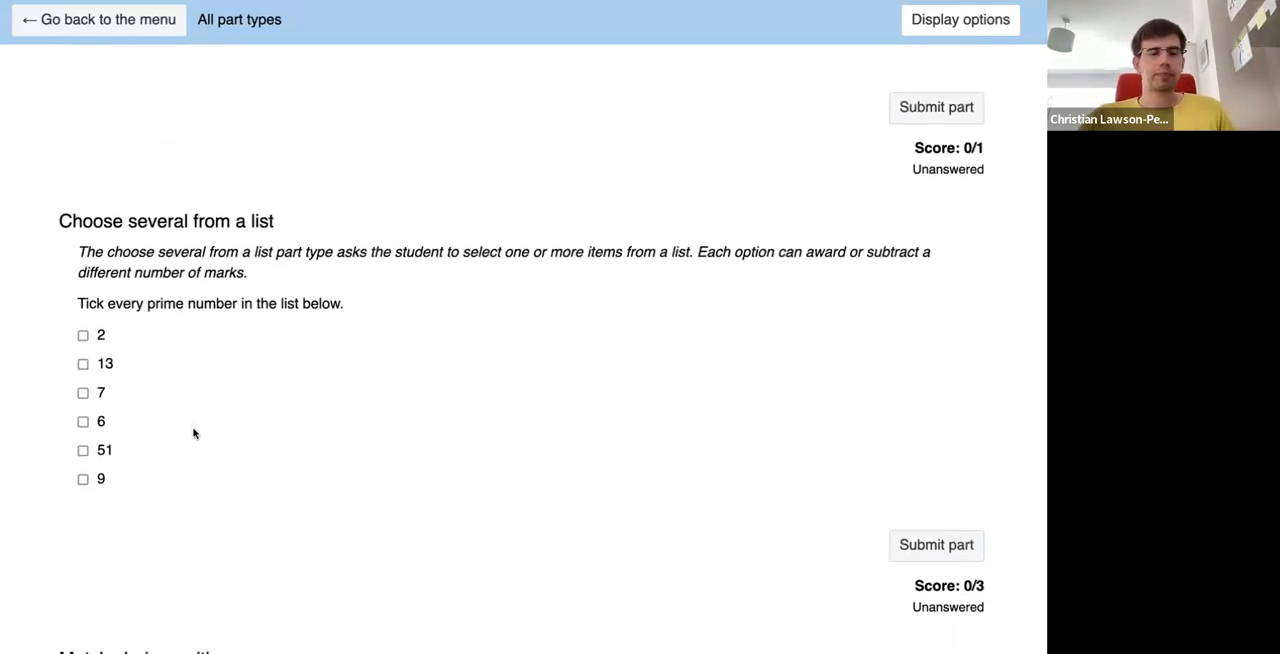
pyautogui.scroll(-9, 194, 433)
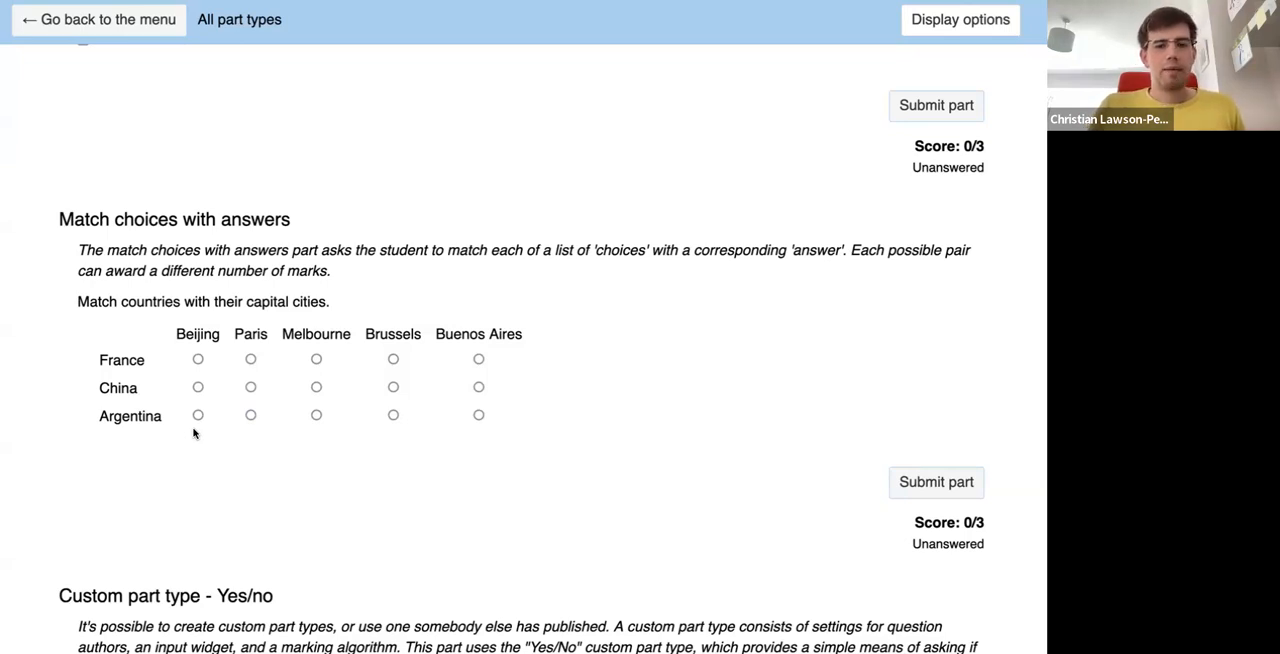
pyautogui.scroll(-5, 194, 432)
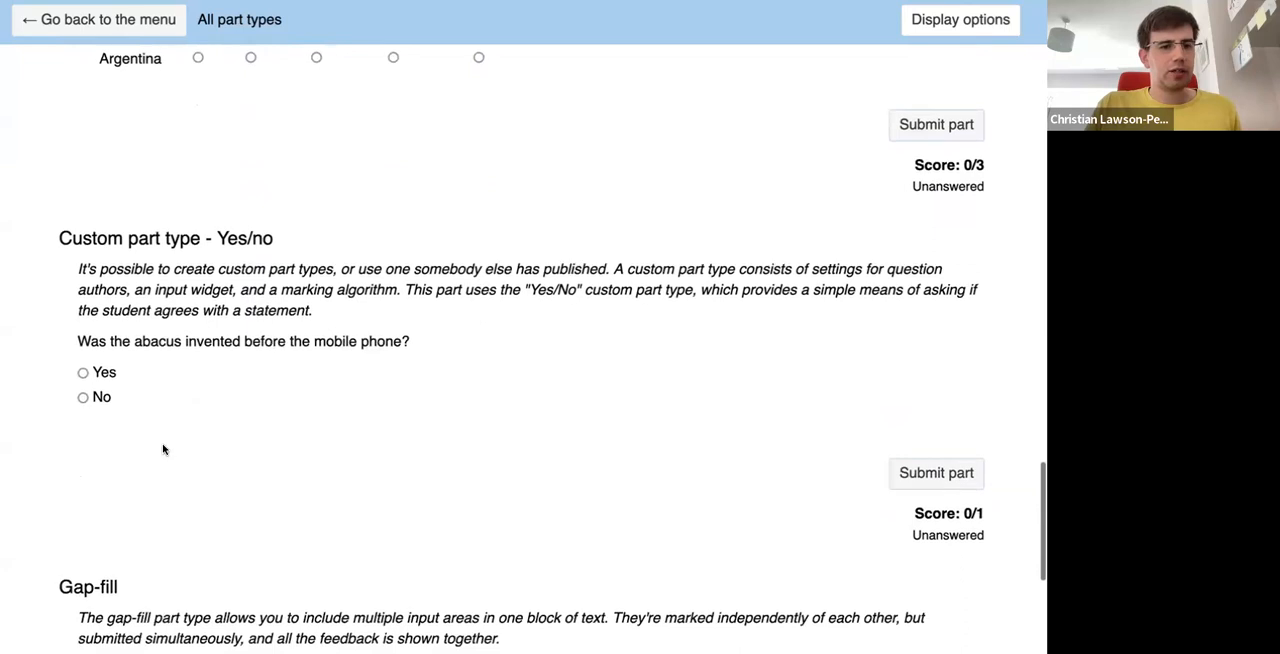
pyautogui.scroll(2, 164, 450)
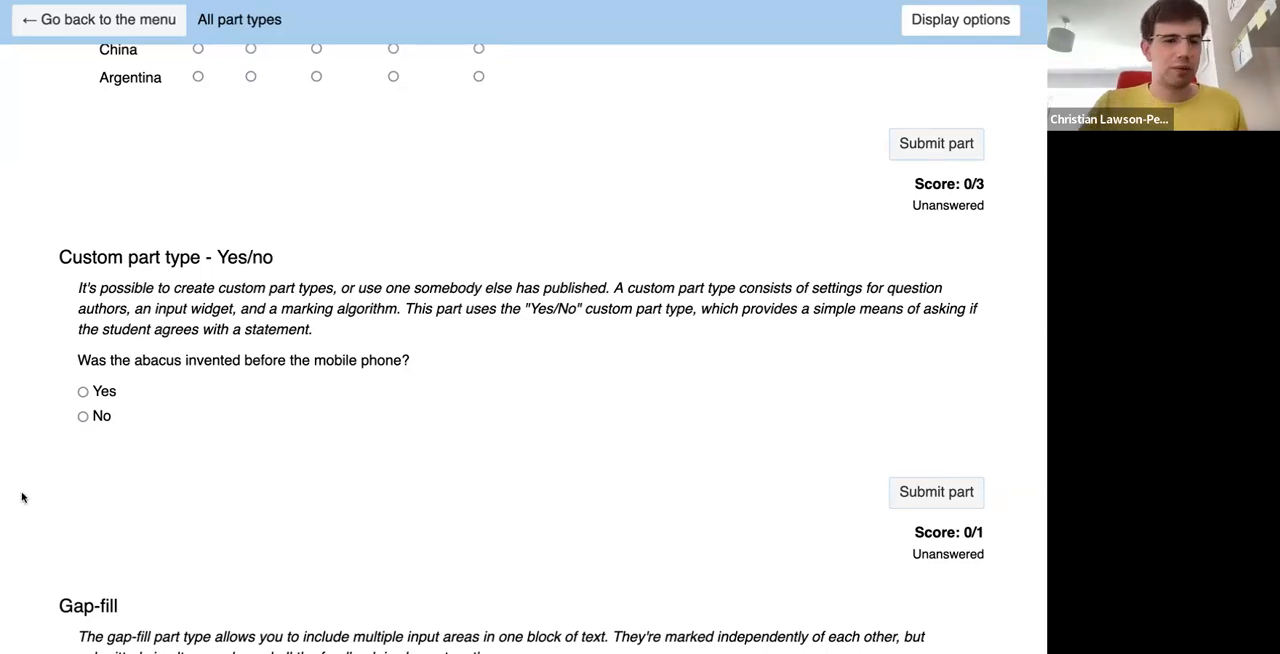
pyautogui.scroll(-4, 22, 497)
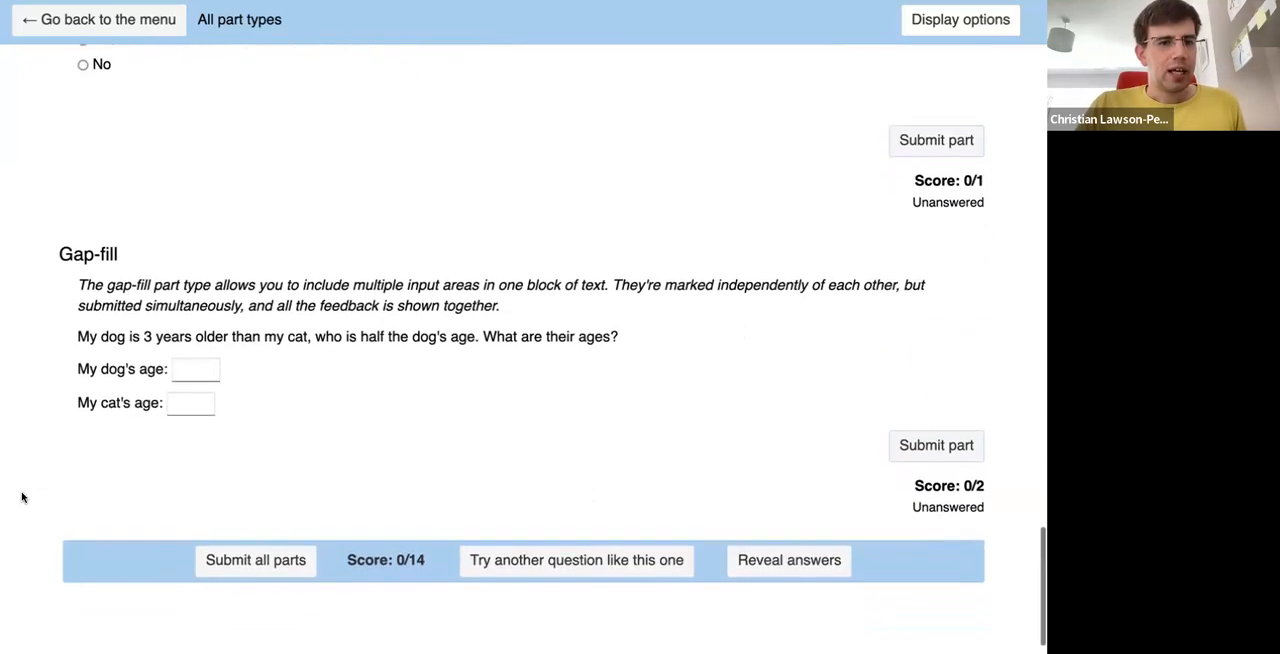
pyautogui.scroll(-1, 22, 497)
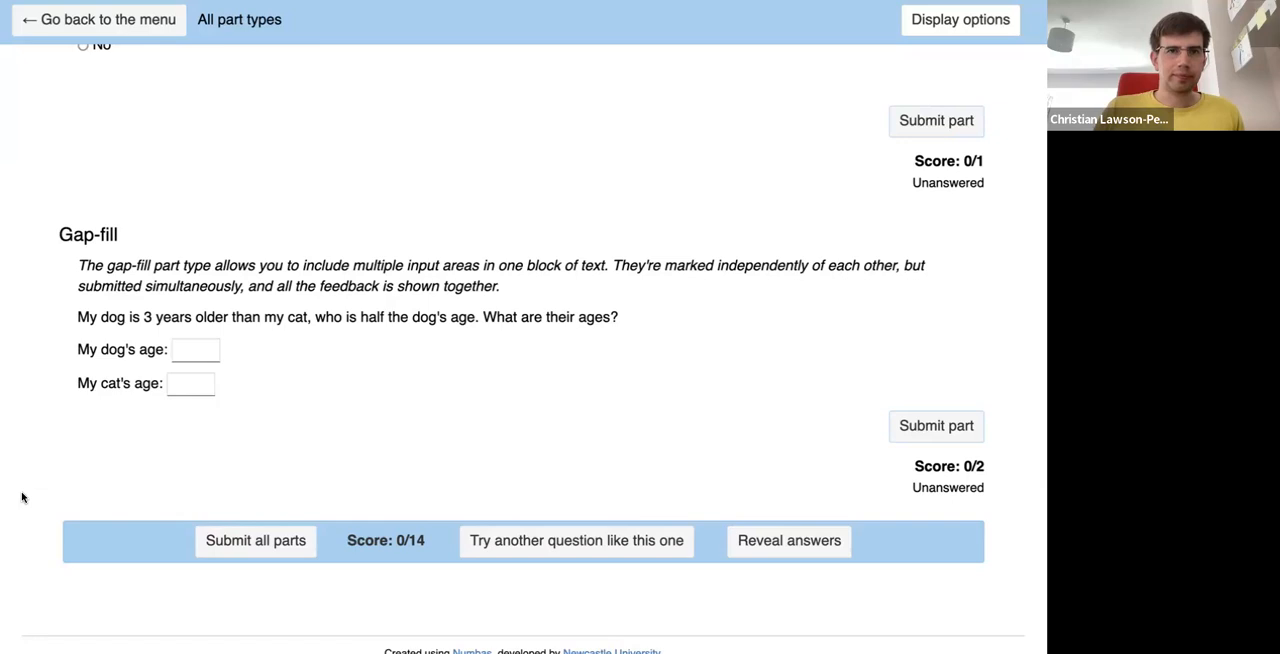
# - Return to the exam menu and open the question "Give fewer marks for less accurate answers" under Alternative answers
pyautogui.click(133, 22)
pyautogui.scroll(-5, 86, 506)
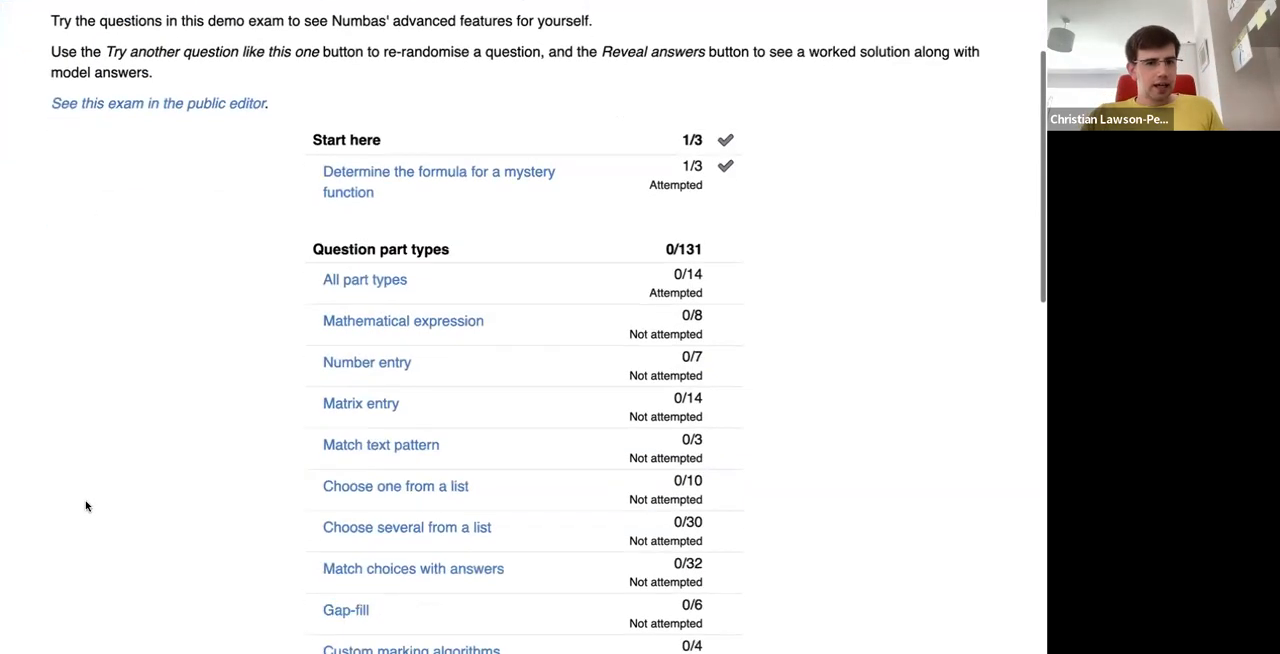
pyautogui.scroll(-3, 86, 506)
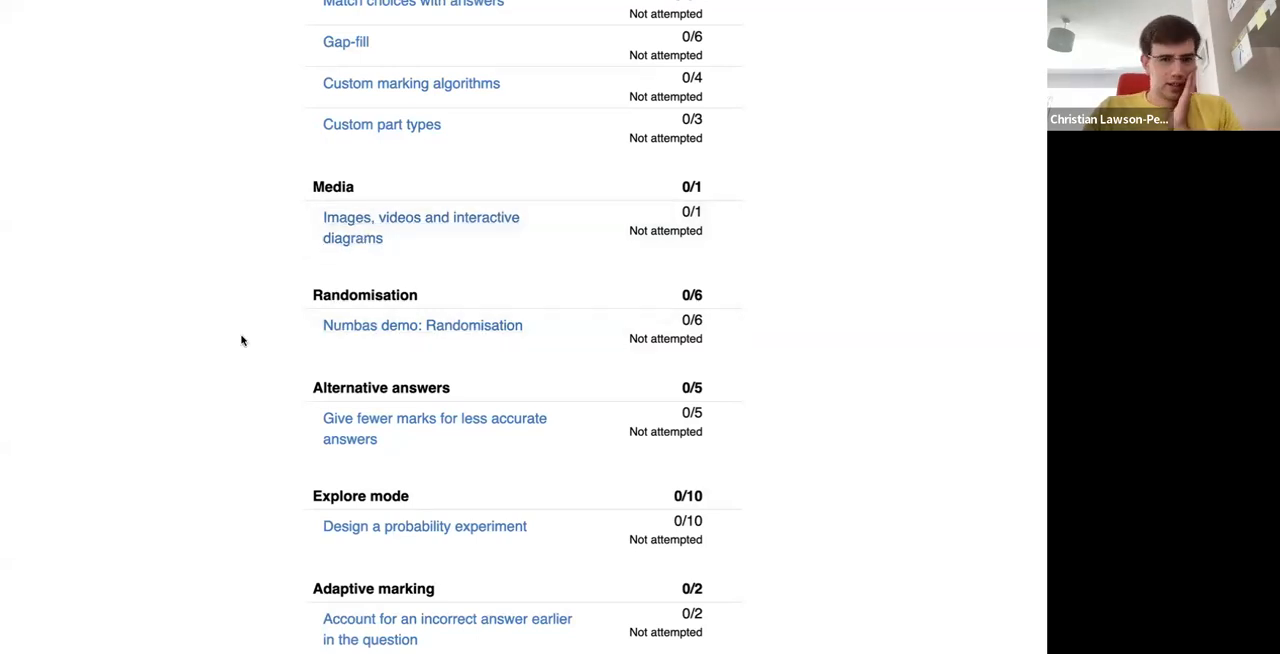
pyautogui.scroll(-3, 249, 385)
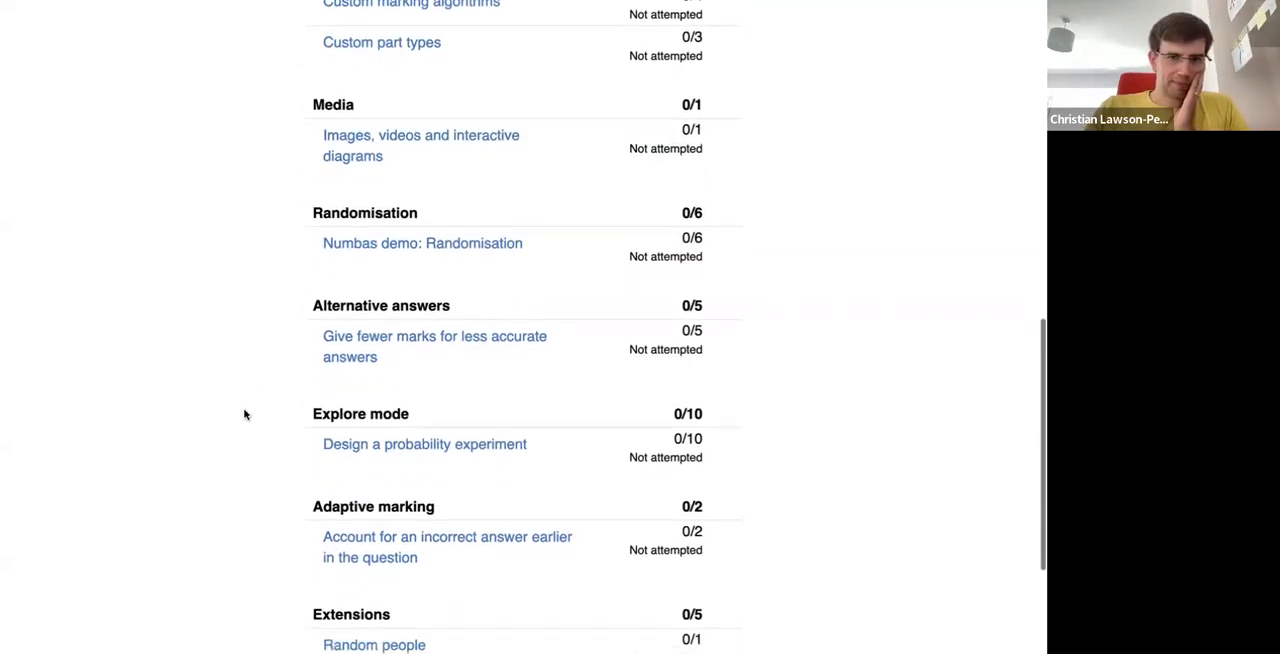
pyautogui.scroll(-1, 247, 415)
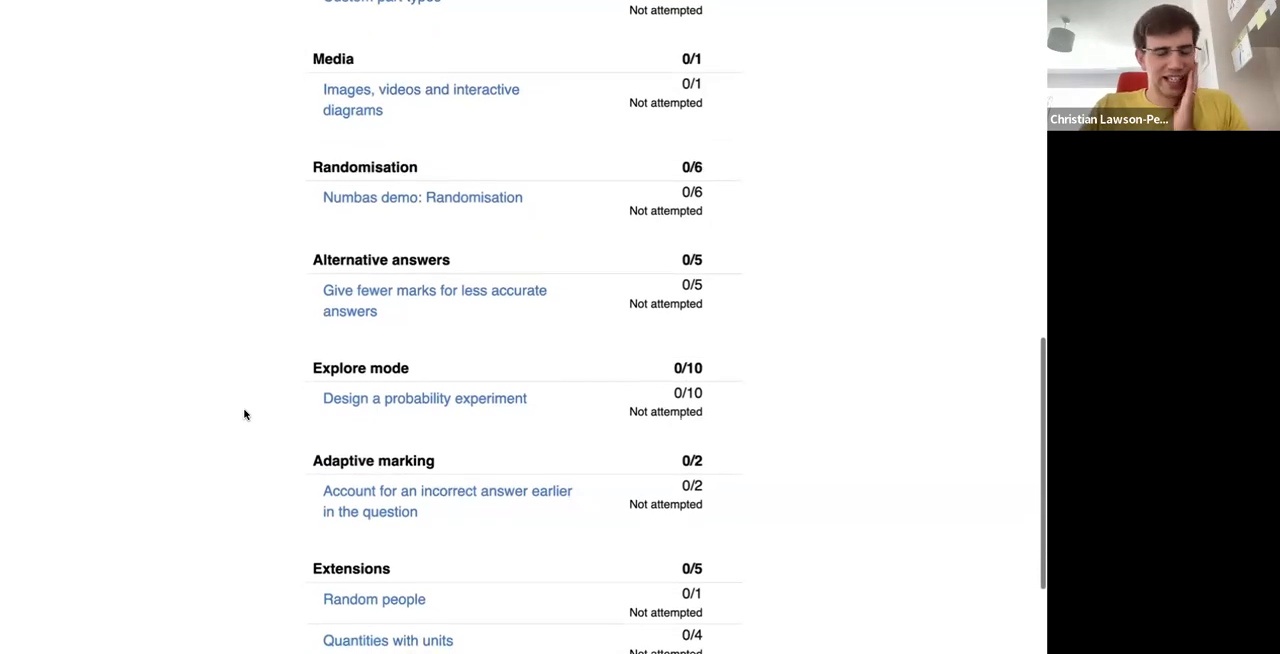
pyautogui.scroll(1, 244, 414)
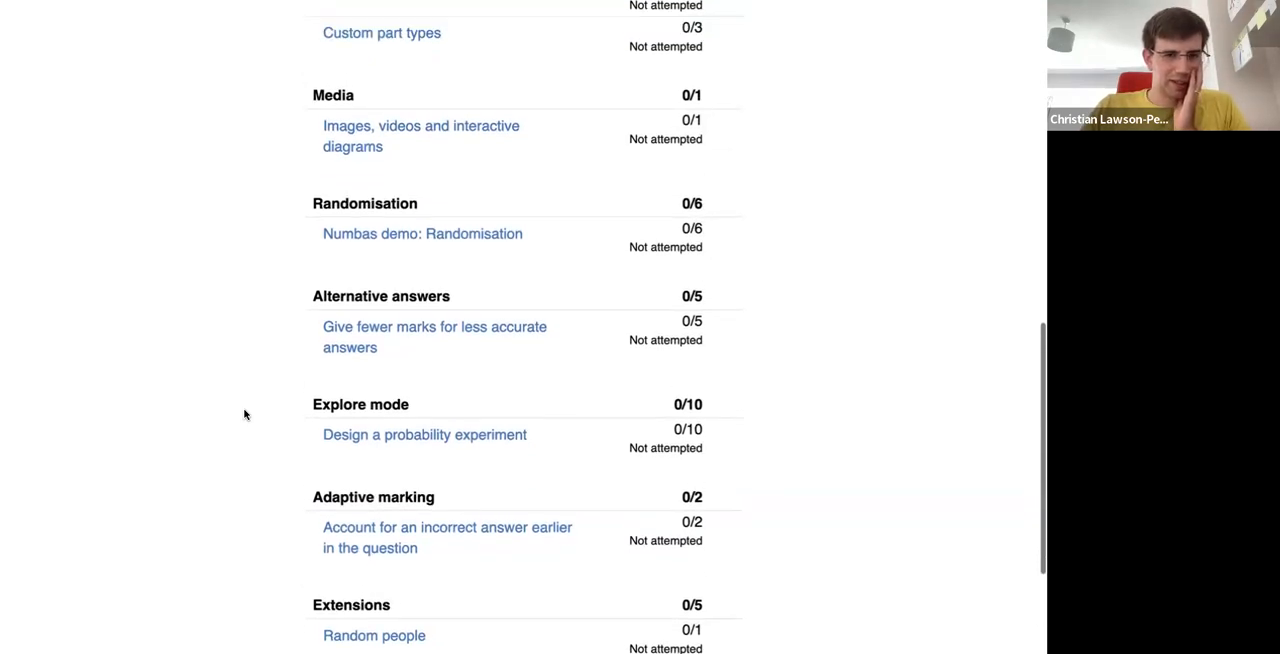
pyautogui.scroll(-2, 244, 414)
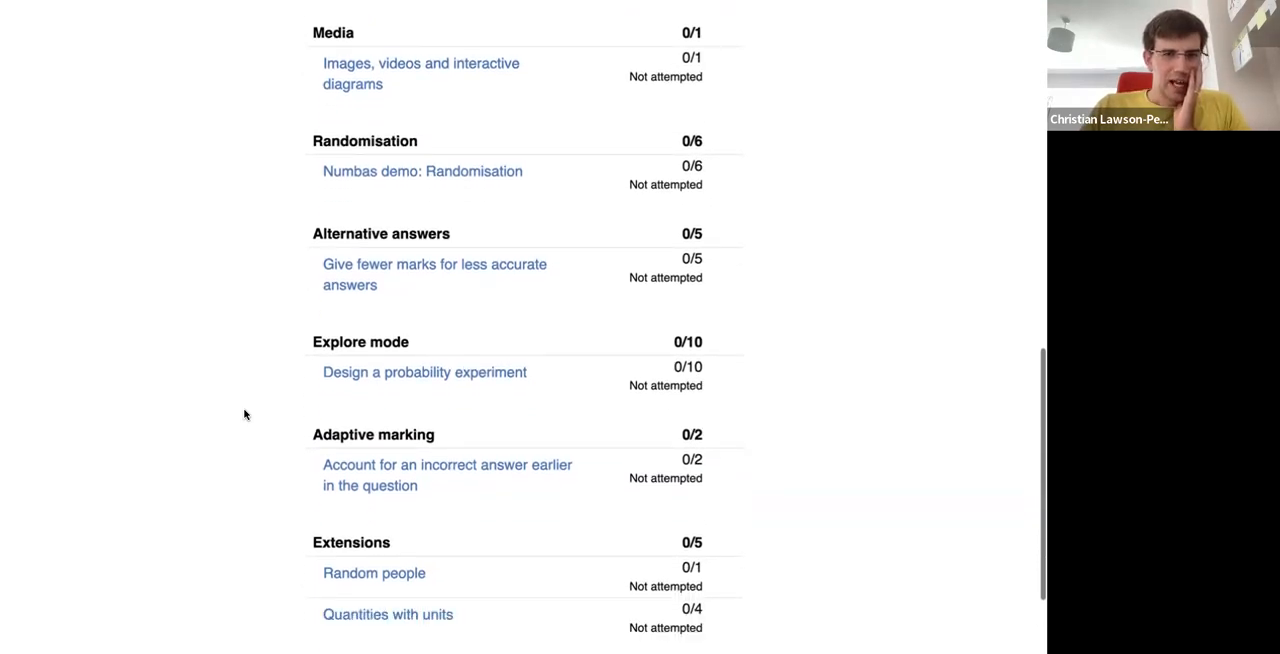
pyautogui.click(353, 281)
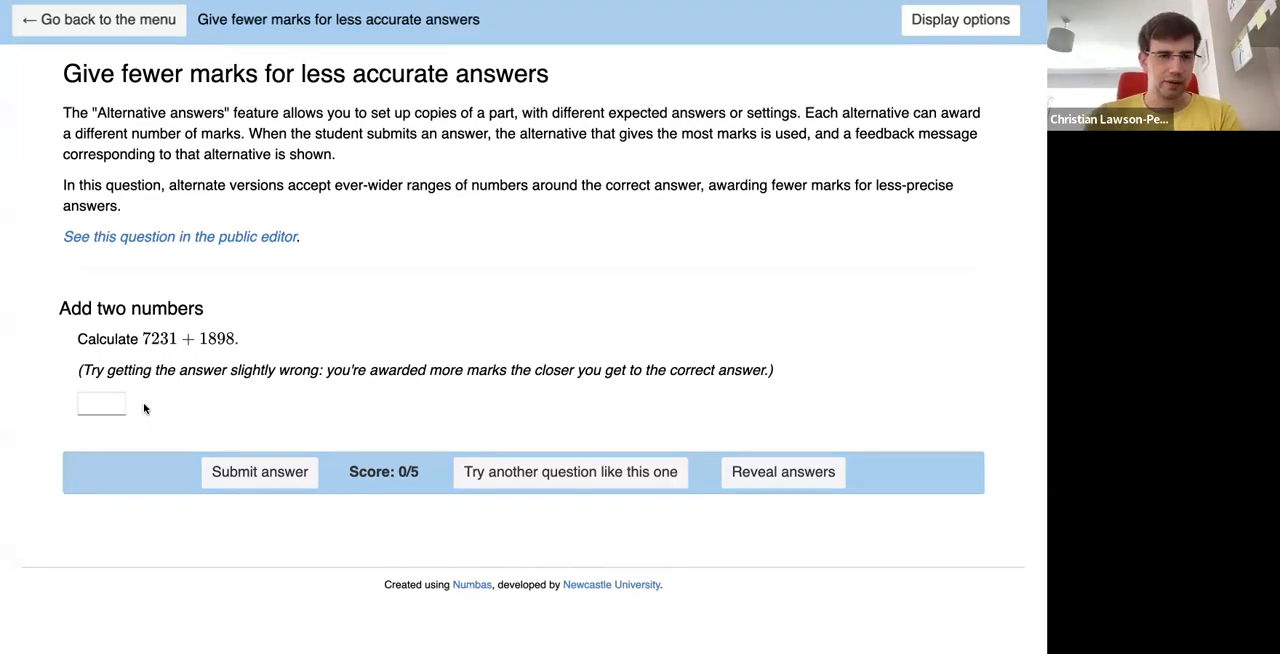
# - Answer the sum 7231 + 1898 with 8000 and submit it for marking
pyautogui.click(86, 401)
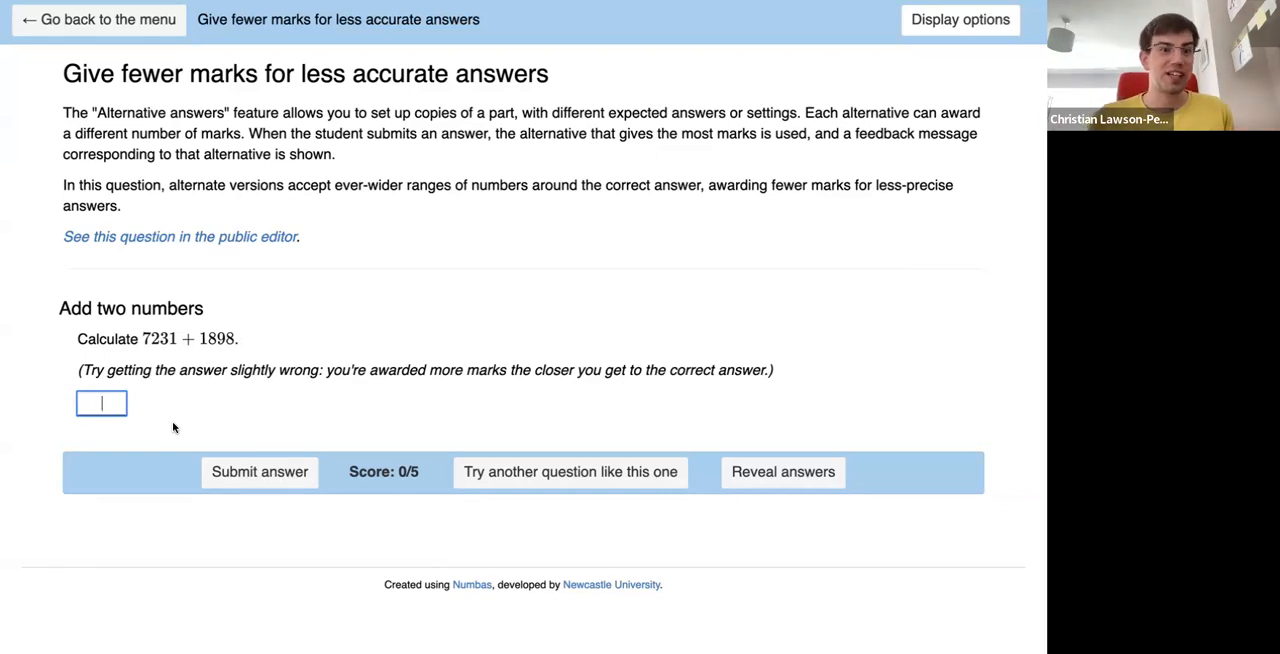
pyautogui.write('8000')
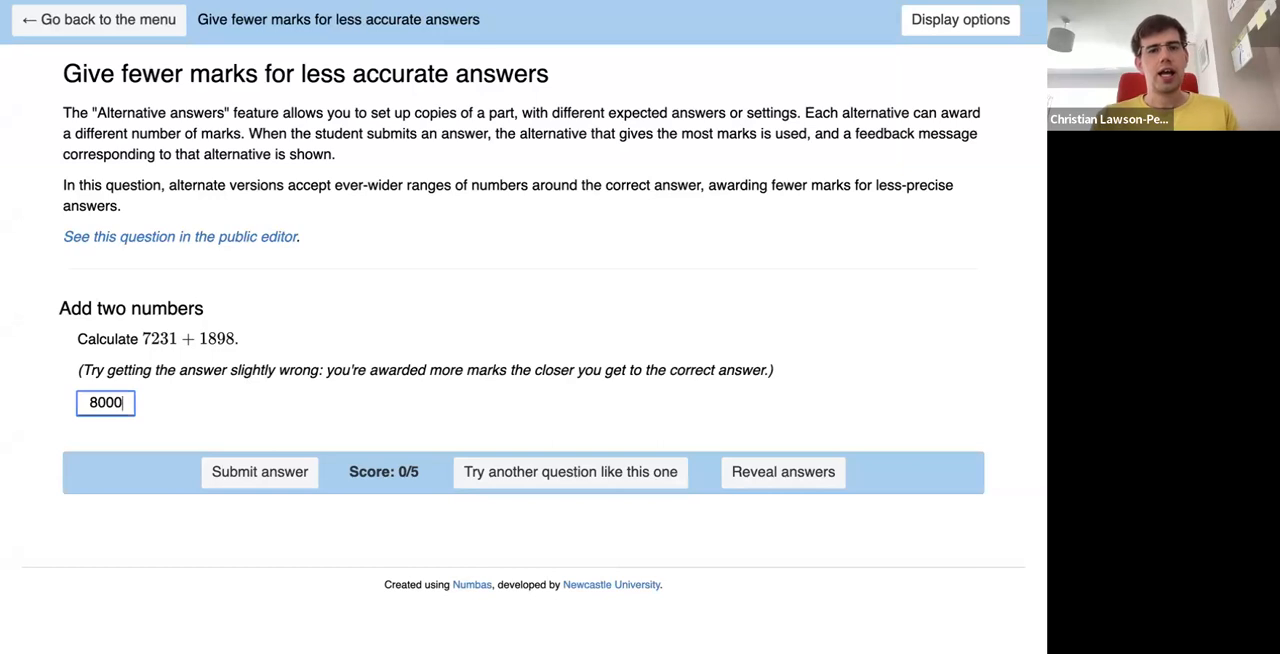
pyautogui.click(235, 475)
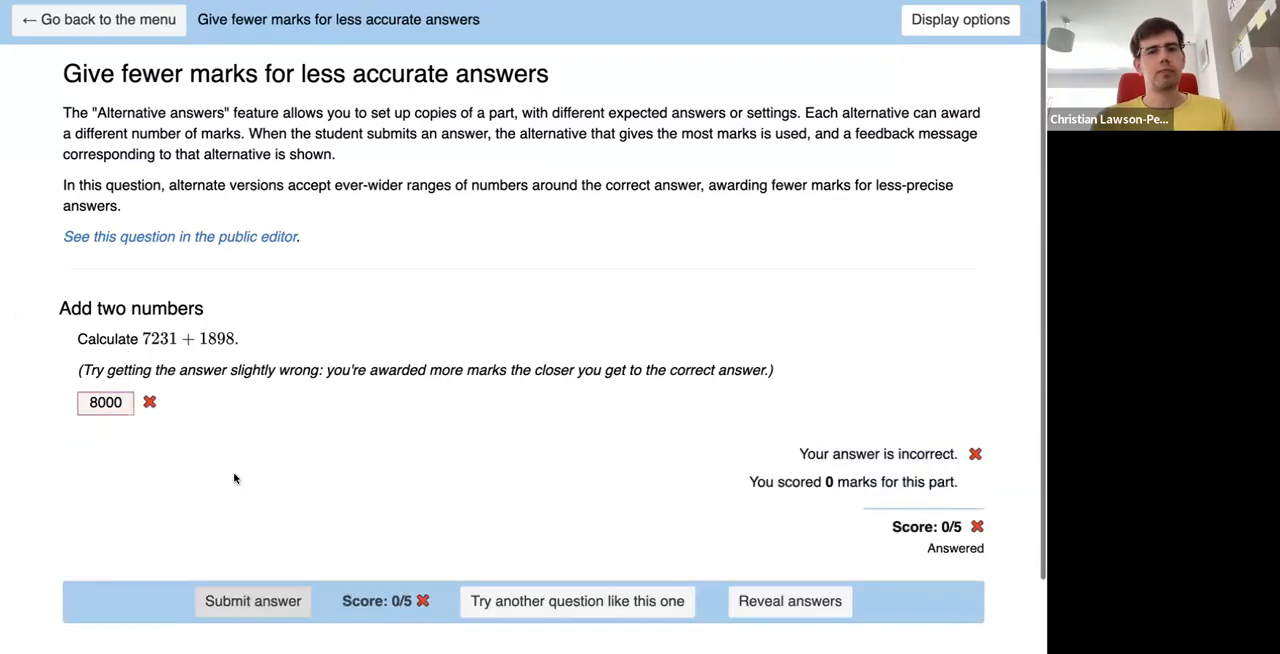
# - Change the answer to 7231 + 1898 to 9000 and resubmit it for marking
pyautogui.click(92, 402)
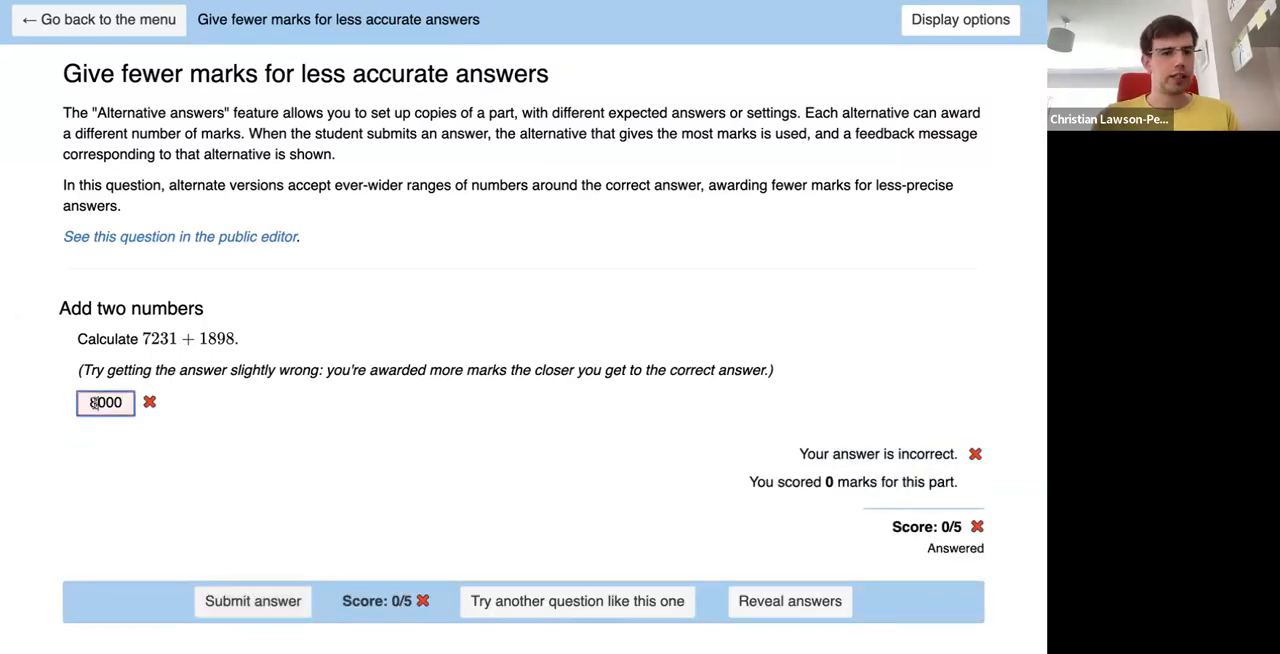
pyautogui.press('Delete')
pyautogui.write('9')
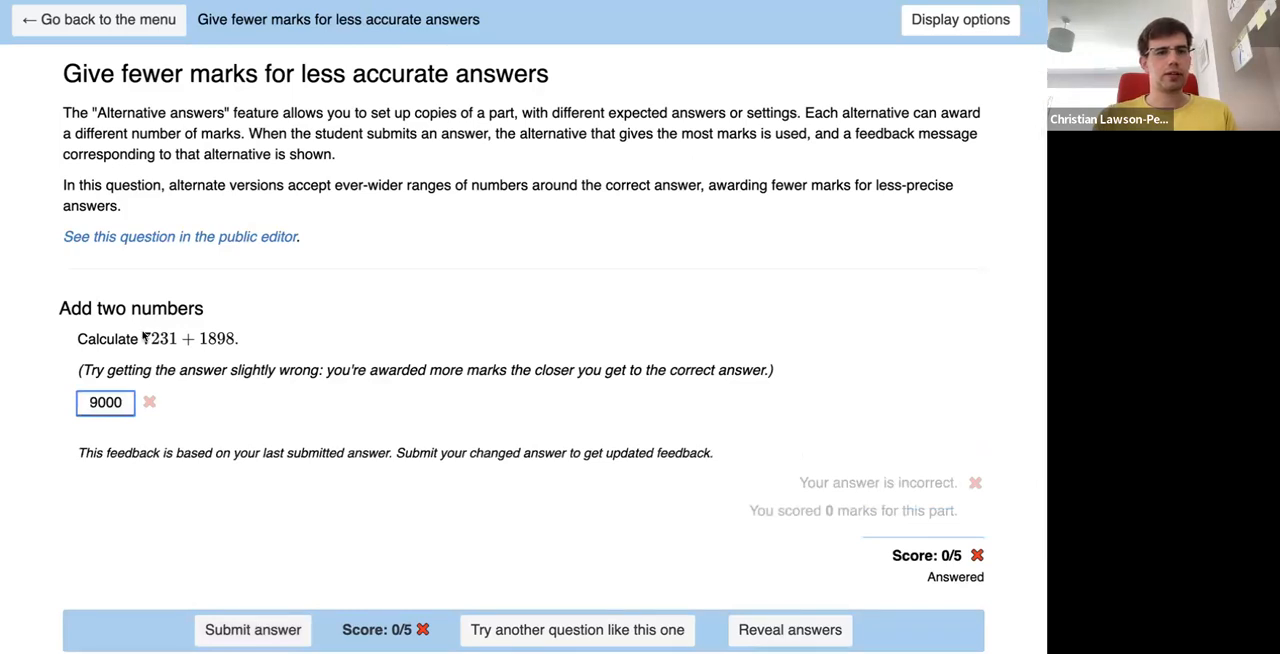
pyautogui.press('Return')
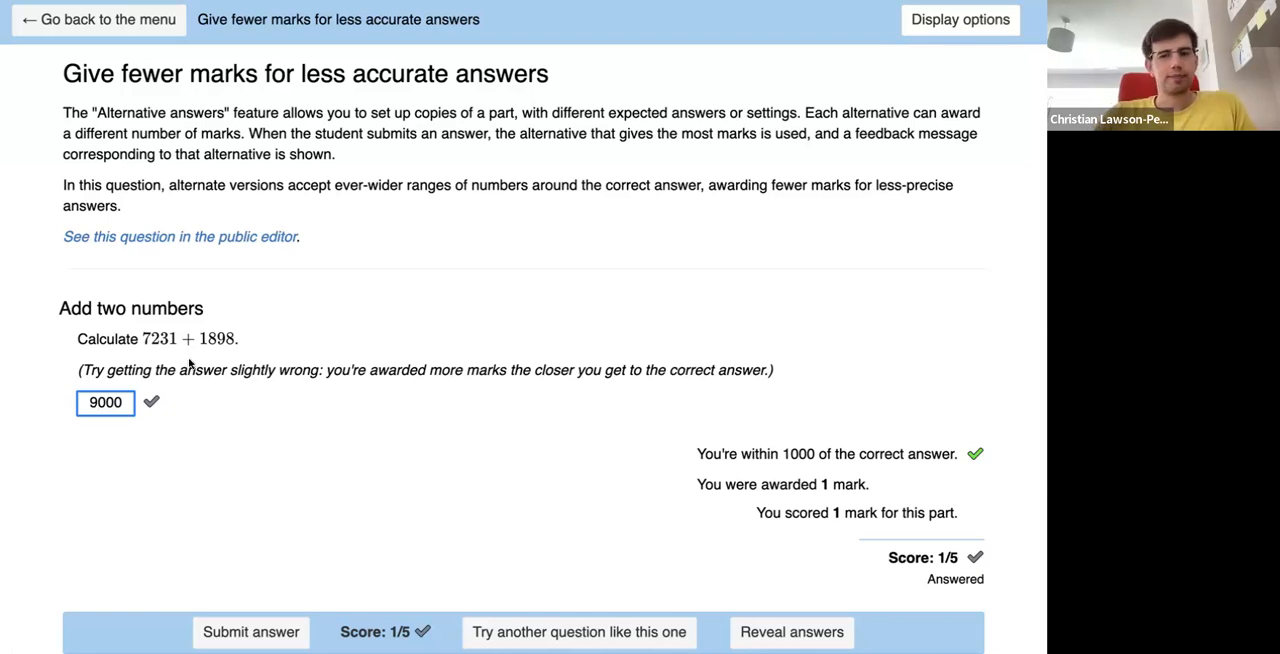
# - Return to the exam menu and open the question "Design a probability experiment" under Explore mode
pyautogui.click(128, 24)
pyautogui.scroll(-7, 111, 396)
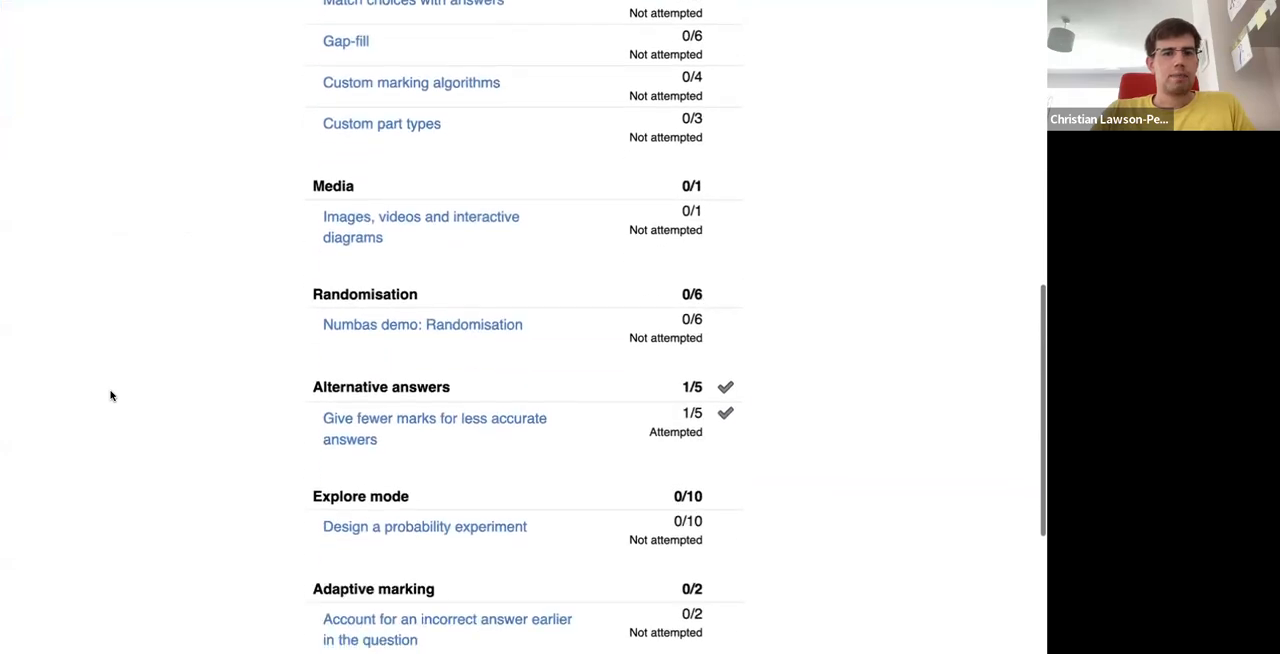
pyautogui.scroll(-3, 111, 396)
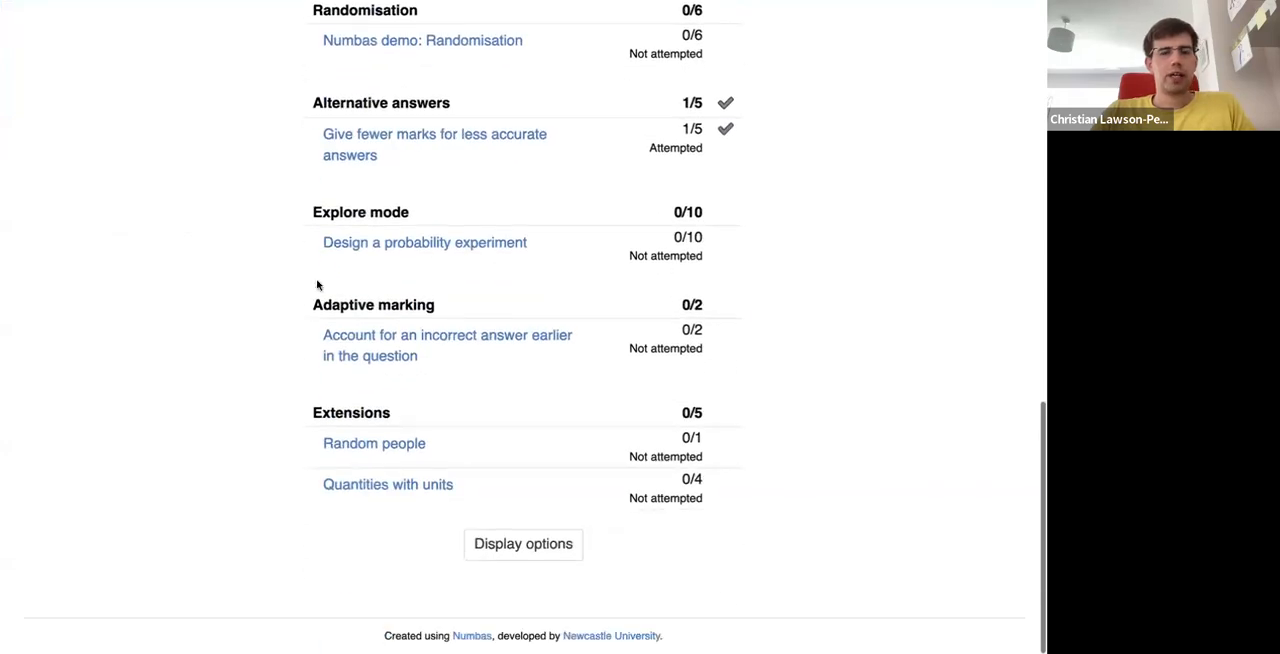
pyautogui.click(389, 251)
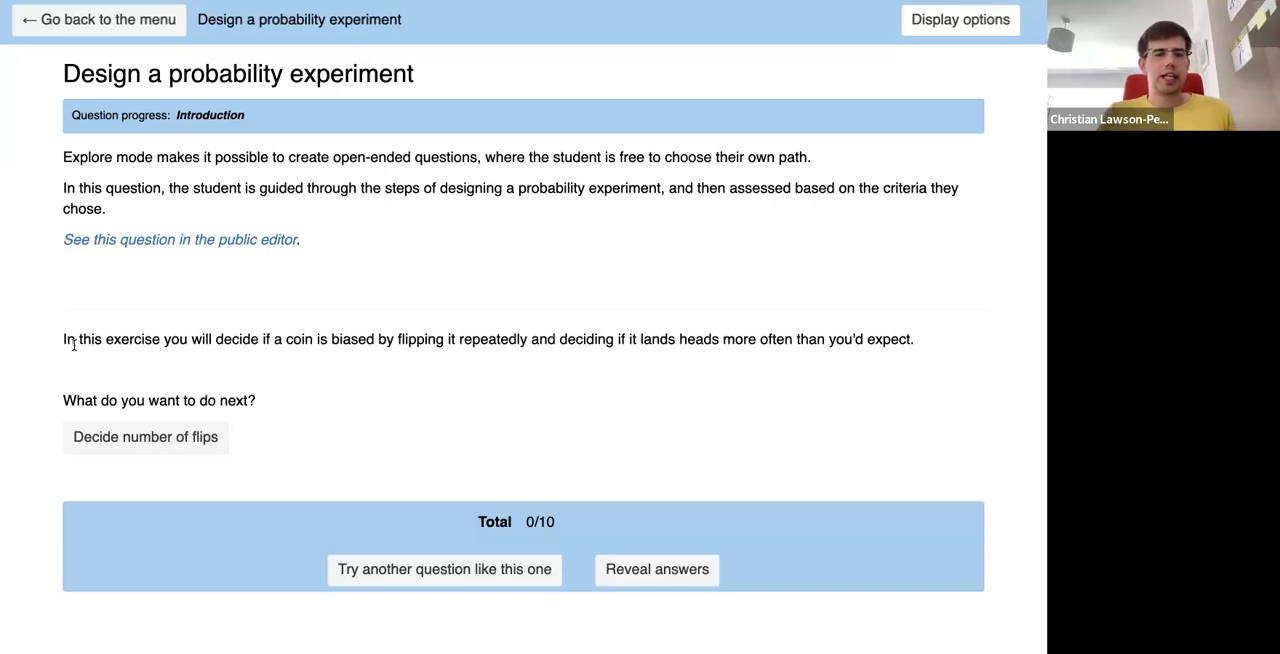
# - Go on to the "Decide number of flips" part and submit 5 as the number of coin flips
pyautogui.click(108, 444)
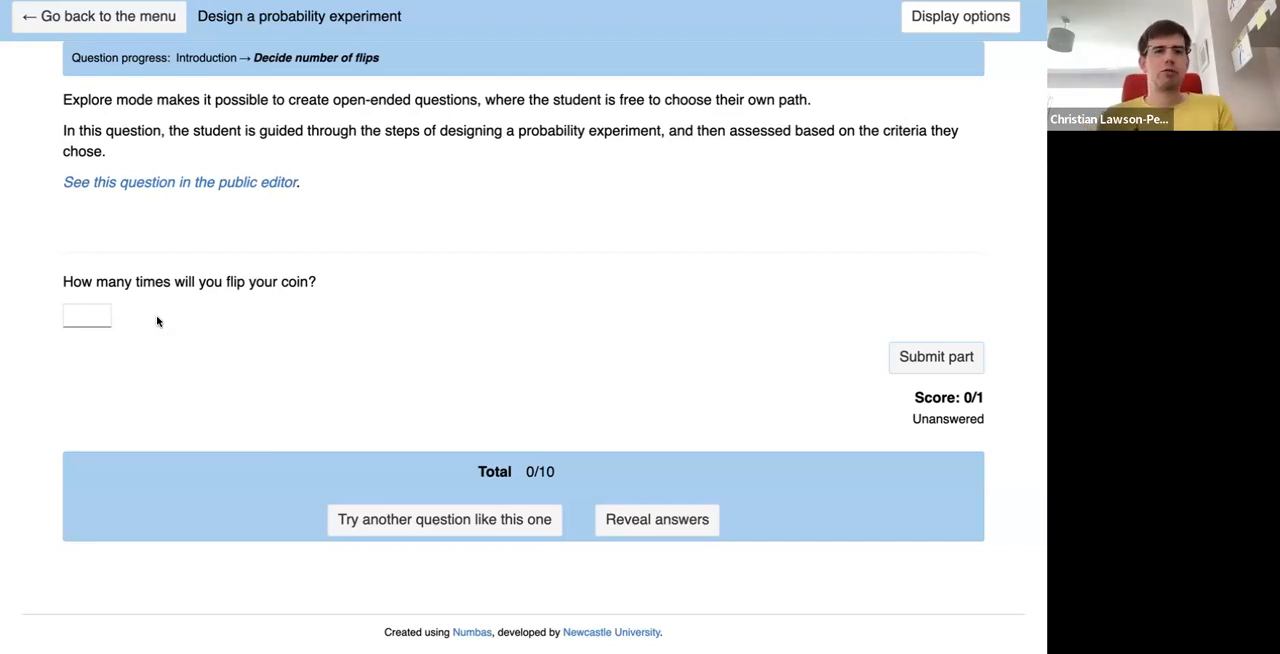
pyautogui.click(98, 317)
pyautogui.write('5')
pyautogui.press('Return')
pyautogui.scroll(-1, 51, 445)
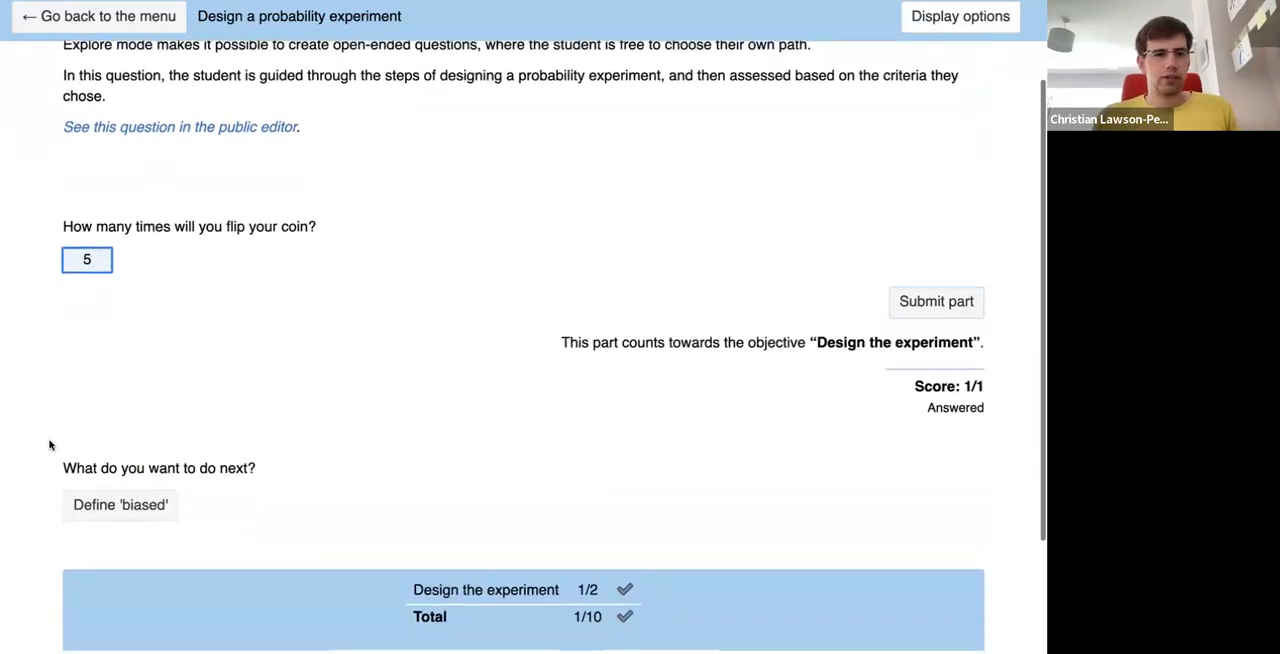
# - Go on to the "Define 'biased'" part and submit 4 as the number of heads that suggests a biased coin
pyautogui.click(105, 506)
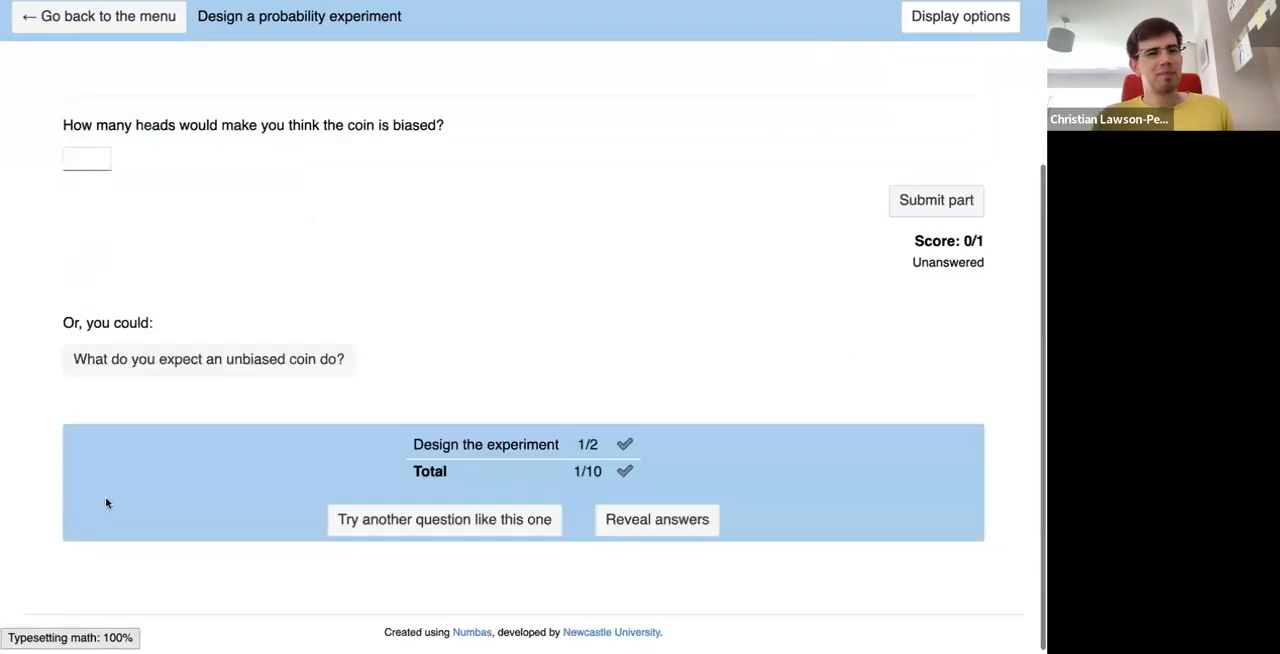
pyautogui.click(87, 309)
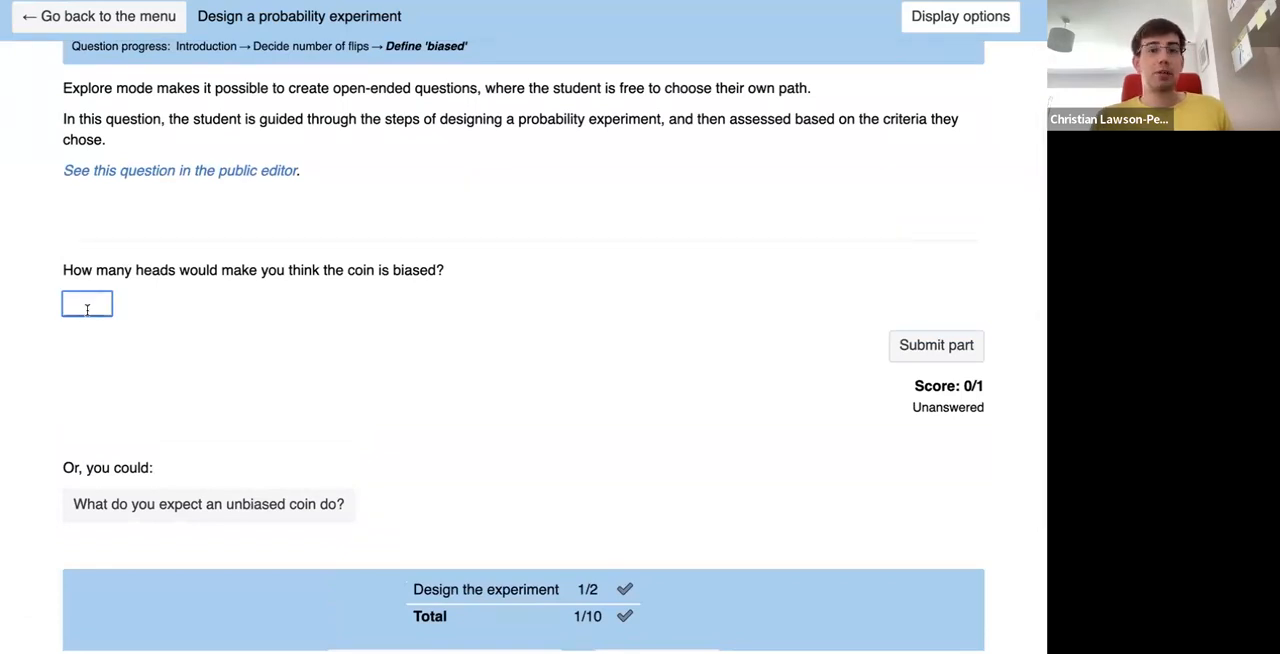
pyautogui.write('4')
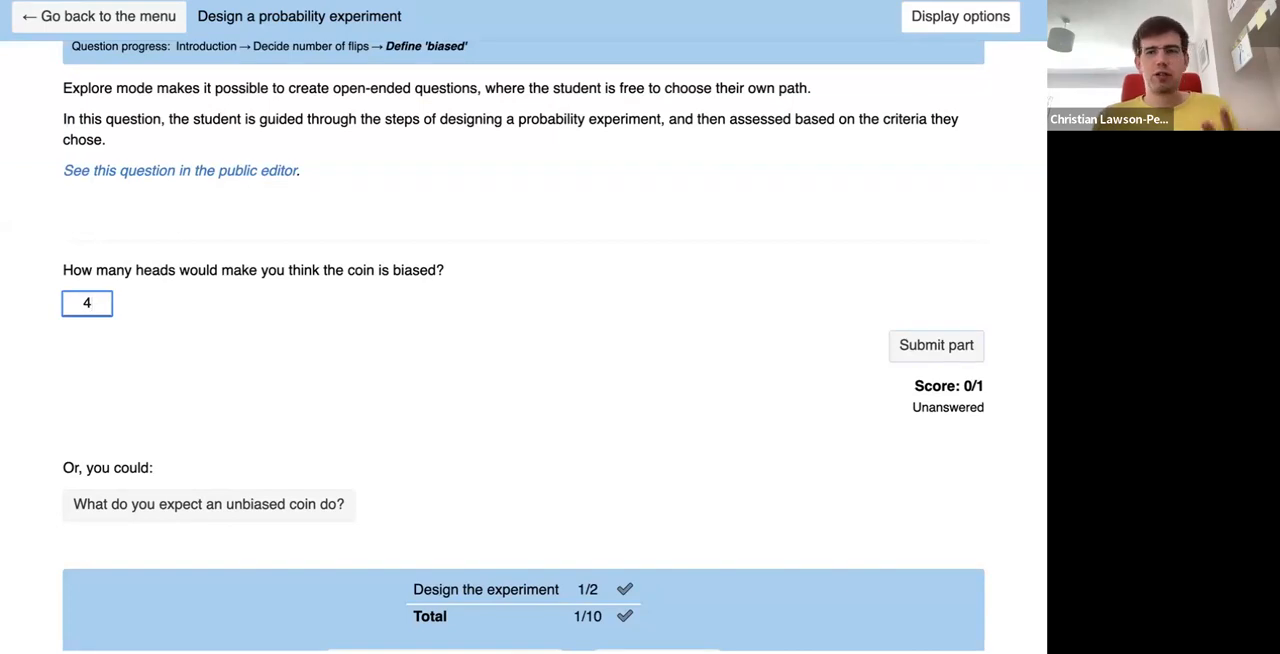
pyautogui.press('Return')
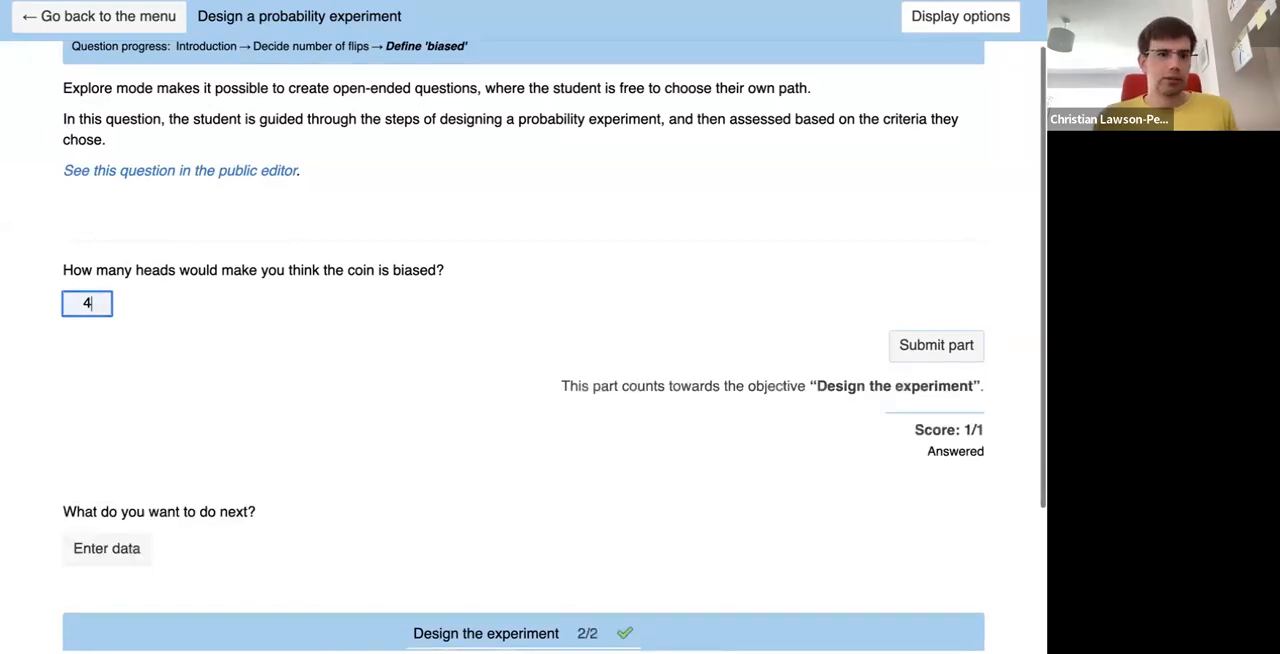
# - Go on to the "Enter data" part and submit the five flip results as ttttt
pyautogui.click(96, 552)
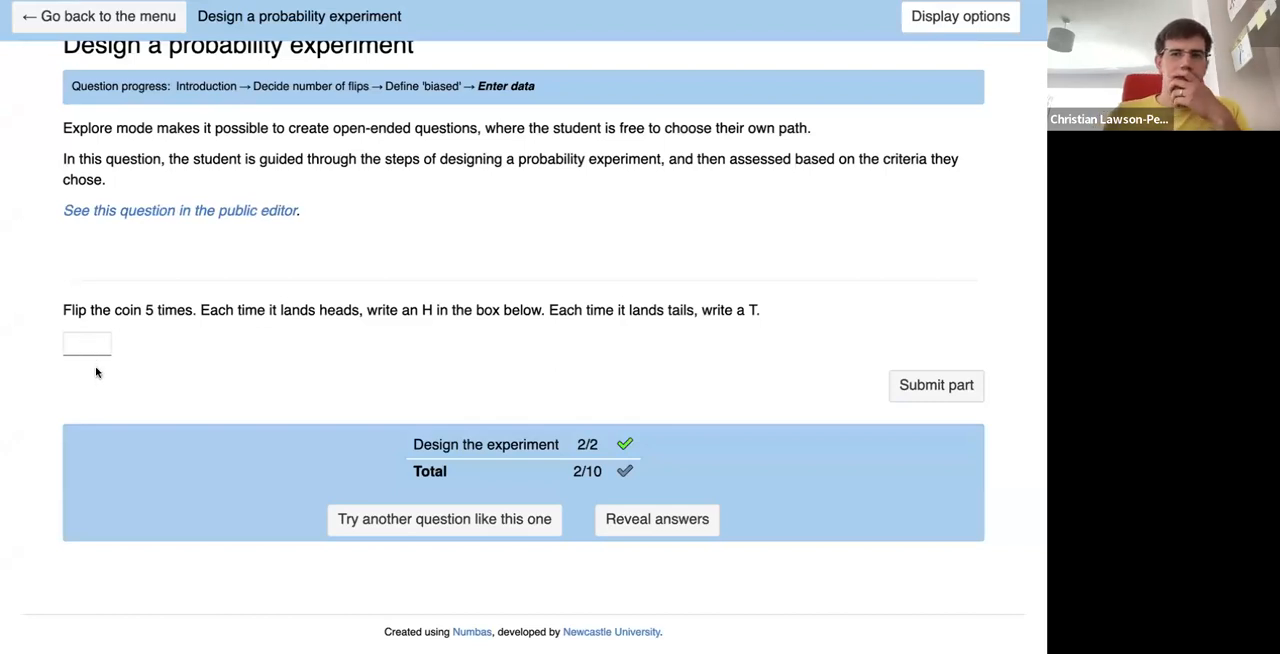
pyautogui.click(73, 339)
pyautogui.write('ttttt')
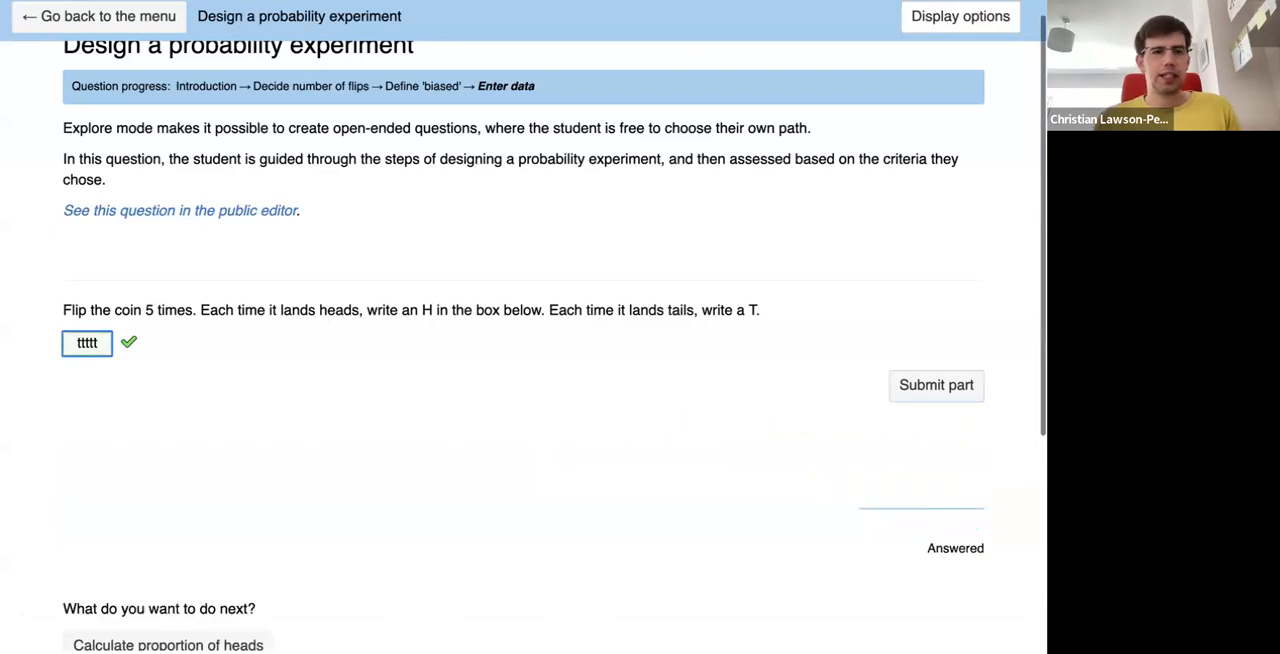
pyautogui.scroll(-2, 58, 478)
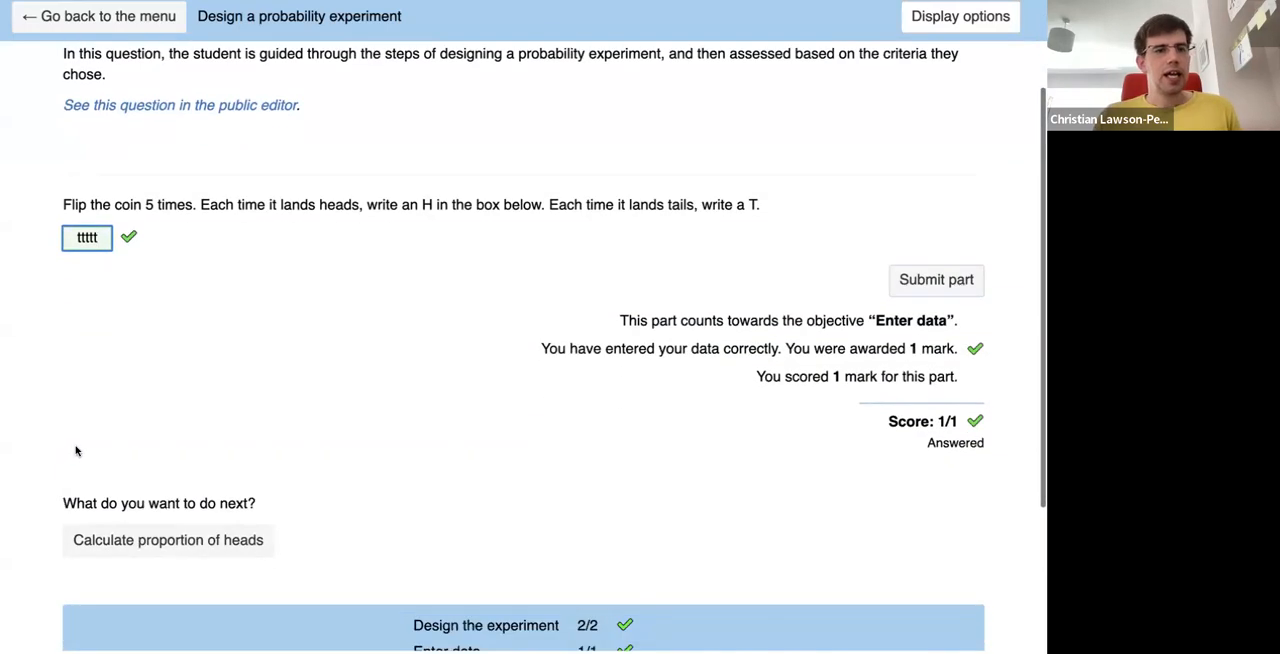
# - Go on to "Calculate proportion of heads", show the frequencies of heads and tails for 1 mark, and return to the previous part
pyautogui.click(158, 532)
pyautogui.scroll(2, 49, 400)
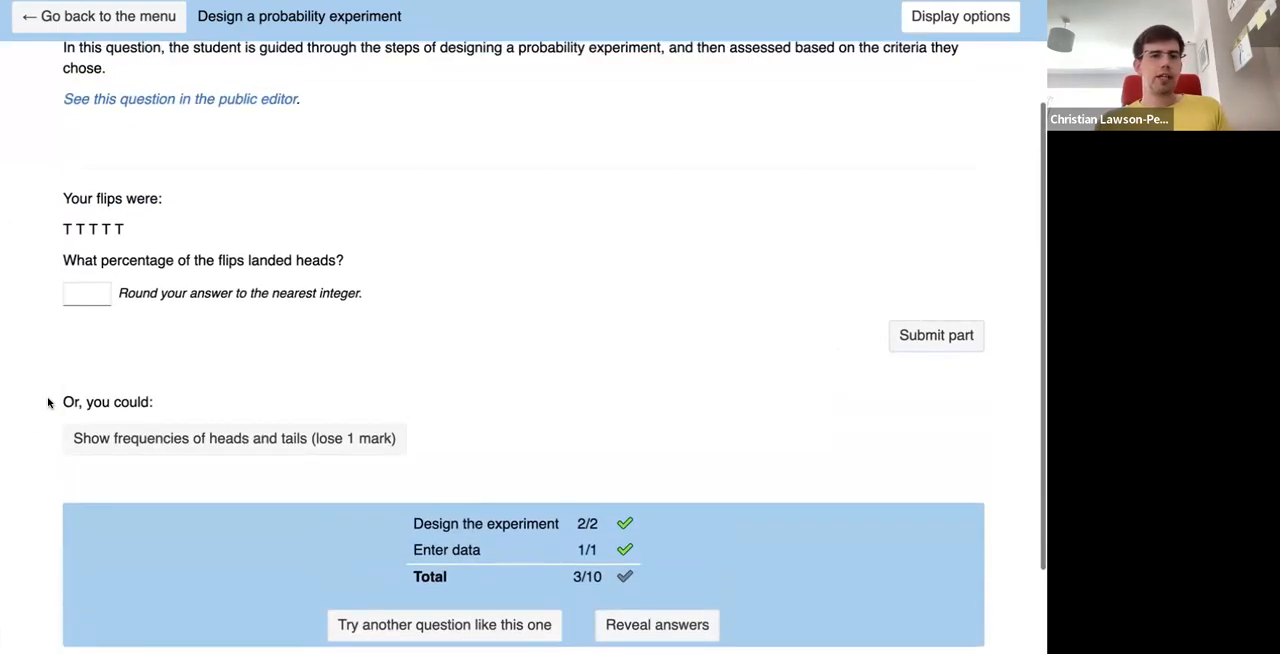
pyautogui.scroll(1, 205, 390)
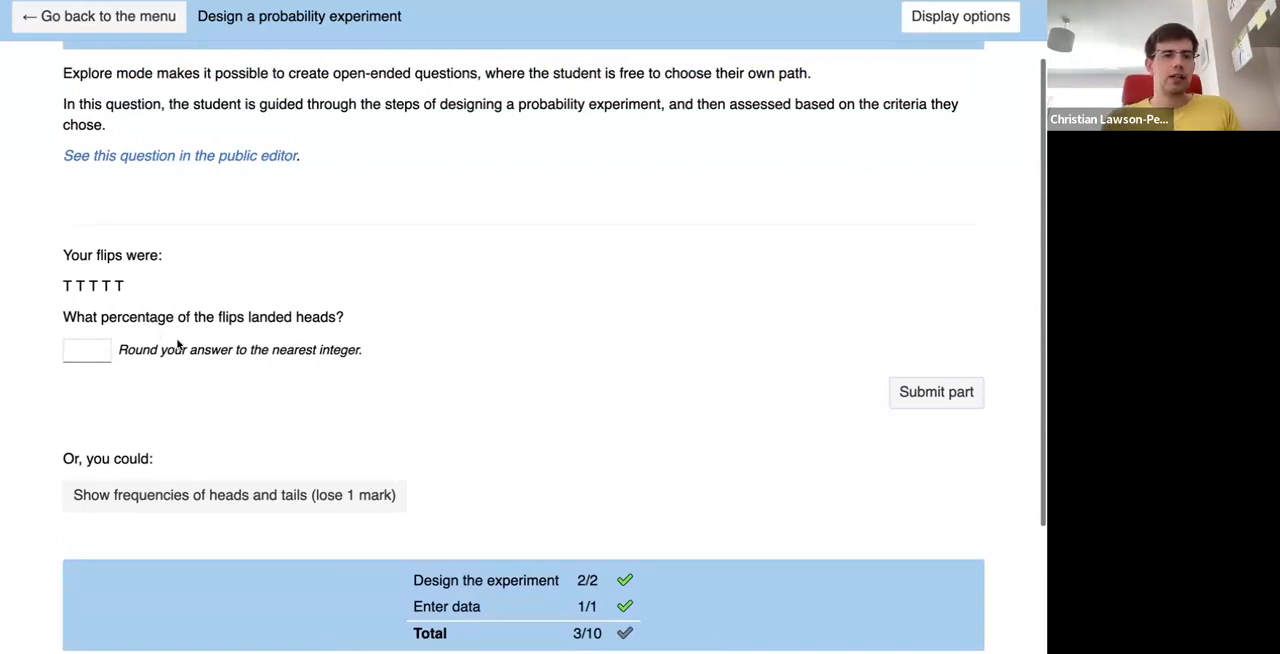
pyautogui.click(186, 496)
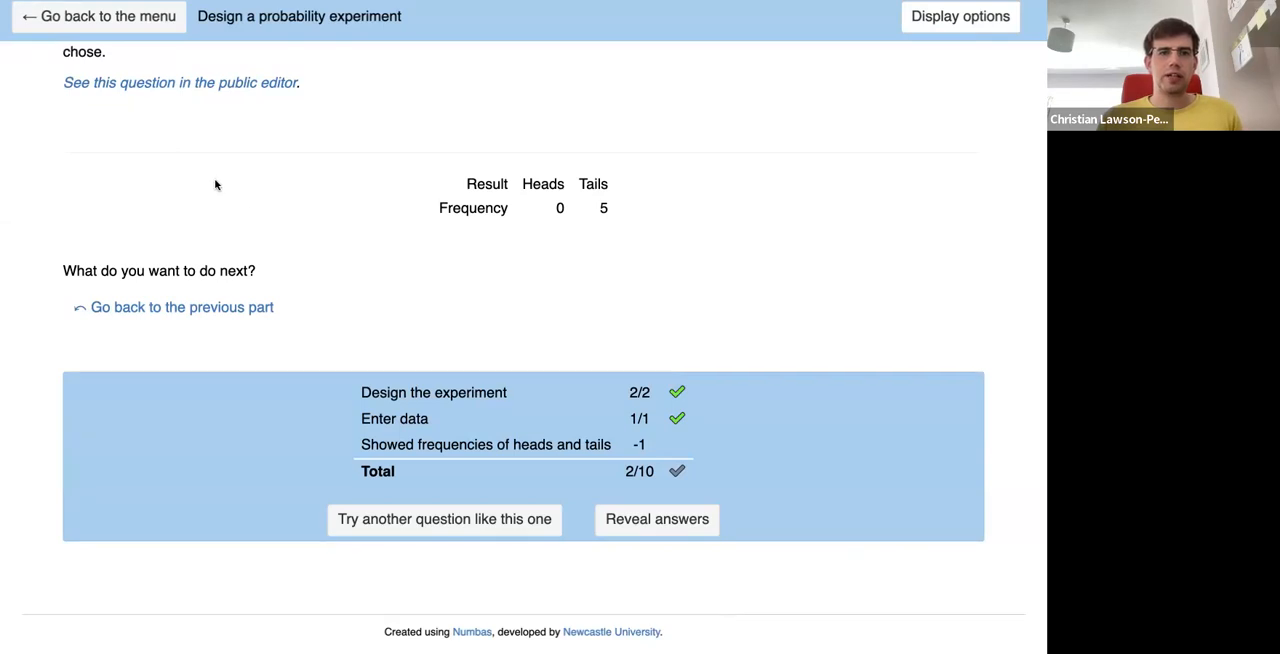
pyautogui.click(216, 305)
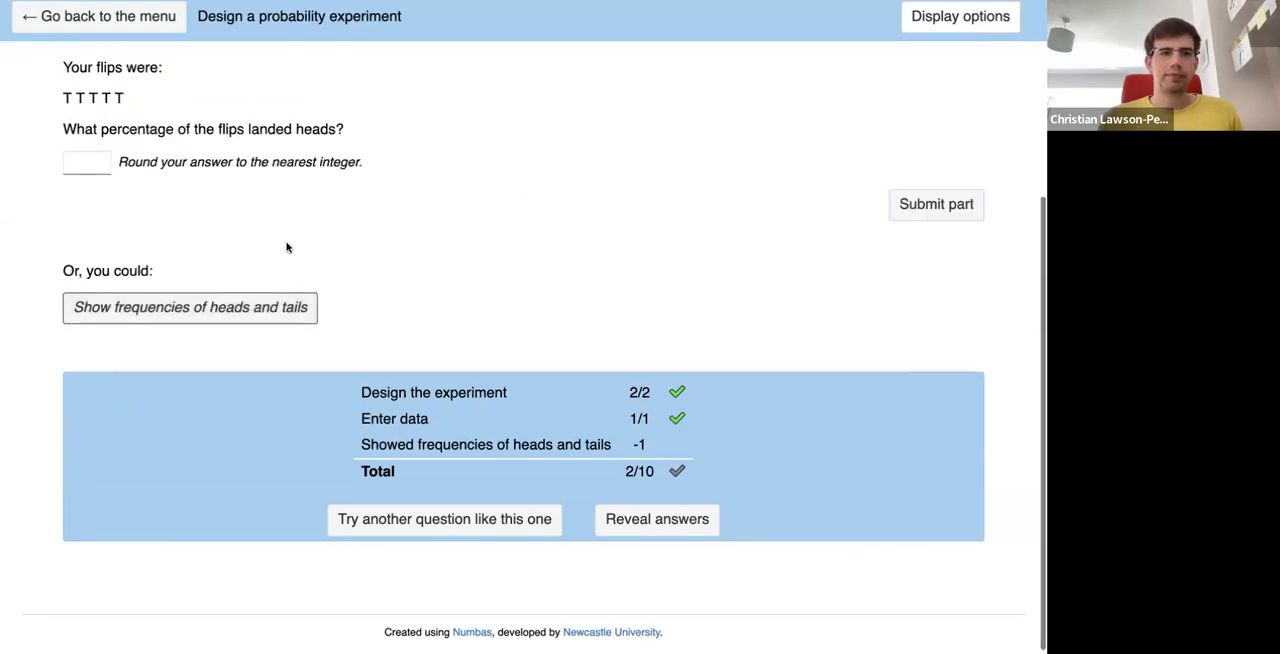
# - Submit 100 as the percentage of flips that landed heads and go on to the "Is the coin biased?" part
pyautogui.click(86, 243)
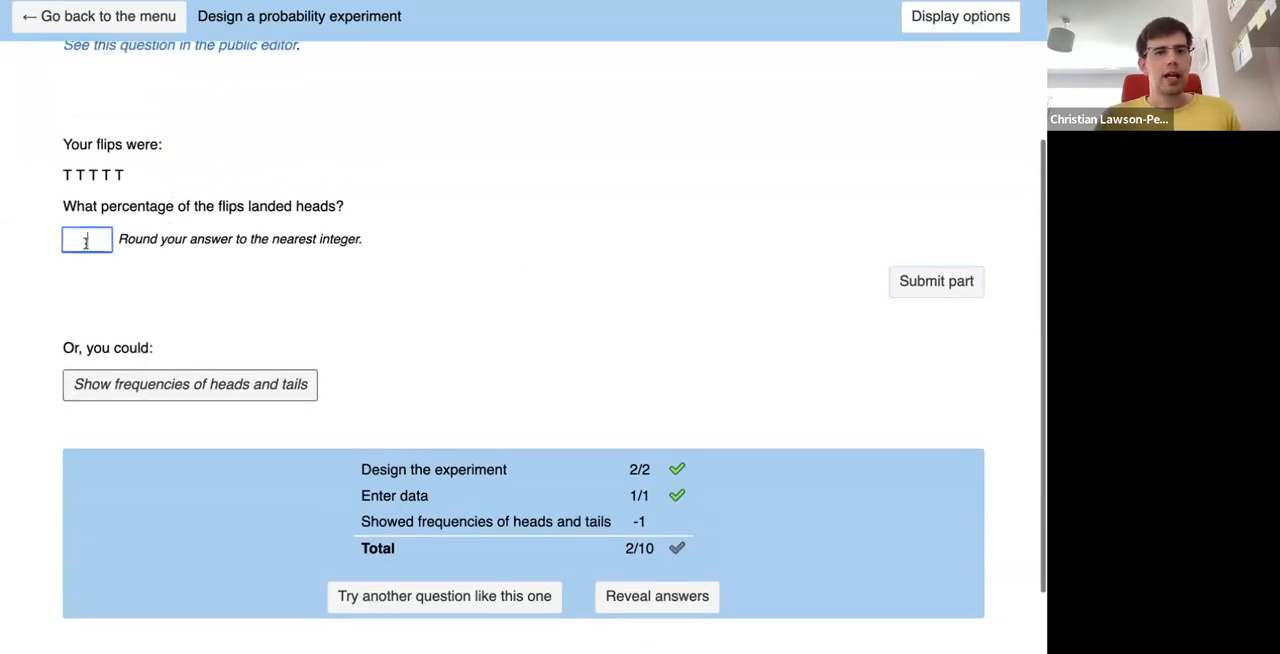
pyautogui.write('100')
pyautogui.press('Return')
pyautogui.scroll(-3, 103, 417)
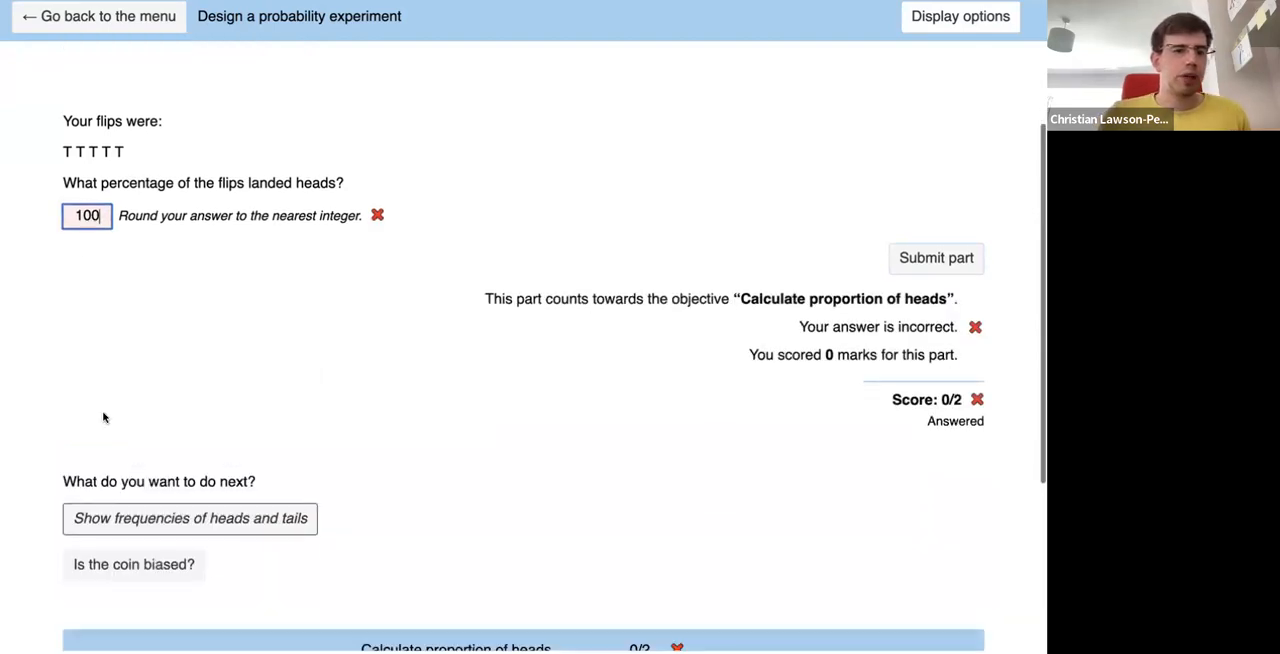
pyautogui.click(137, 466)
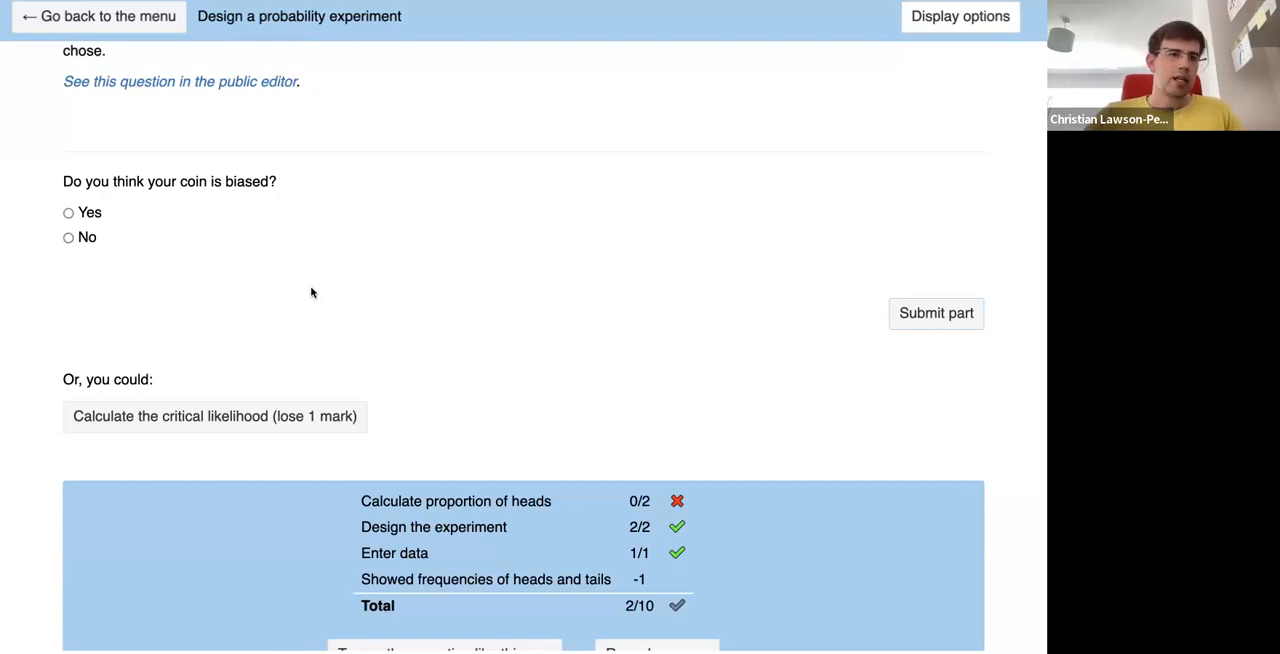
# - Return to the exam menu and open the "Random people" question under Extensions
pyautogui.click(146, 17)
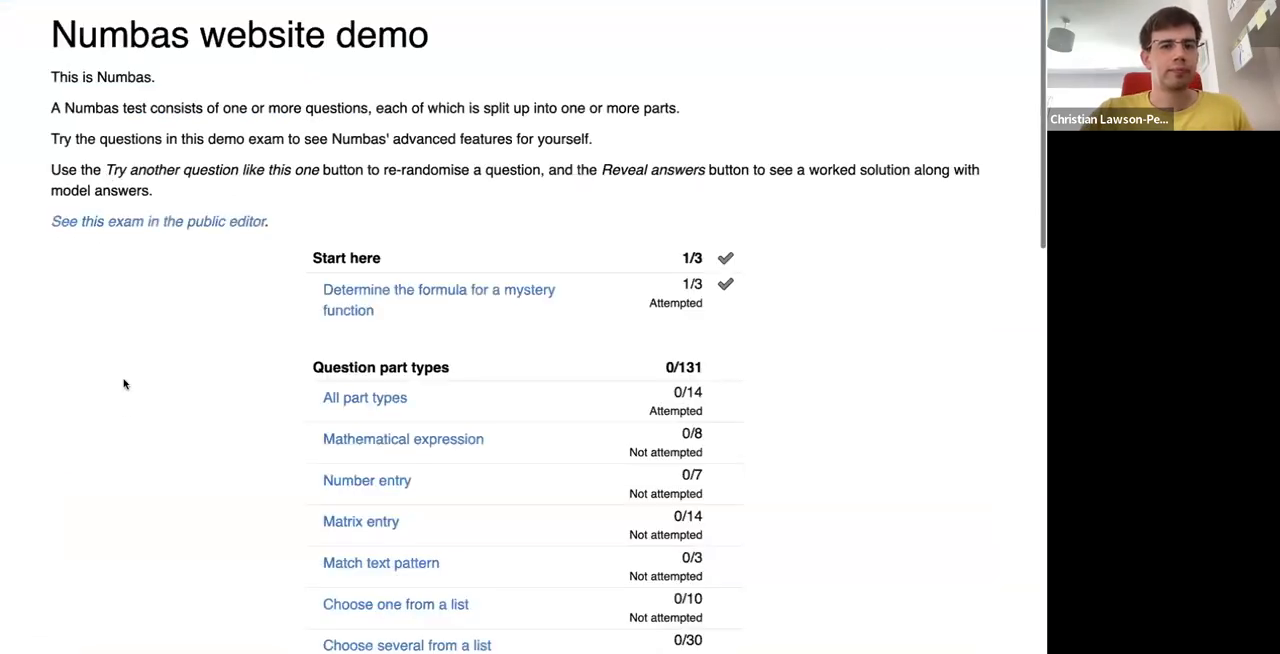
pyautogui.scroll(-1, 122, 488)
pyautogui.scroll(-10, 122, 488)
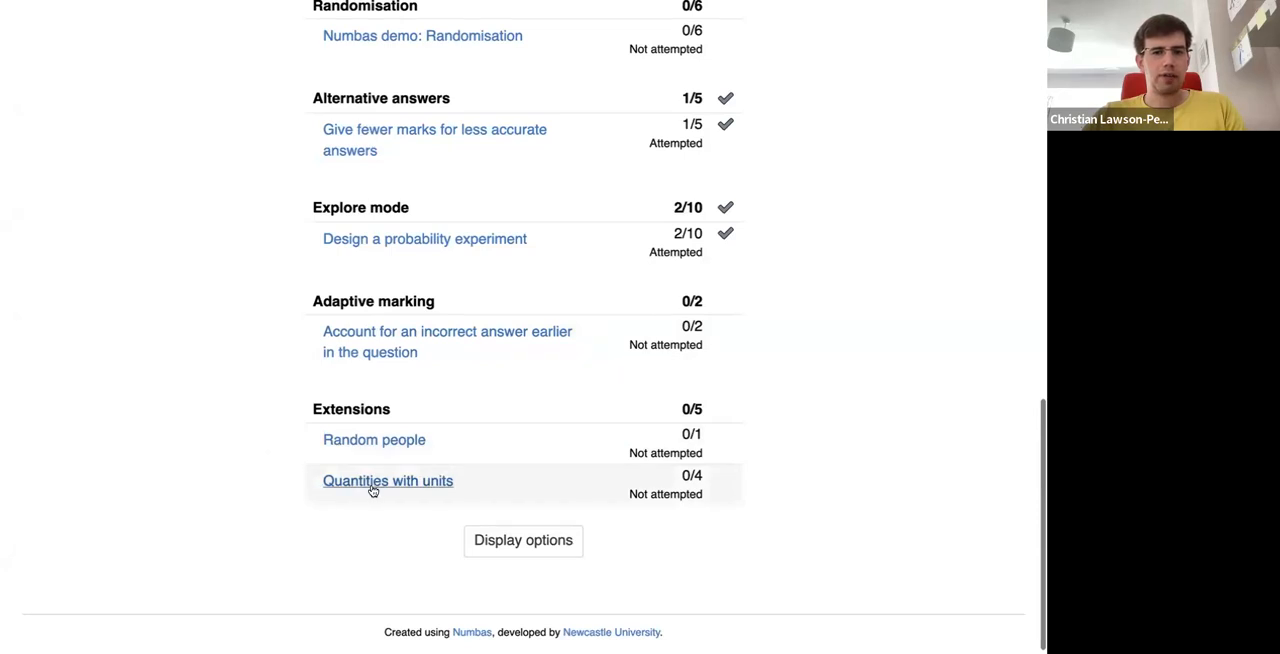
pyautogui.click(374, 441)
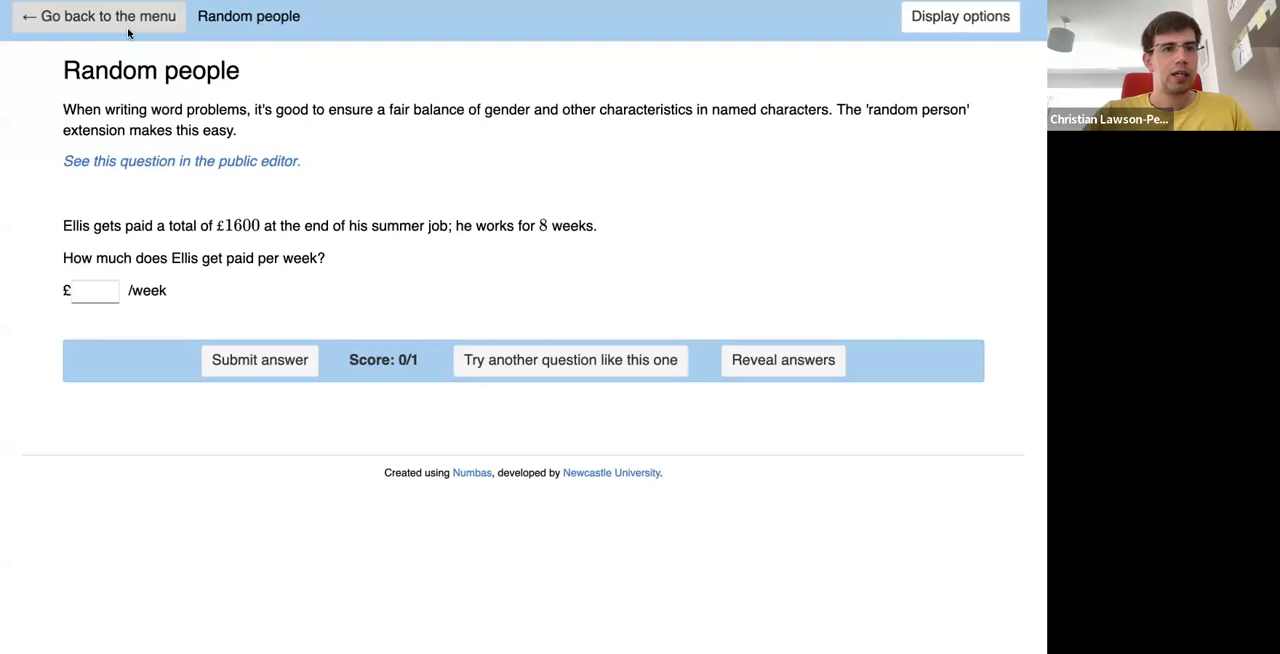
# - Return to the exam menu and open the "Quantities with units" question under Extensions
pyautogui.click(128, 33)
pyautogui.scroll(-2, 180, 477)
pyautogui.scroll(-15, 180, 477)
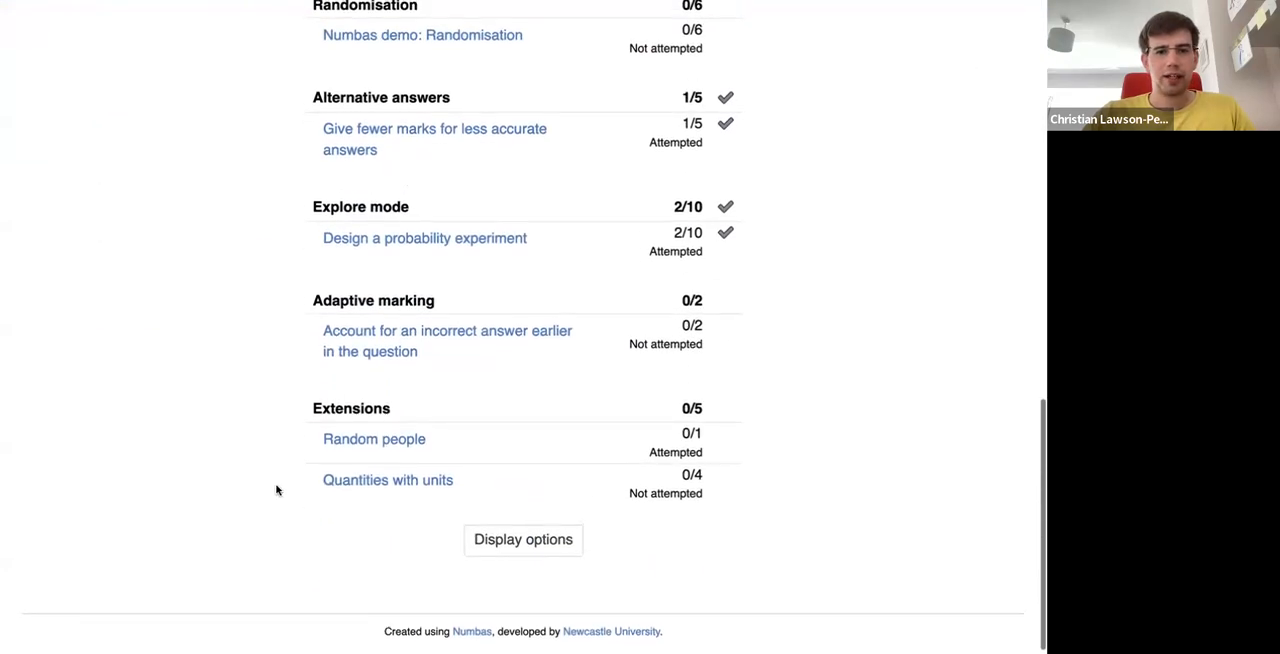
pyautogui.click(391, 482)
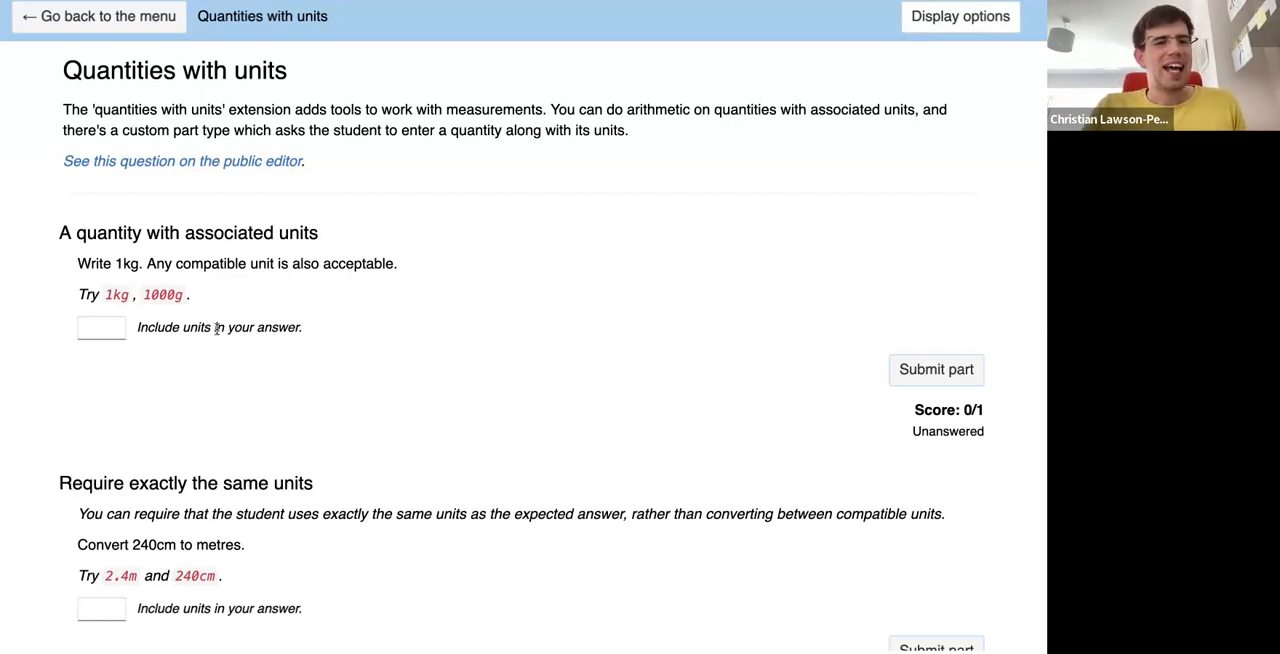
# - Return to the exam menu, switch to the Numbas training slides and go back to the "A quick demo" slide
pyautogui.click(146, 30)
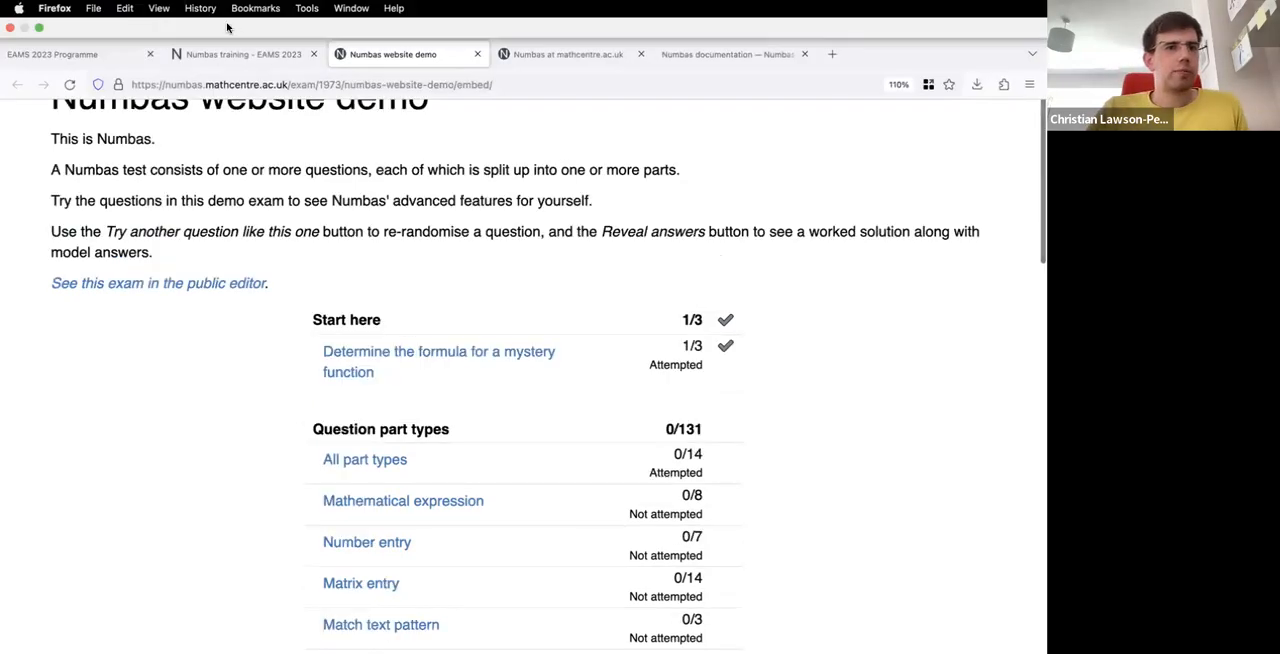
pyautogui.click(228, 56)
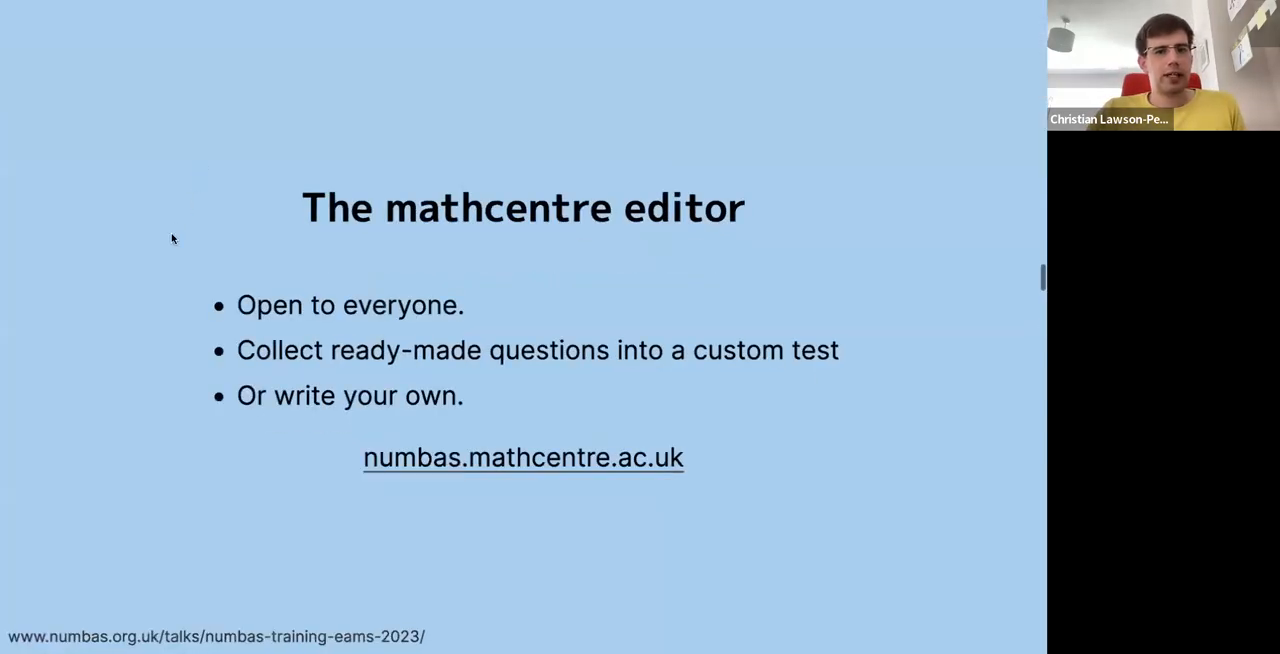
pyautogui.scroll(5, 172, 238)
pyautogui.scroll(2, 172, 238)
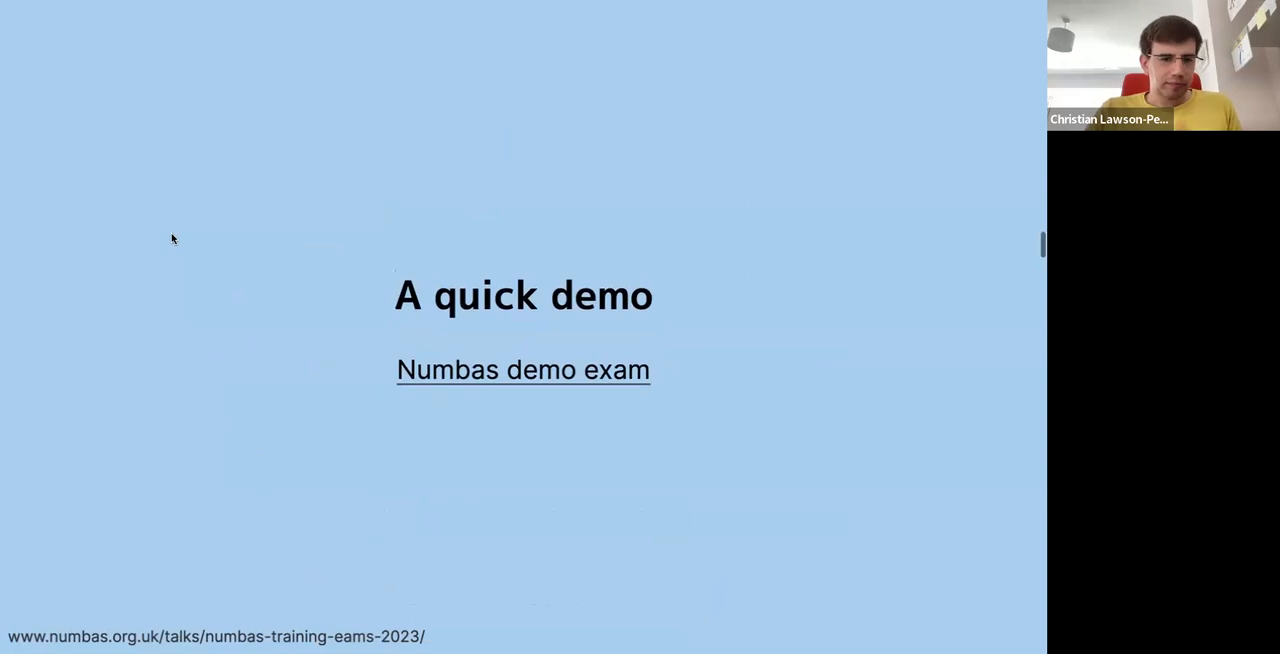
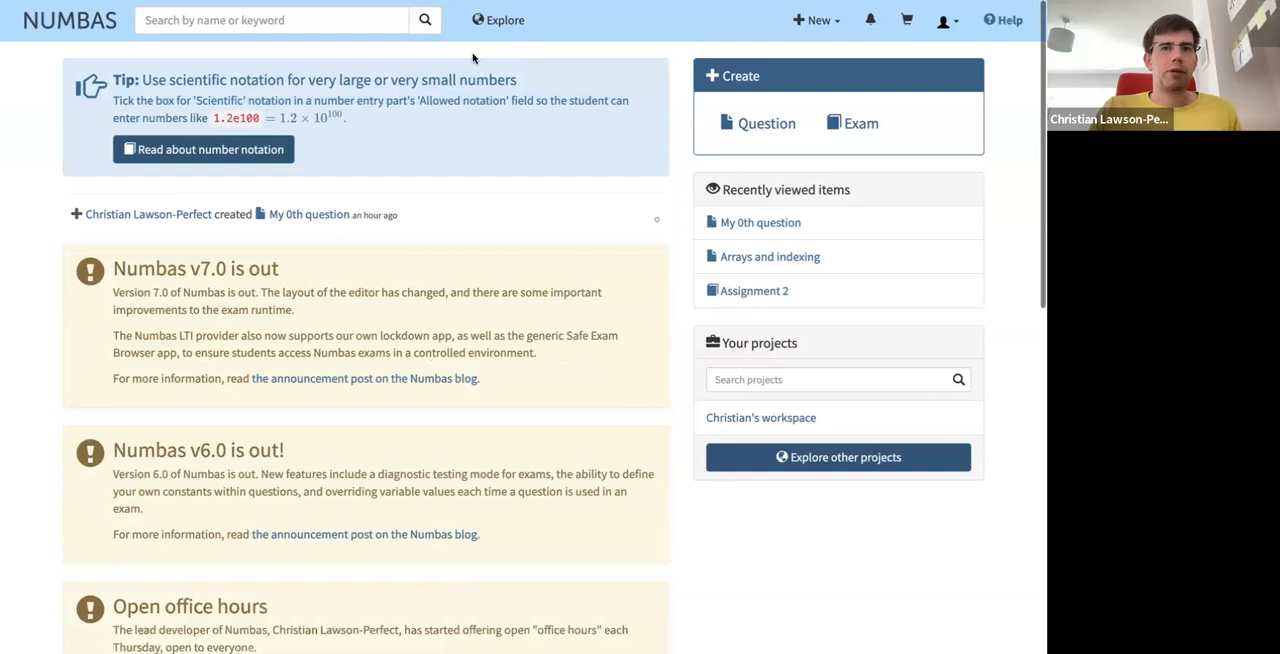
# - Switch to the Numbas documentation and open the "Write your first question" tutorial
pyautogui.click(498, 28)
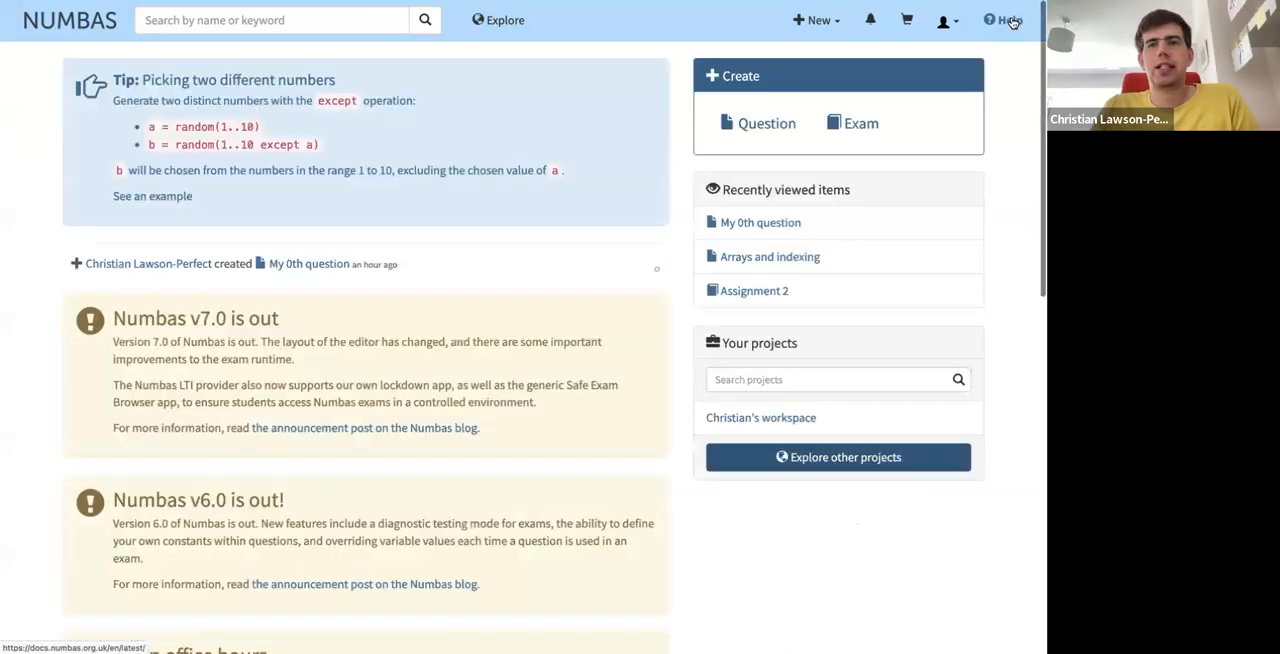
pyautogui.moveTo(546, 3)
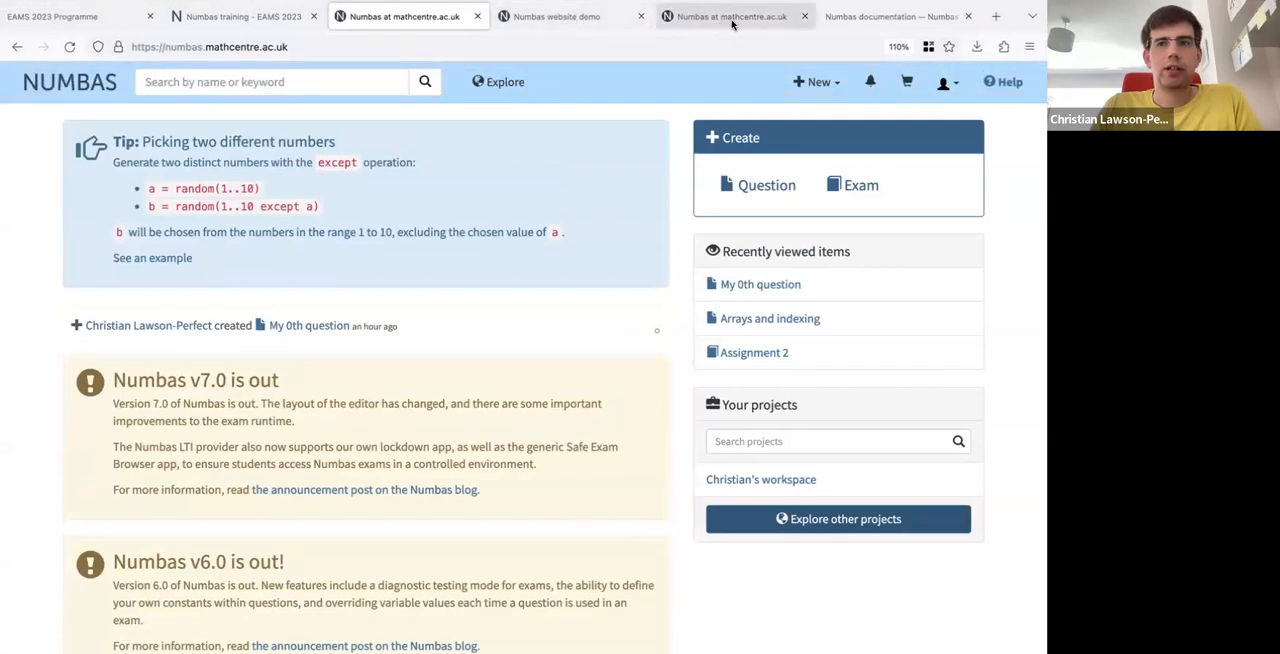
pyautogui.click(864, 18)
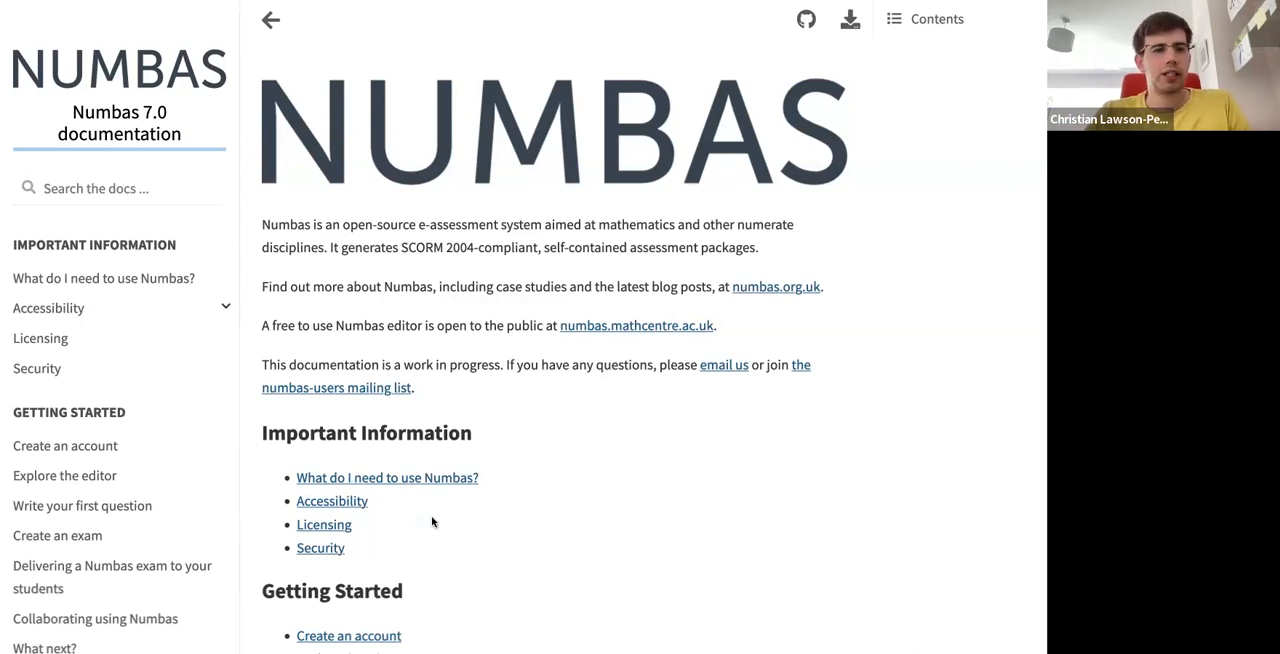
pyautogui.scroll(-3, 130, 460)
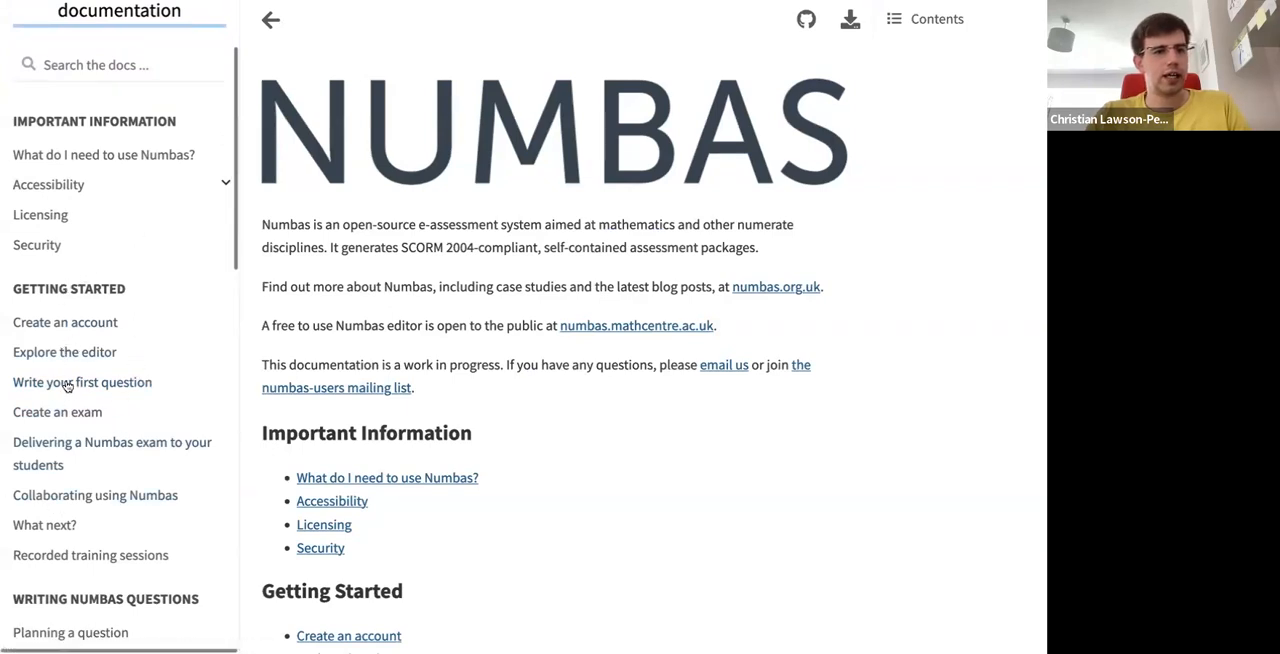
pyautogui.click(117, 390)
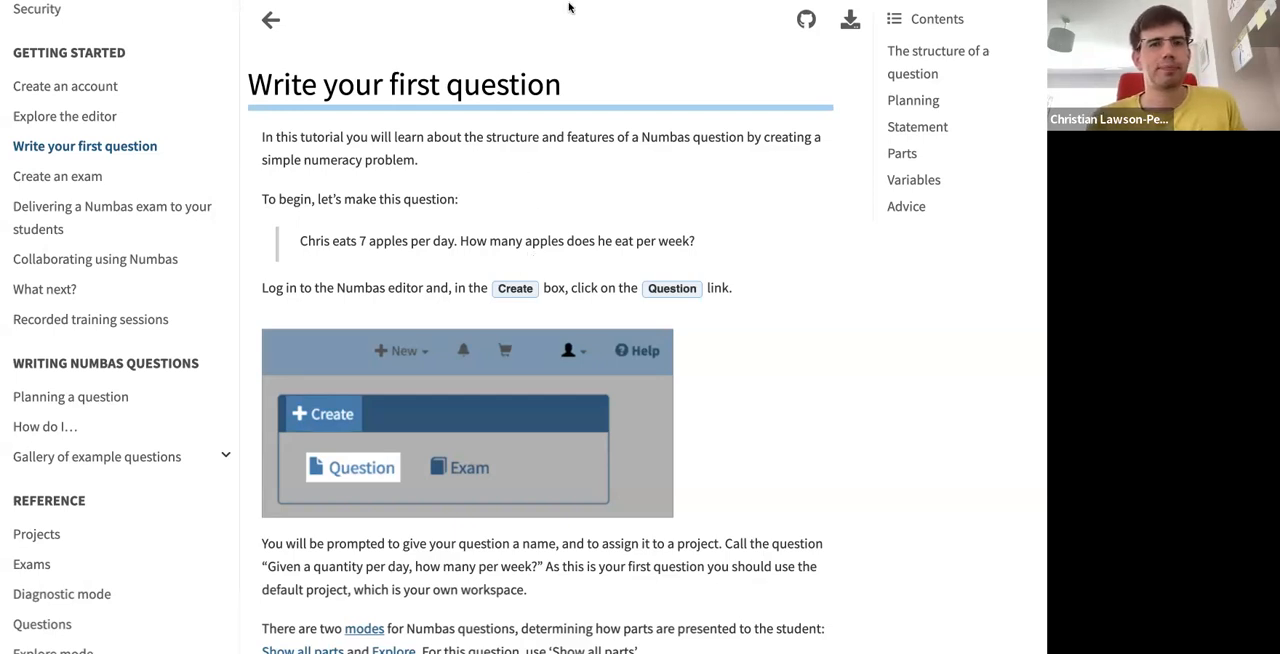
# - Switch back to the Numbas editor and start creating a new question
pyautogui.moveTo(570, 5)
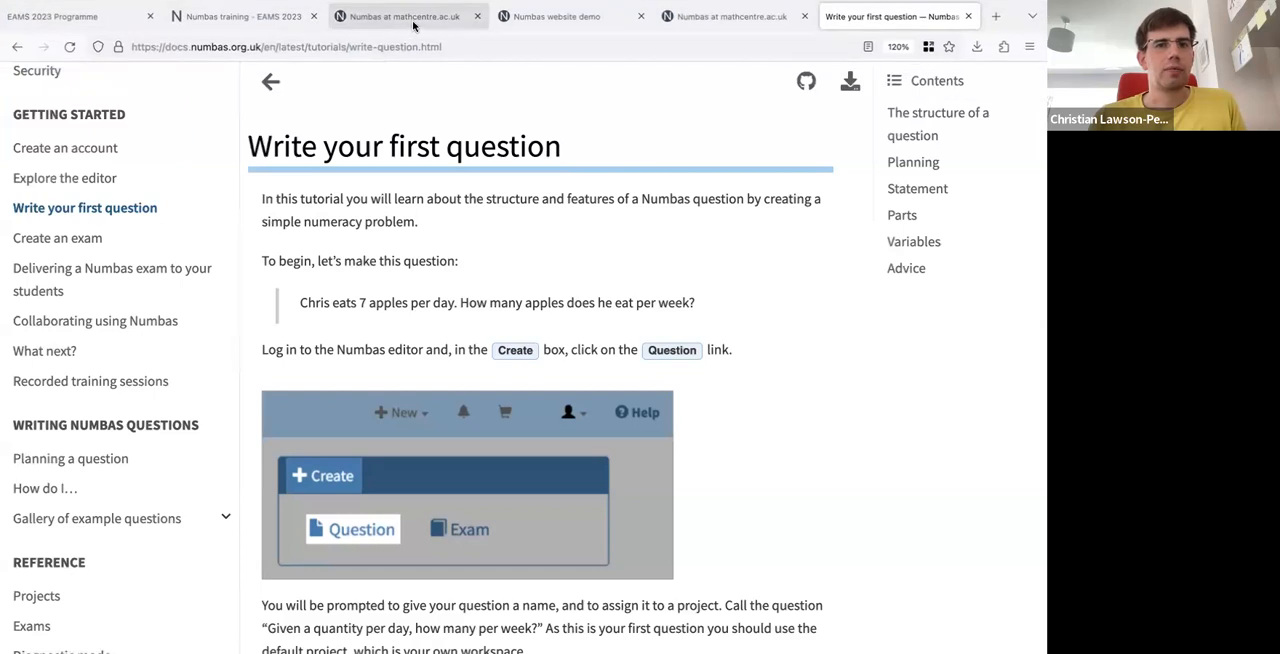
pyautogui.click(405, 20)
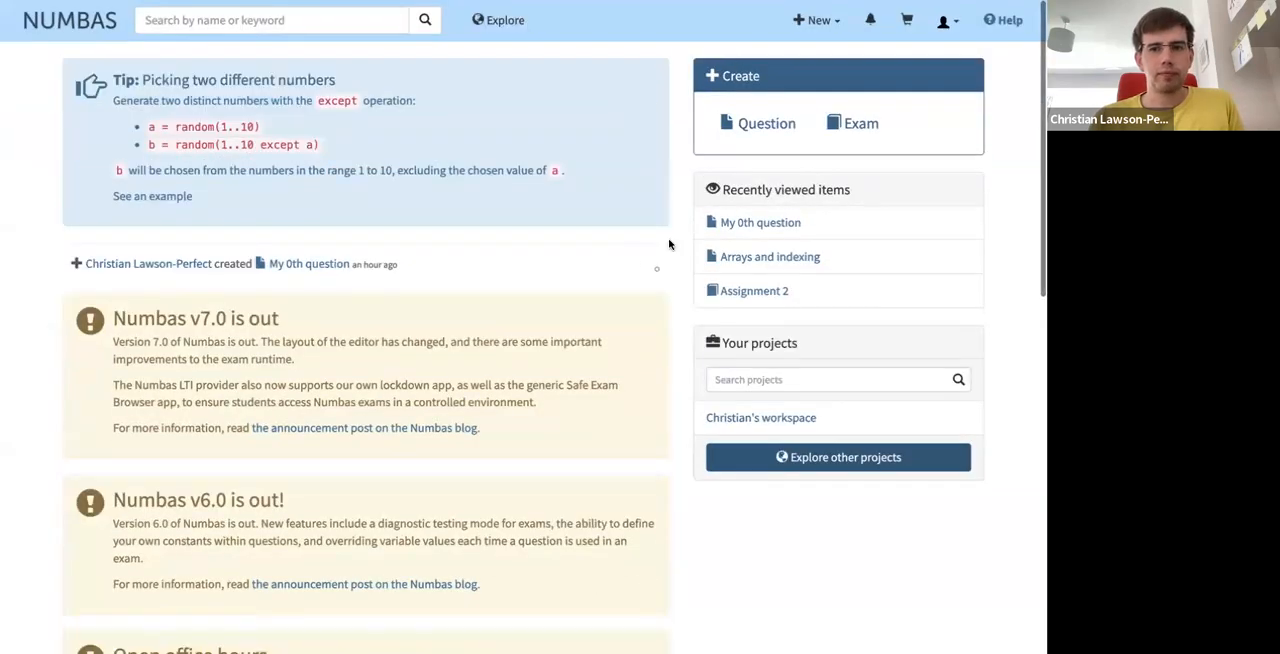
pyautogui.click(826, 24)
pyautogui.click(945, 58)
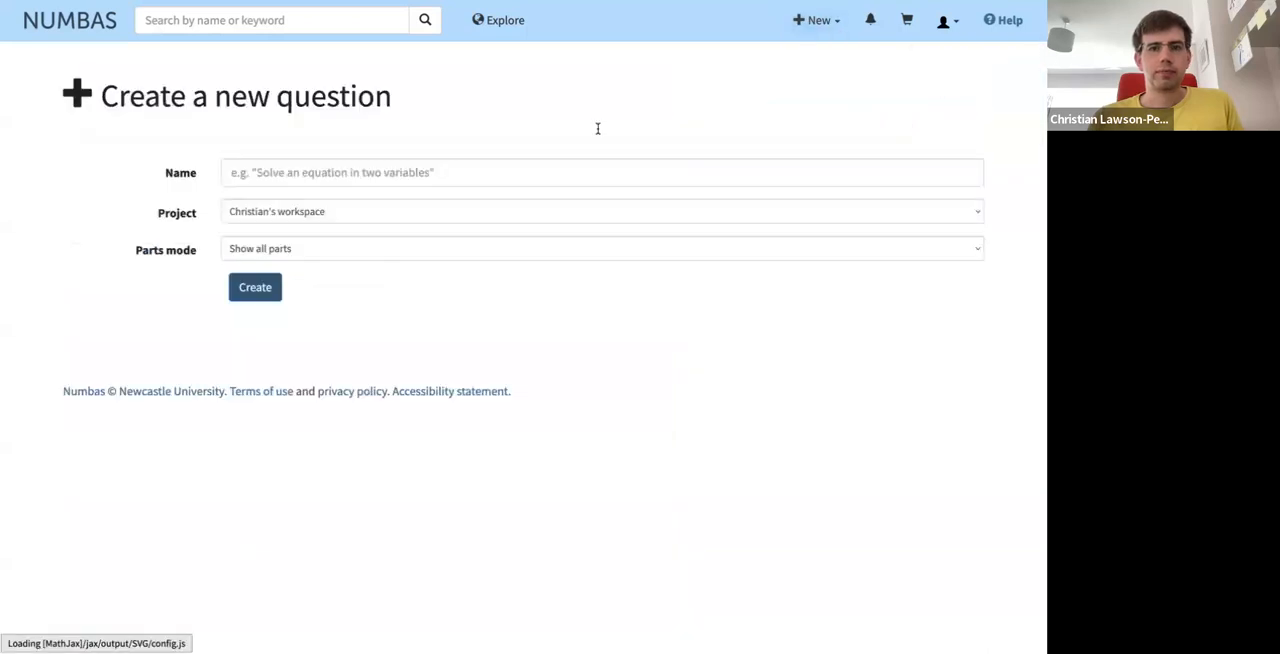
# - Name the new question "Calculate rate per week" and create it
pyautogui.click(447, 174)
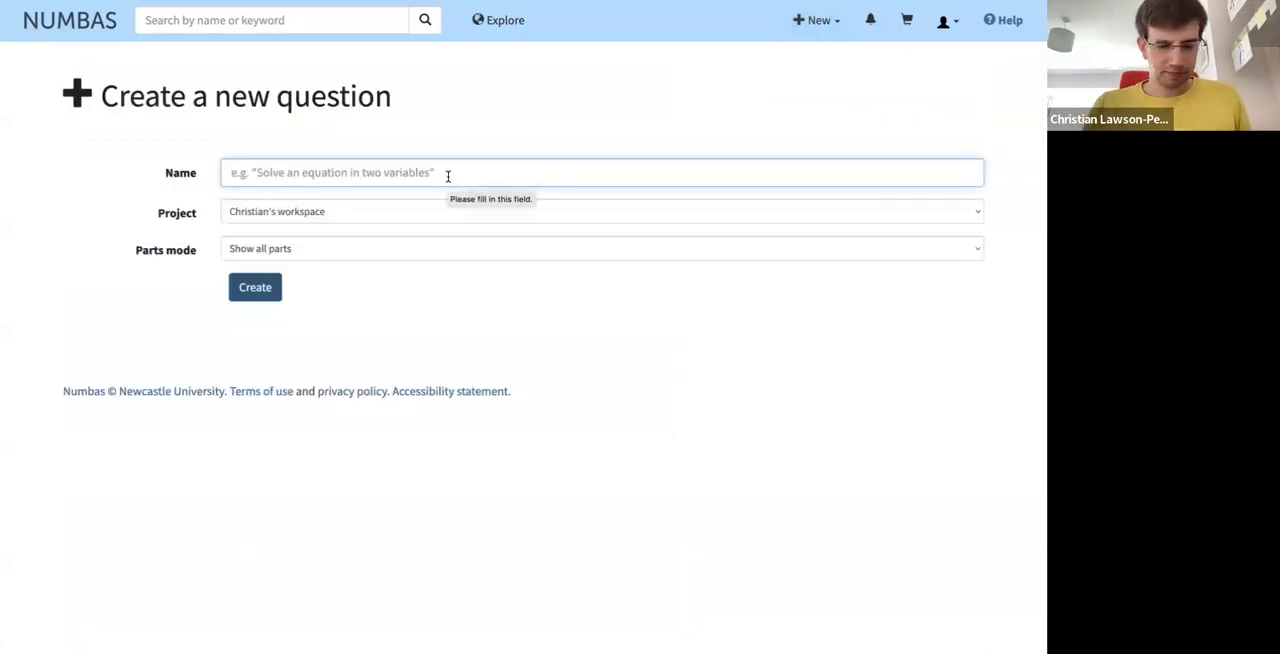
pyautogui.write('Appl')
pyautogui.press('BackSpace')
pyautogui.press('BackSpace')
pyautogui.press('BackSpace')
pyautogui.press('BackSpace')
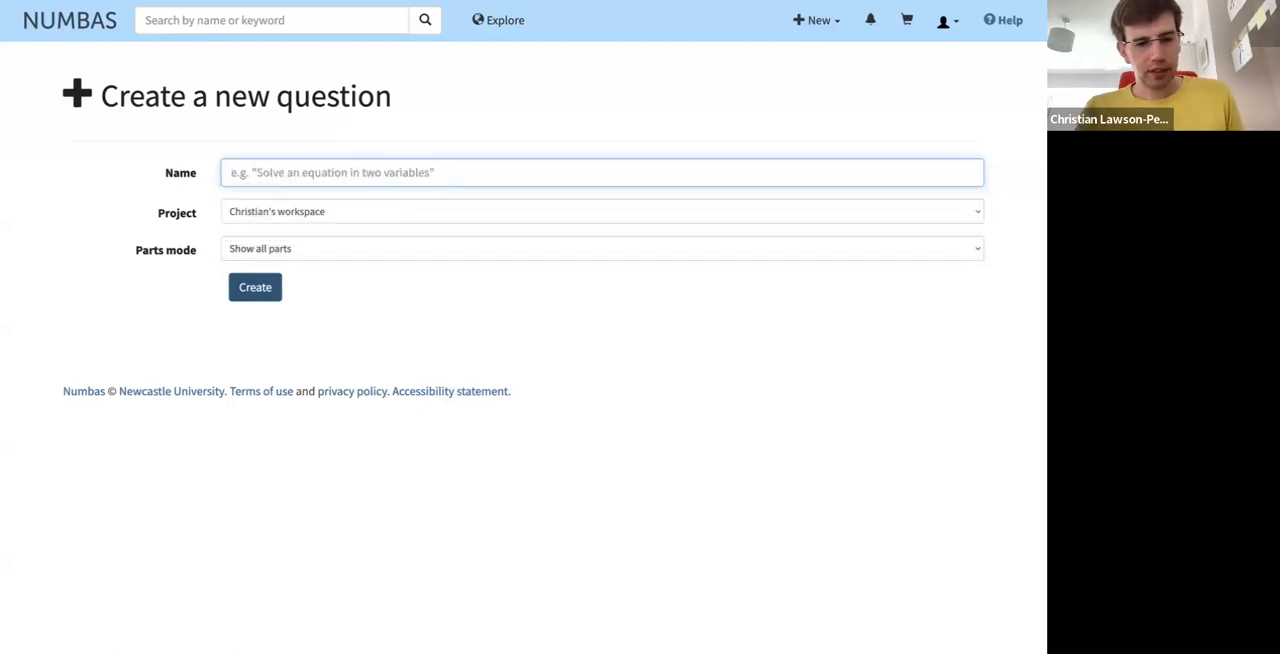
pyautogui.write('Rate per week')
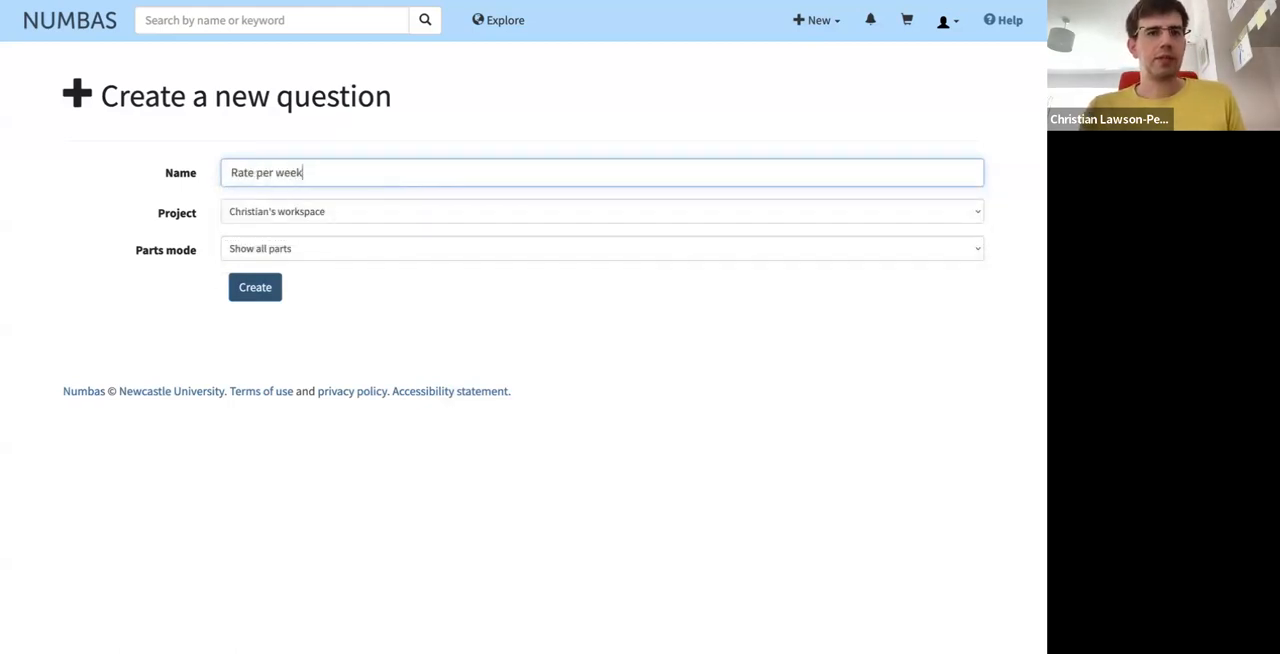
pyautogui.write('Calc')
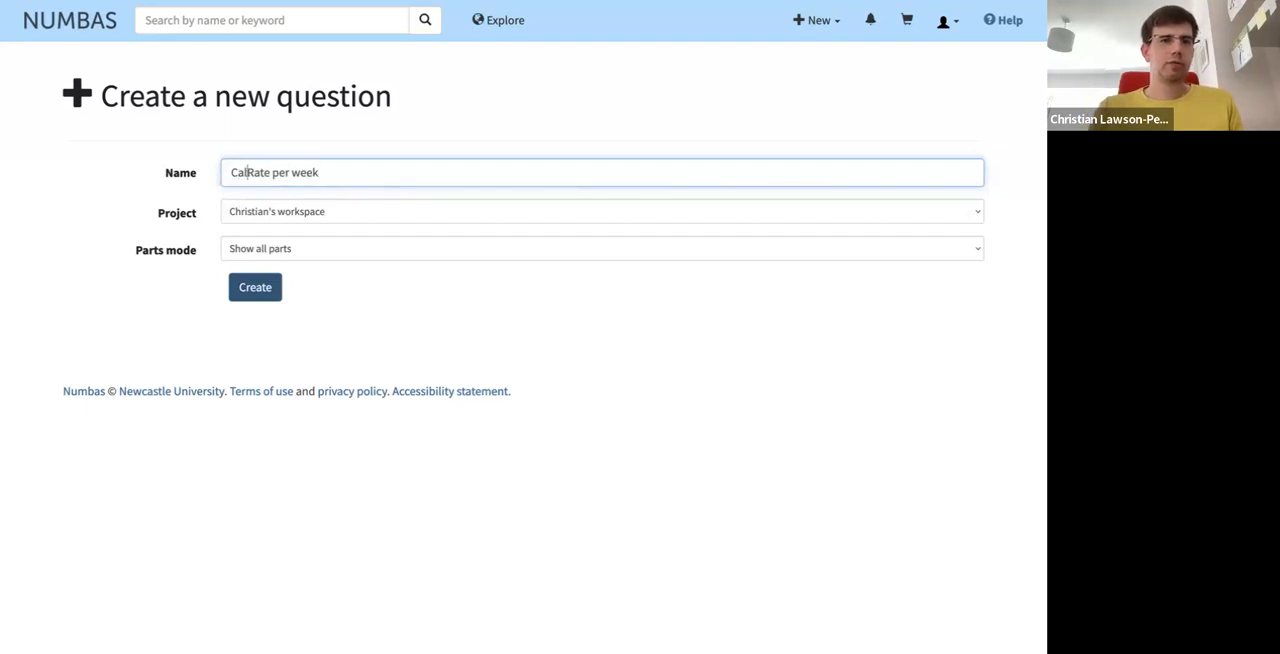
pyautogui.write('ulate')
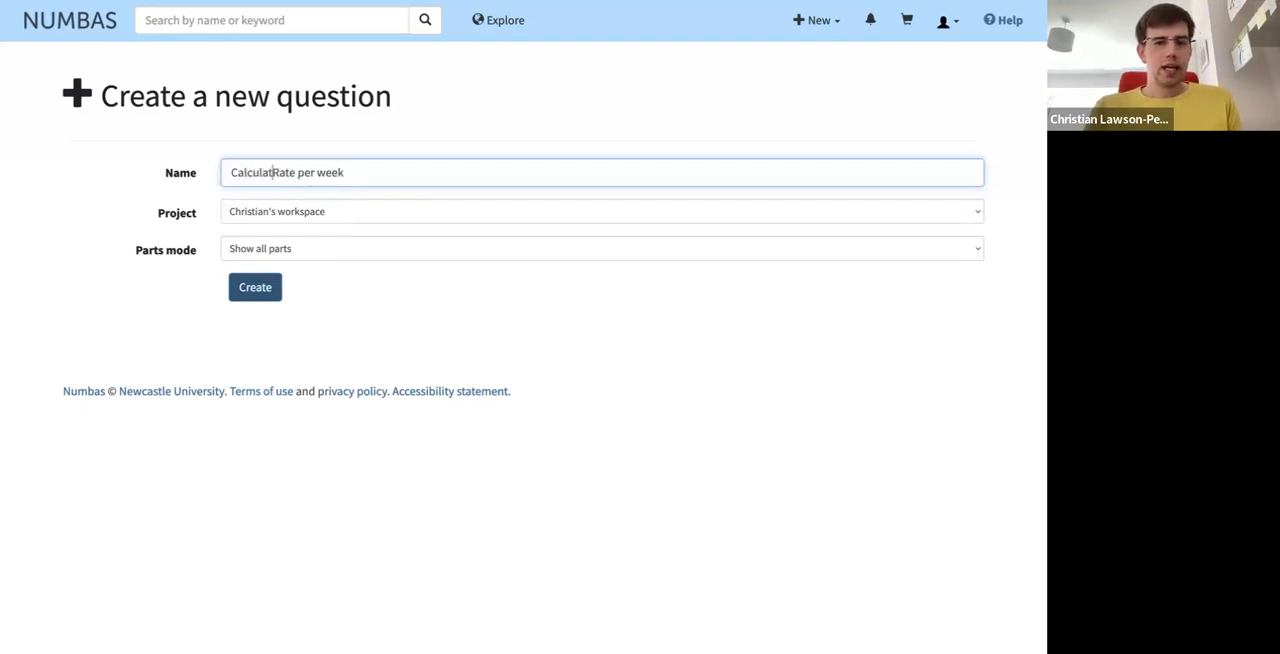
pyautogui.press('Delete')
pyautogui.write('r')
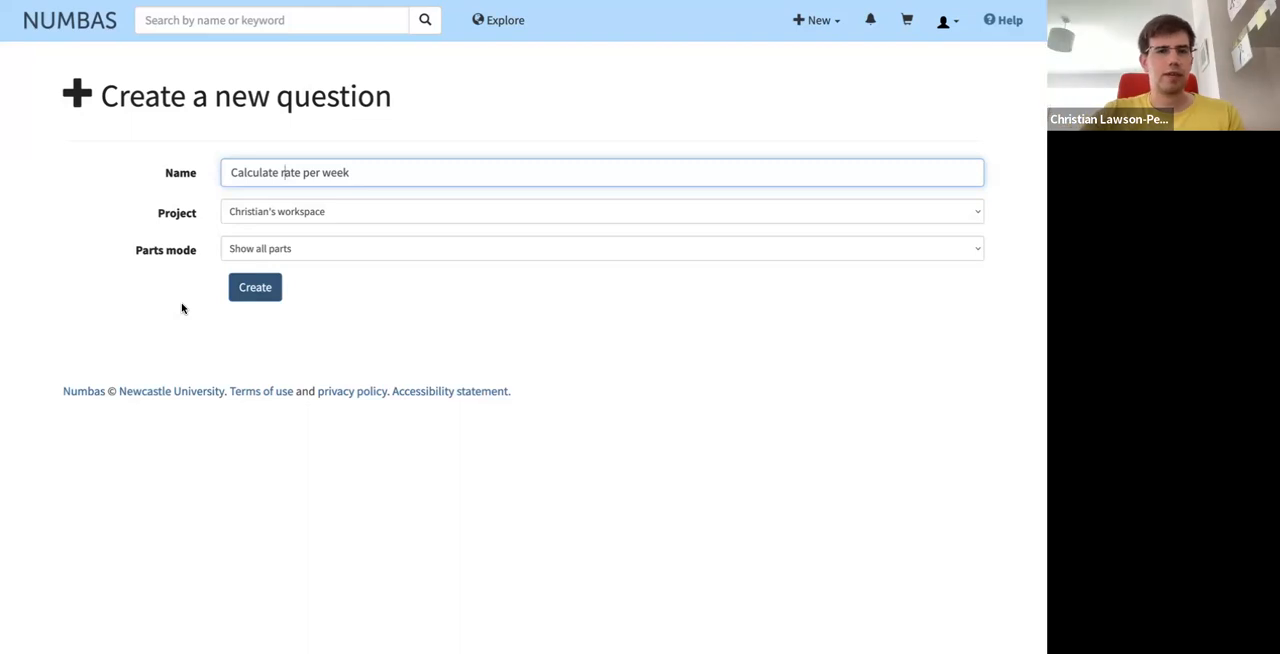
pyautogui.click(262, 288)
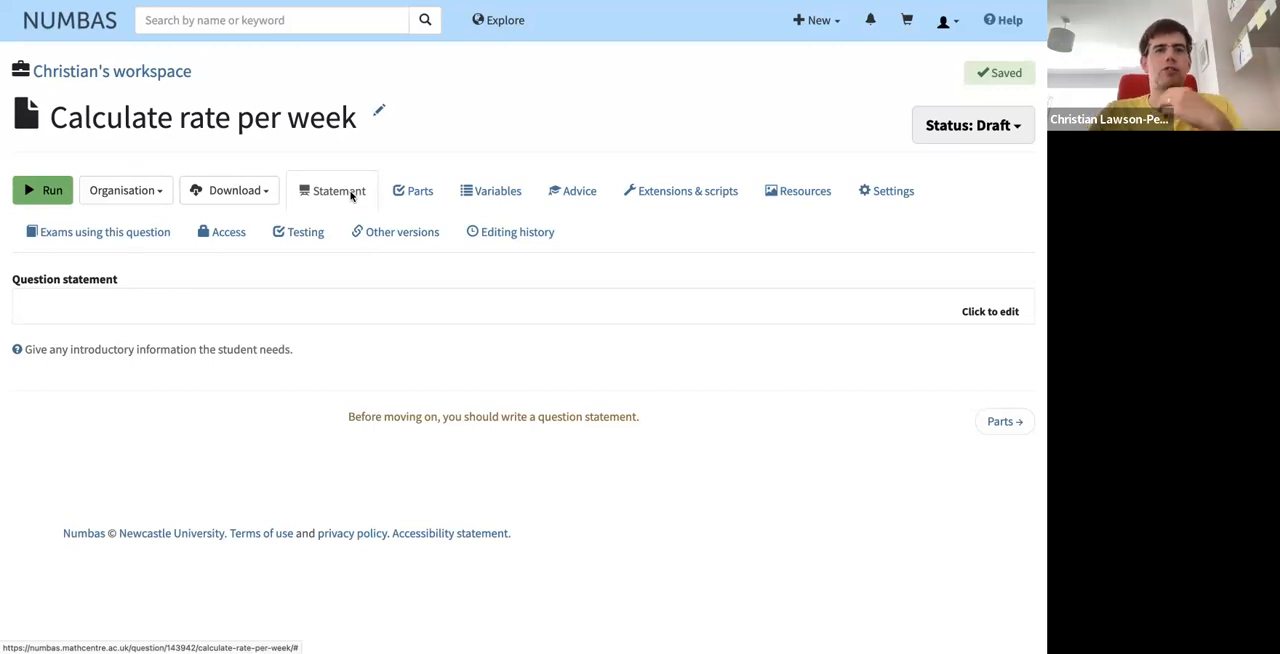
# - Examine the built-in and custom part types available for the question
pyautogui.click(432, 191)
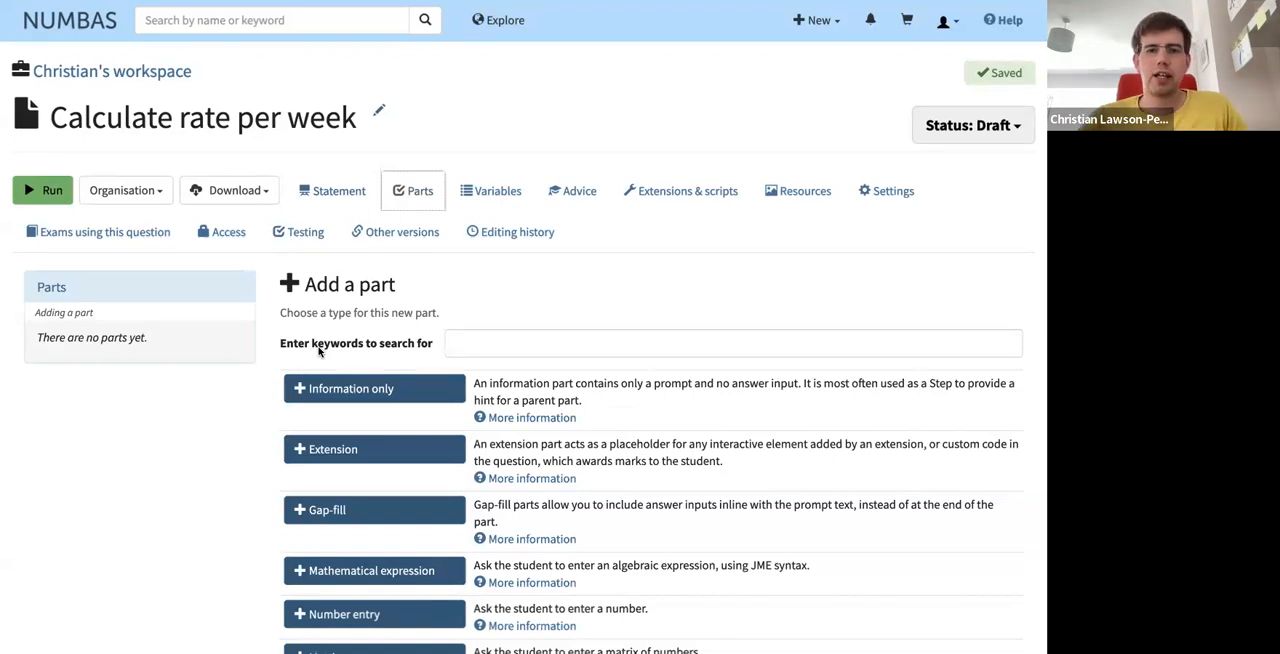
pyautogui.scroll(-2, 202, 548)
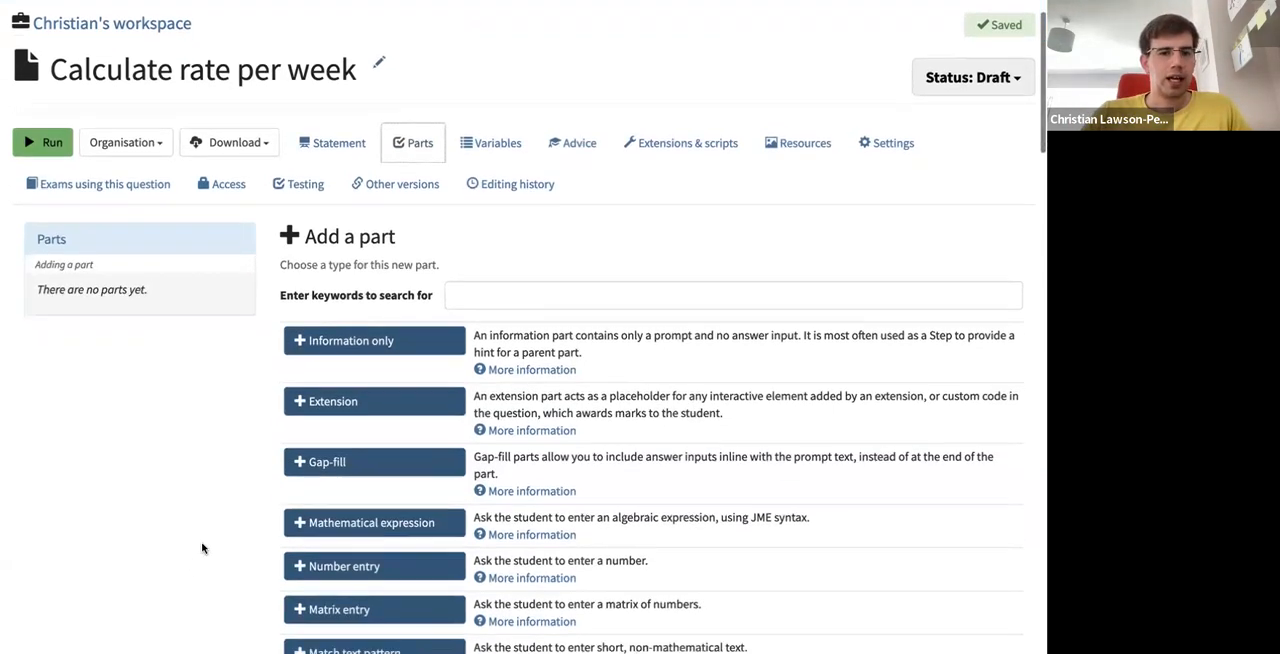
pyautogui.scroll(-2, 202, 548)
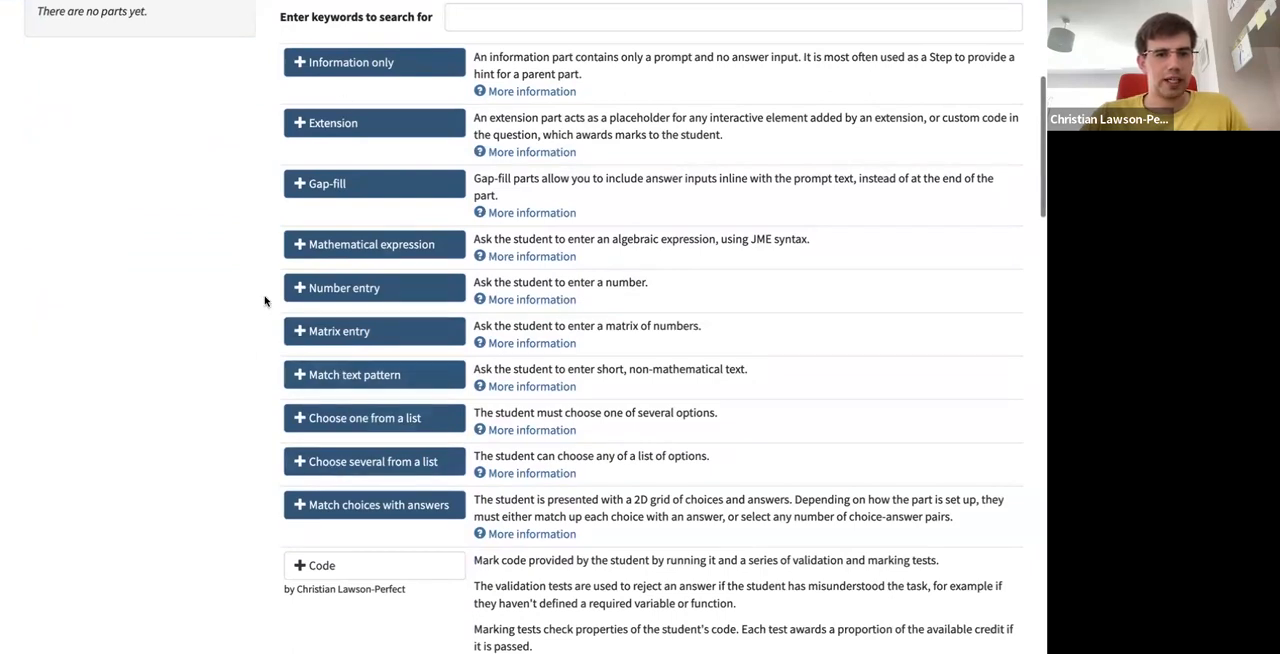
pyautogui.scroll(-1, 244, 468)
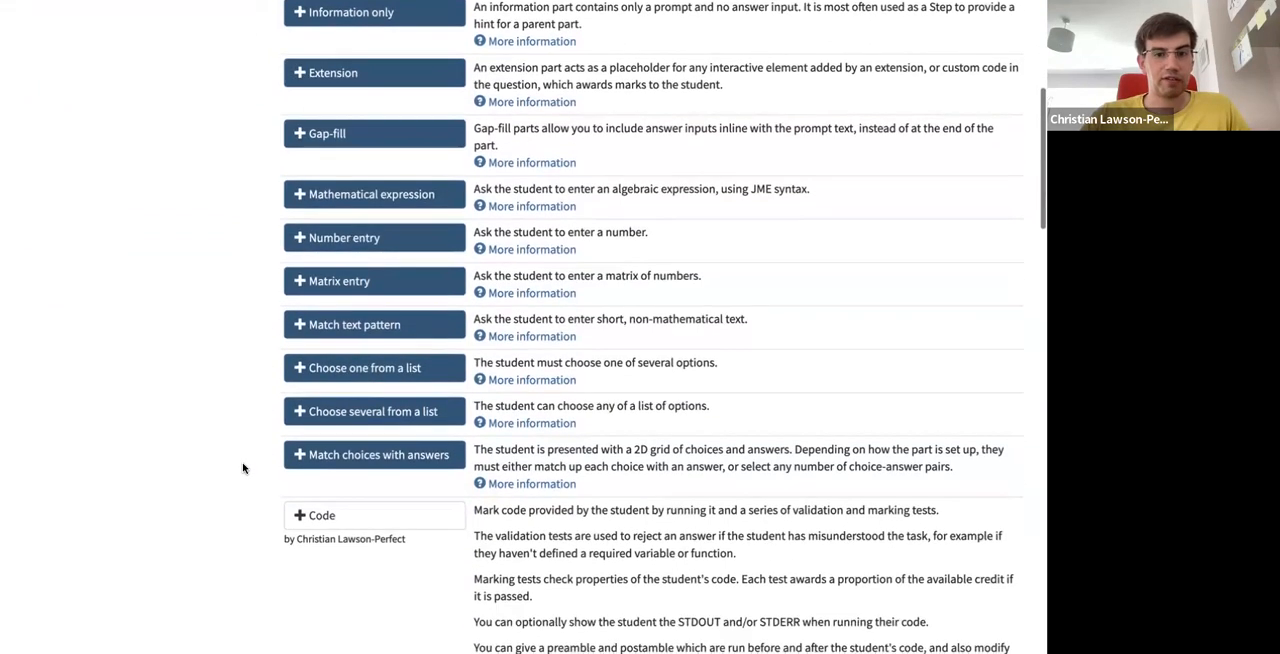
pyautogui.scroll(-5, 243, 468)
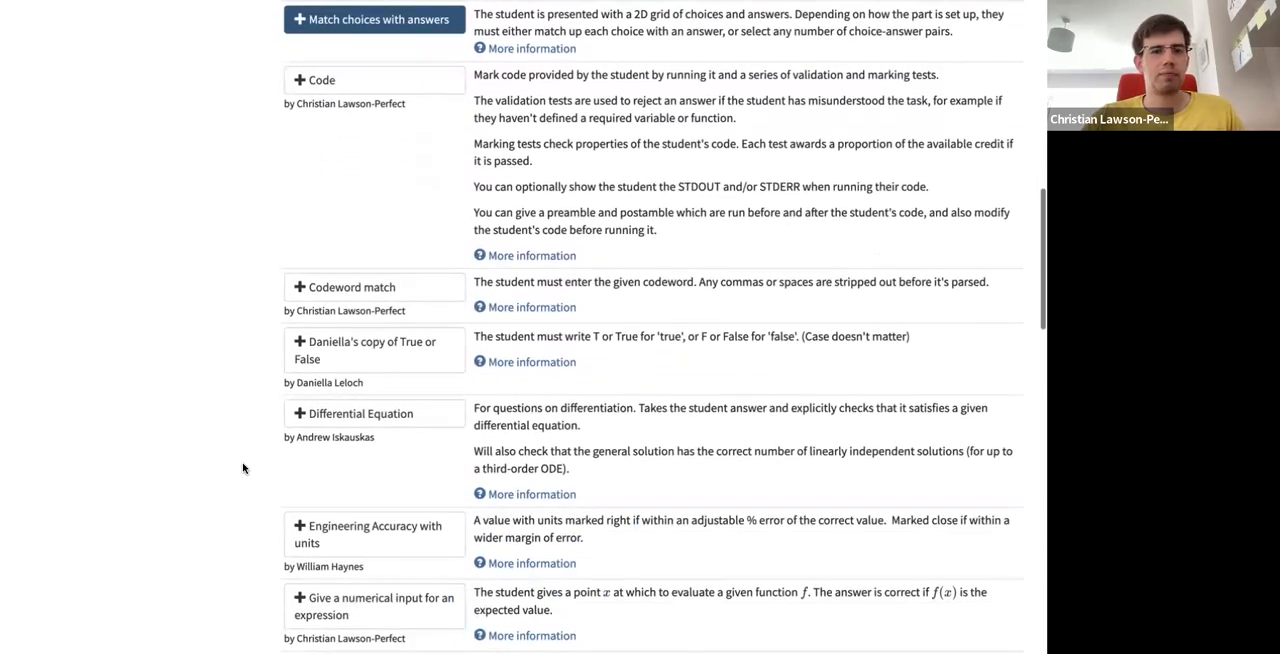
pyautogui.scroll(-1, 243, 468)
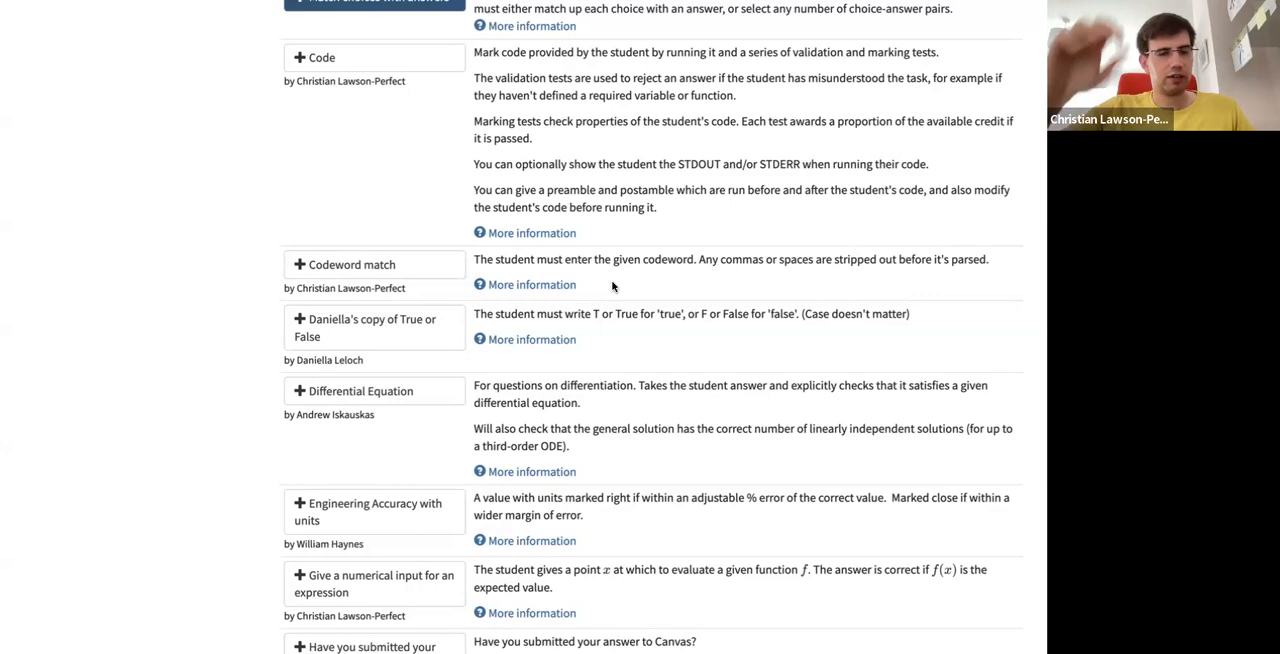
pyautogui.scroll(-3, 250, 405)
pyautogui.scroll(-3, 244, 429)
pyautogui.scroll(-6, 244, 429)
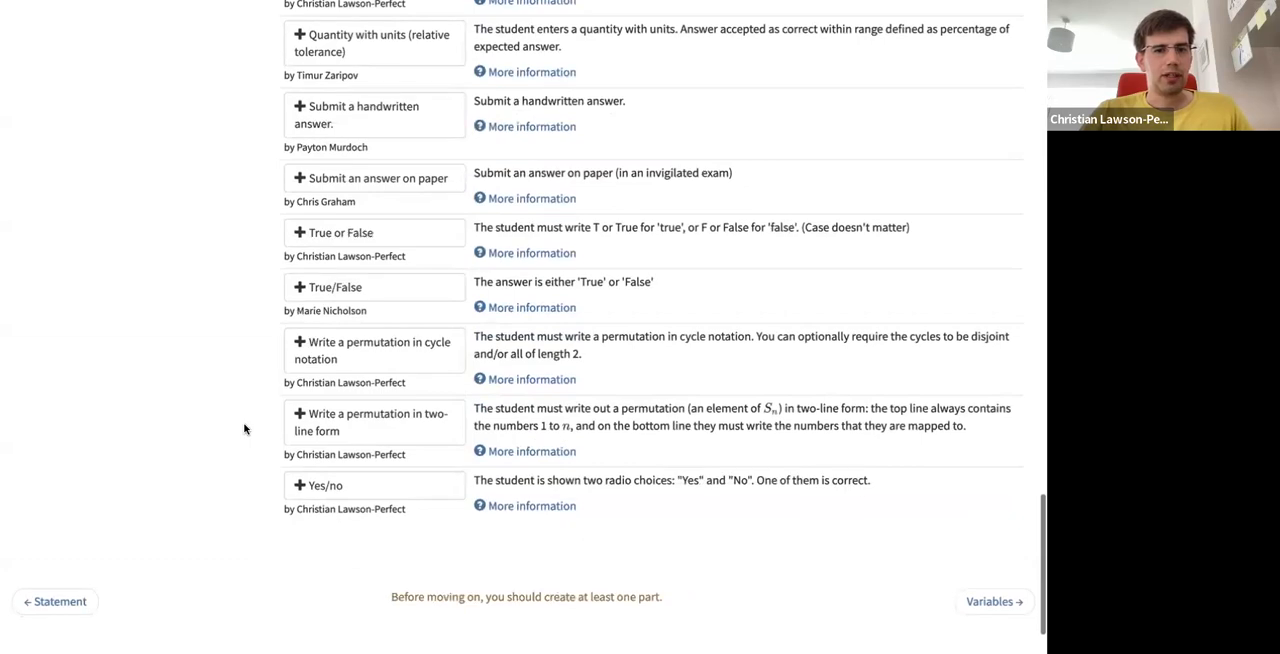
pyautogui.scroll(20, 244, 429)
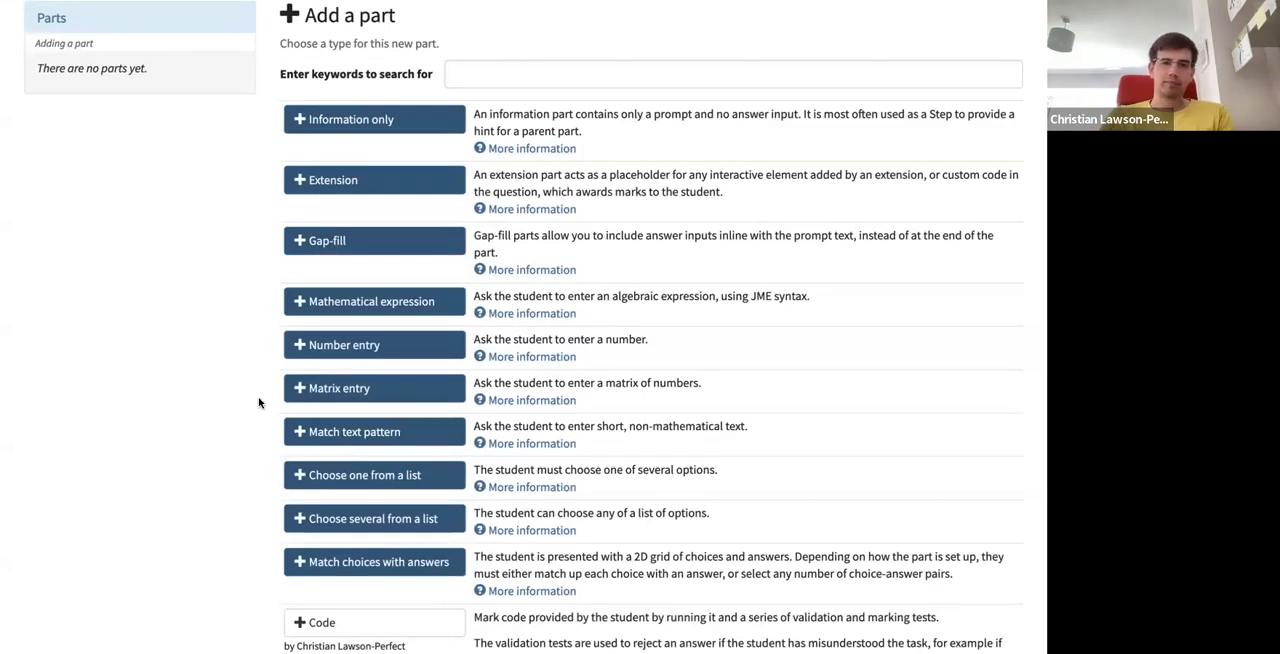
# - Add a Number entry part to the question, and view the question's variables and advice sections
pyautogui.click(345, 346)
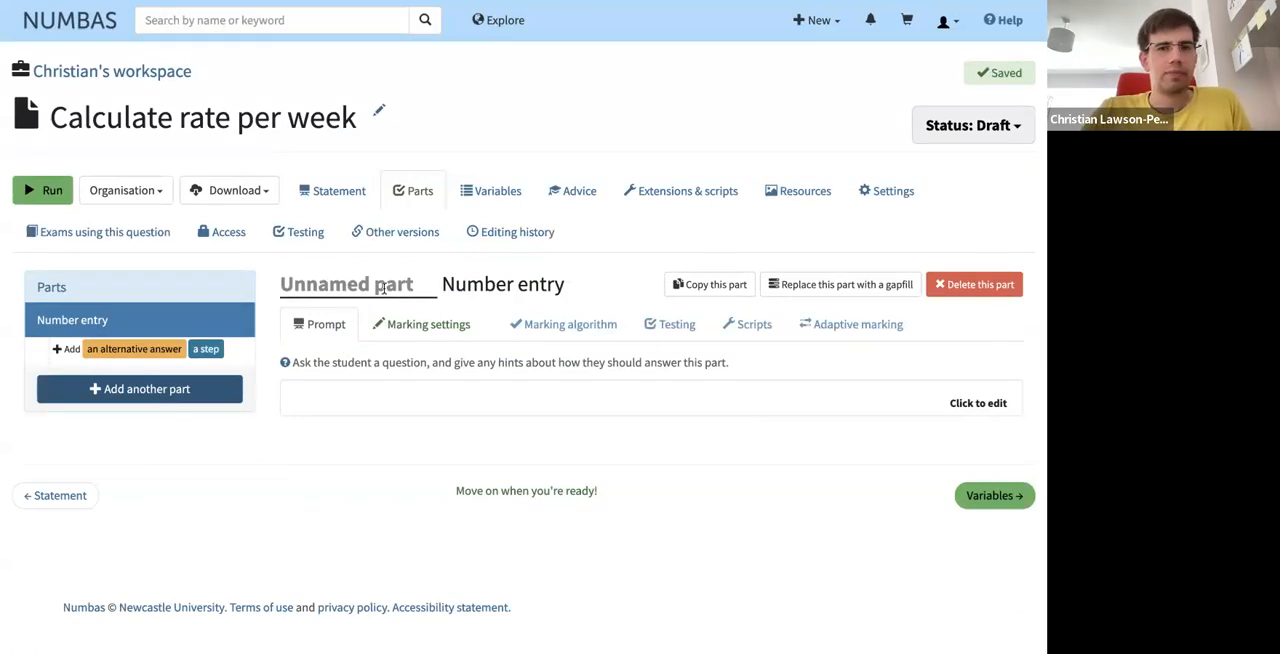
pyautogui.click(484, 195)
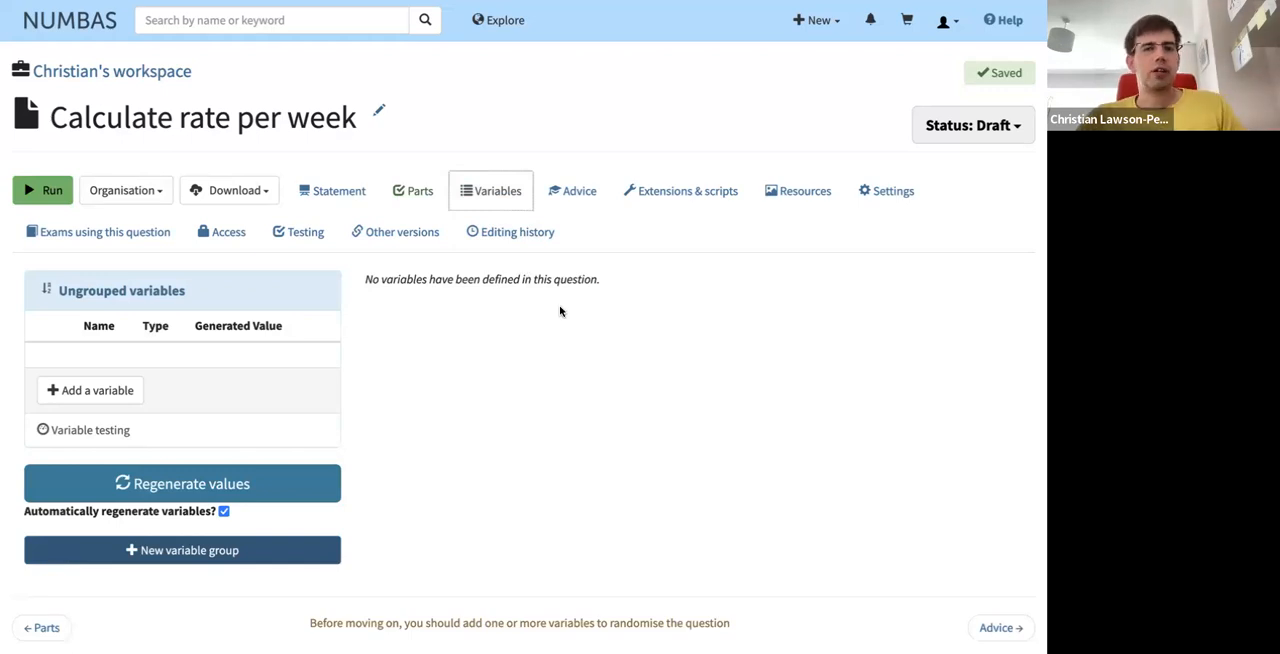
pyautogui.click(573, 192)
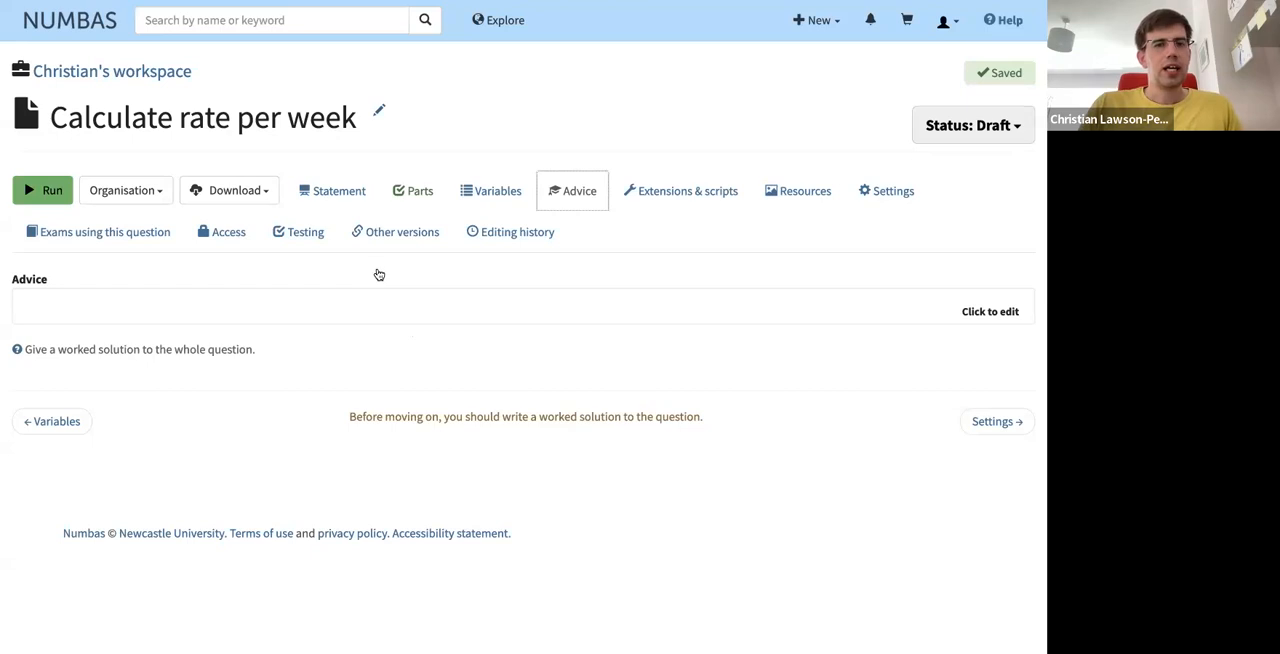
# - Write a question statement saying that the tutorial's example person eats 7 apples per day
pyautogui.click(345, 199)
pyautogui.click(166, 314)
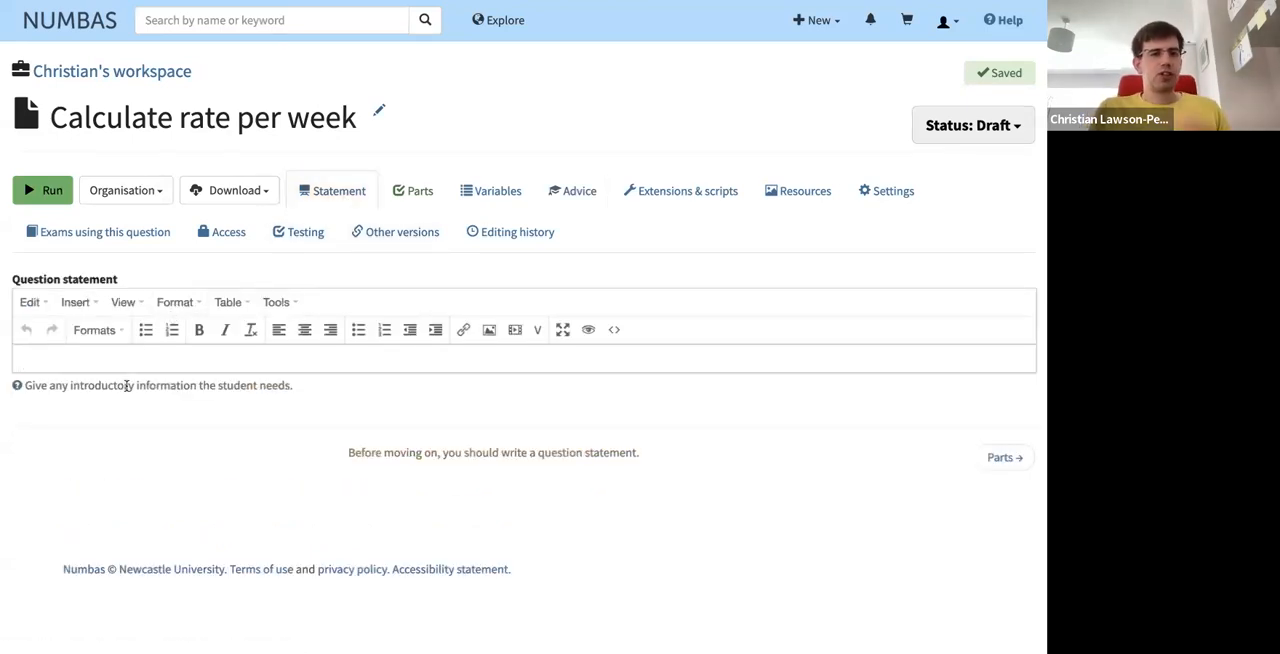
pyautogui.write('Chris eats ')
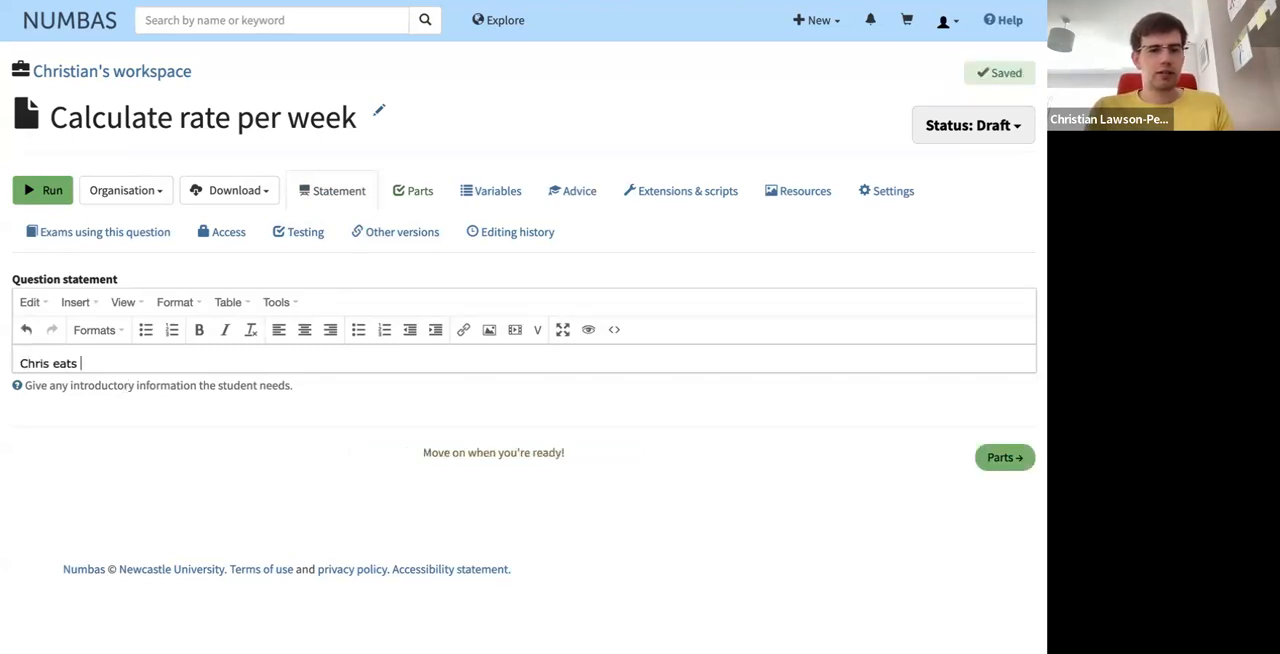
pyautogui.write('7 apples per day.')
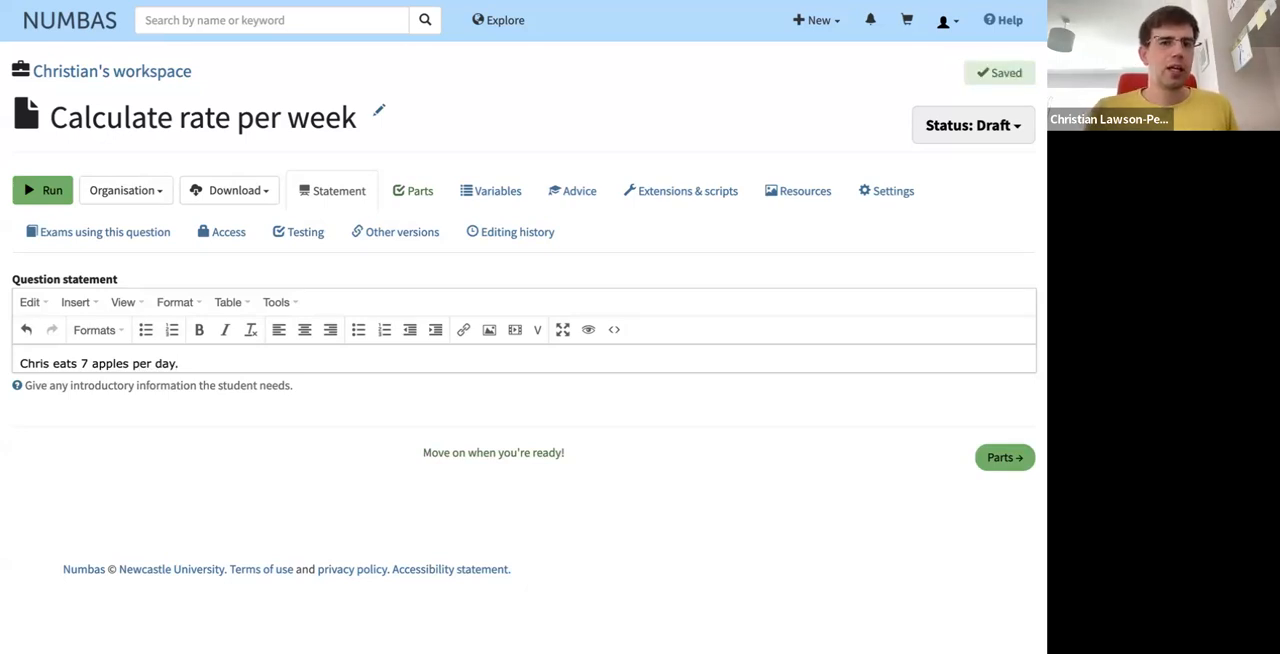
# - Write the Number entry part's prompt, asking how many apples the tutorial's example person eats per week
pyautogui.click(422, 196)
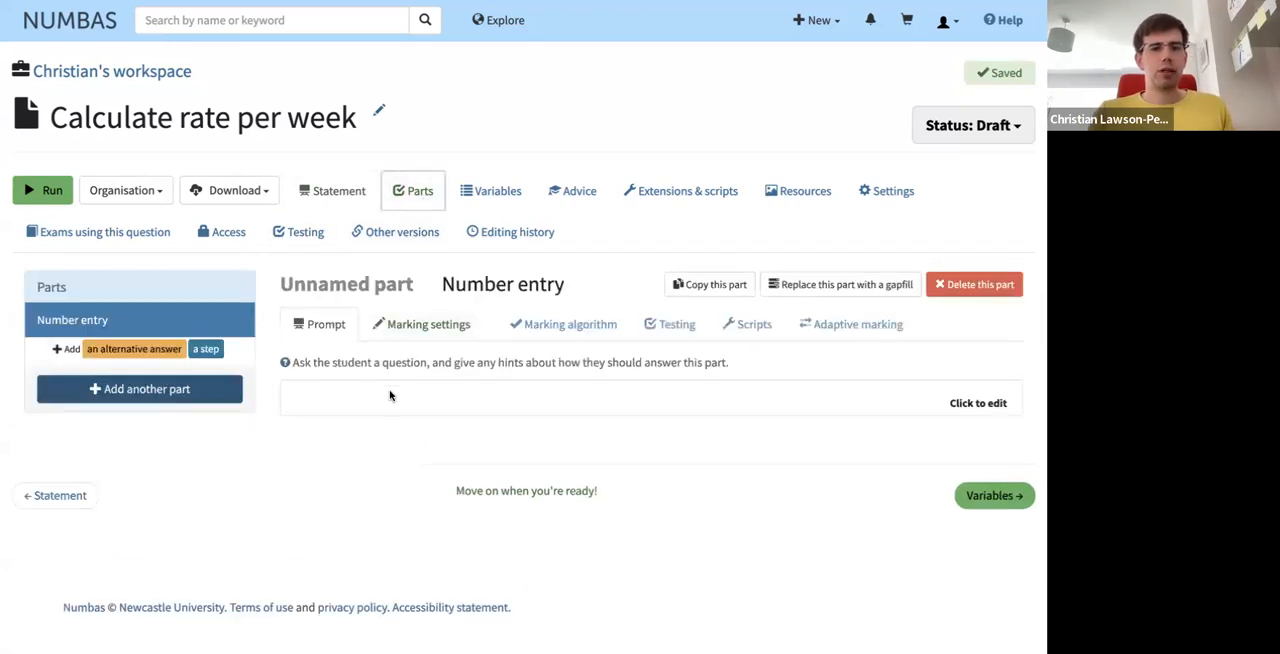
pyautogui.click(390, 395)
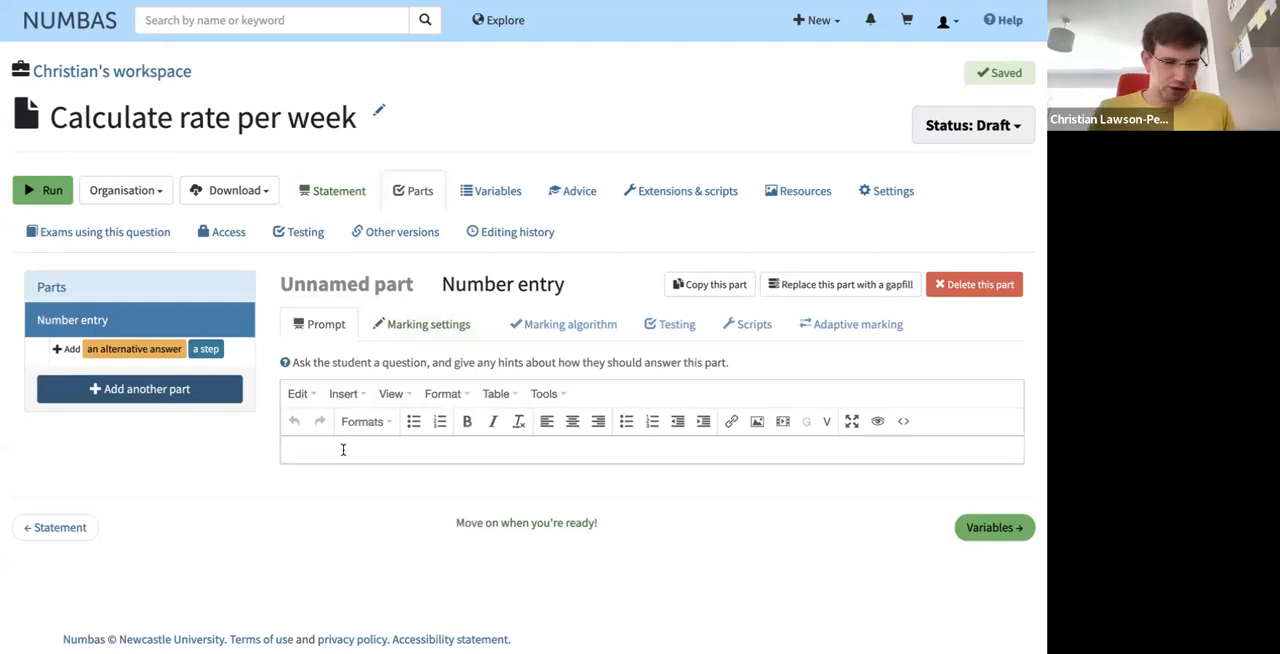
pyautogui.write('How')
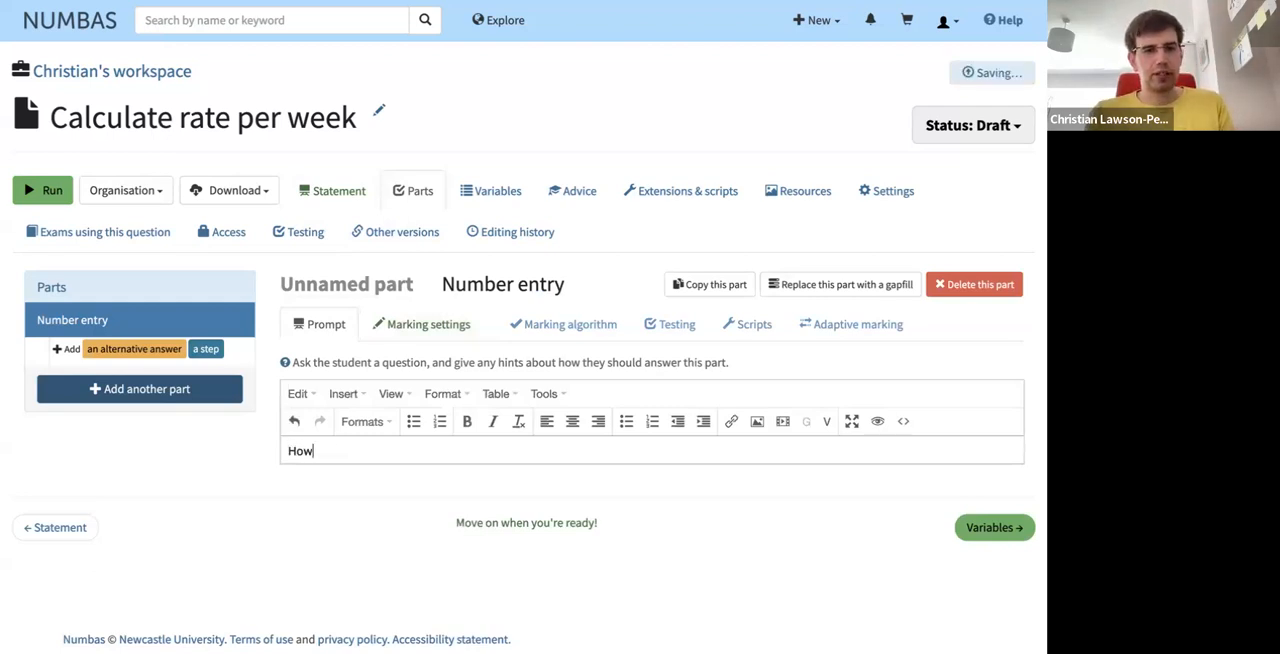
pyautogui.write(' many apples does Ch')
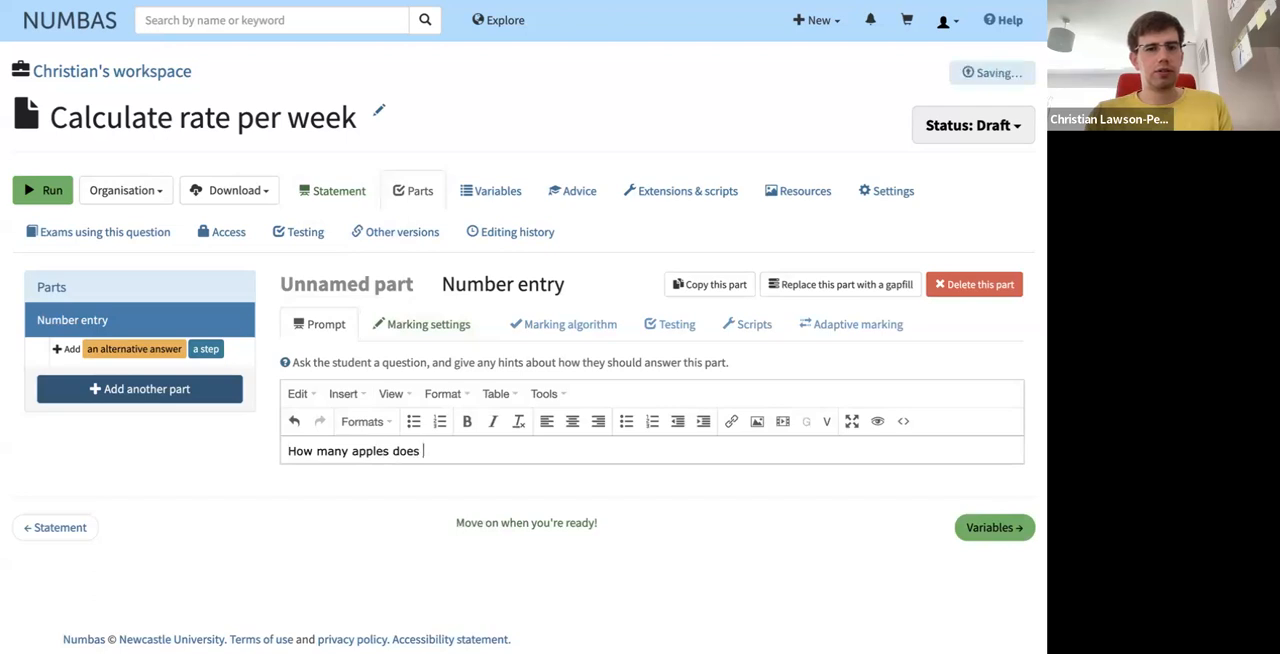
pyautogui.press('BackSpace')
pyautogui.press('BackSpace')
pyautogui.write('hris')
pyautogui.press('BackSpace')
pyautogui.press('BackSpace')
pyautogui.press('BackSpace')
pyautogui.press('BackSpace')
pyautogui.write('Chirs')
pyautogui.write(' e')
pyautogui.press('BackSpace')
pyautogui.press('BackSpace')
pyautogui.press('BackSpace')
pyautogui.press('BackSpace')
pyautogui.press('BackSpace')
pyautogui.write('ris eat p')
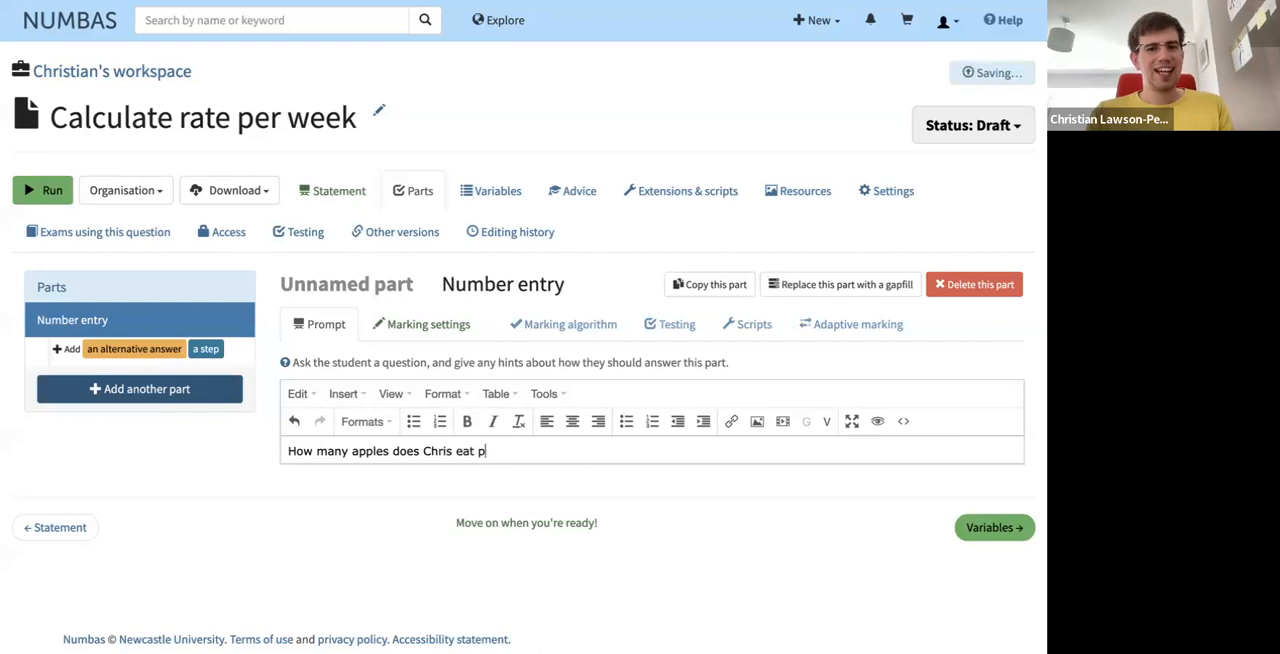
pyautogui.write('er week?')
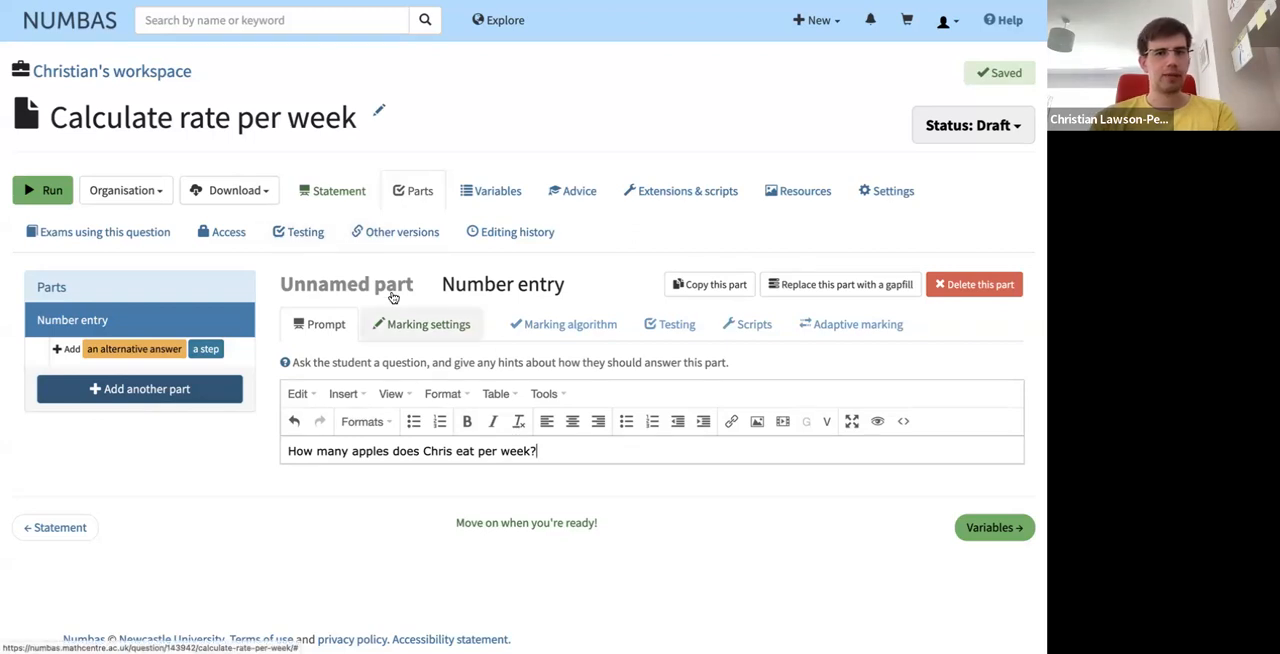
# - Set both the minimum and maximum accepted values of the Number entry part to 49
pyautogui.click(402, 326)
pyautogui.click(560, 405)
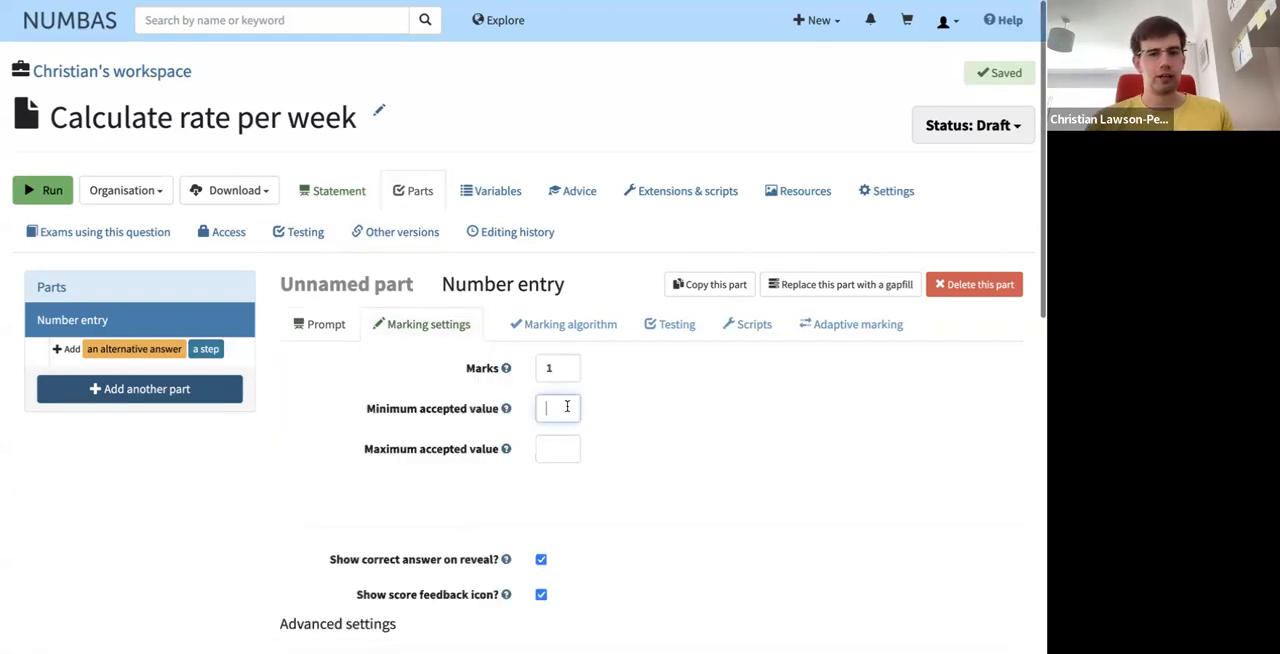
pyautogui.write('49')
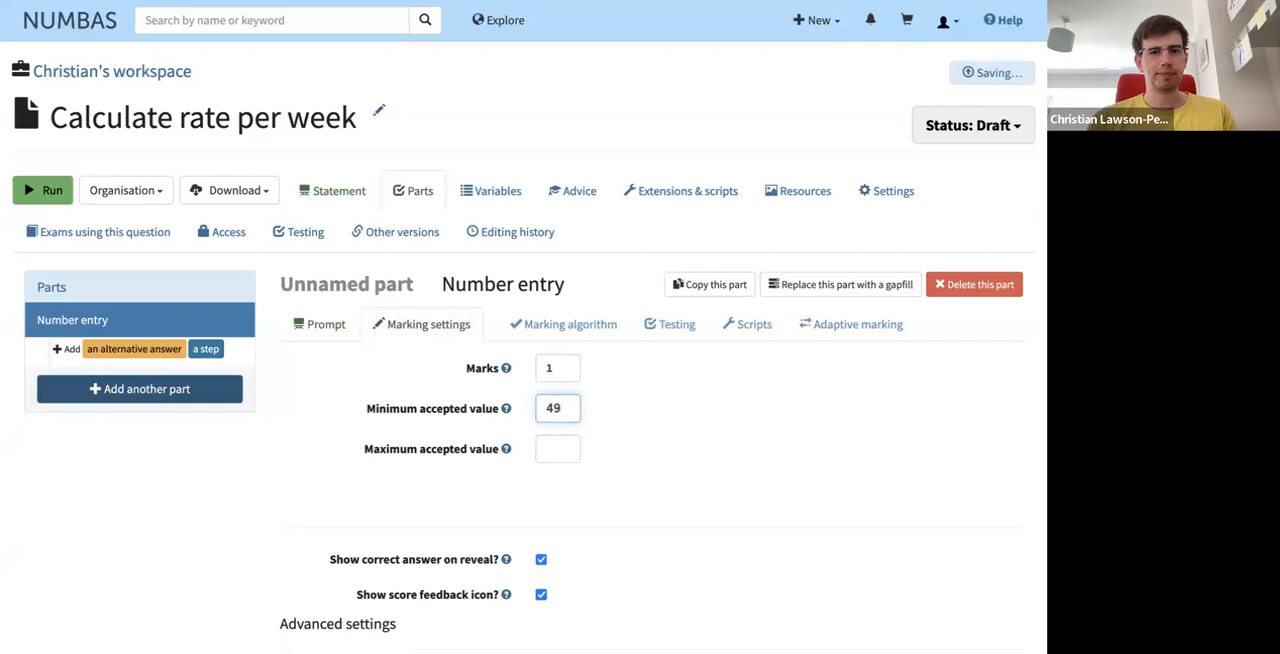
pyautogui.click(565, 449)
pyautogui.write('49')
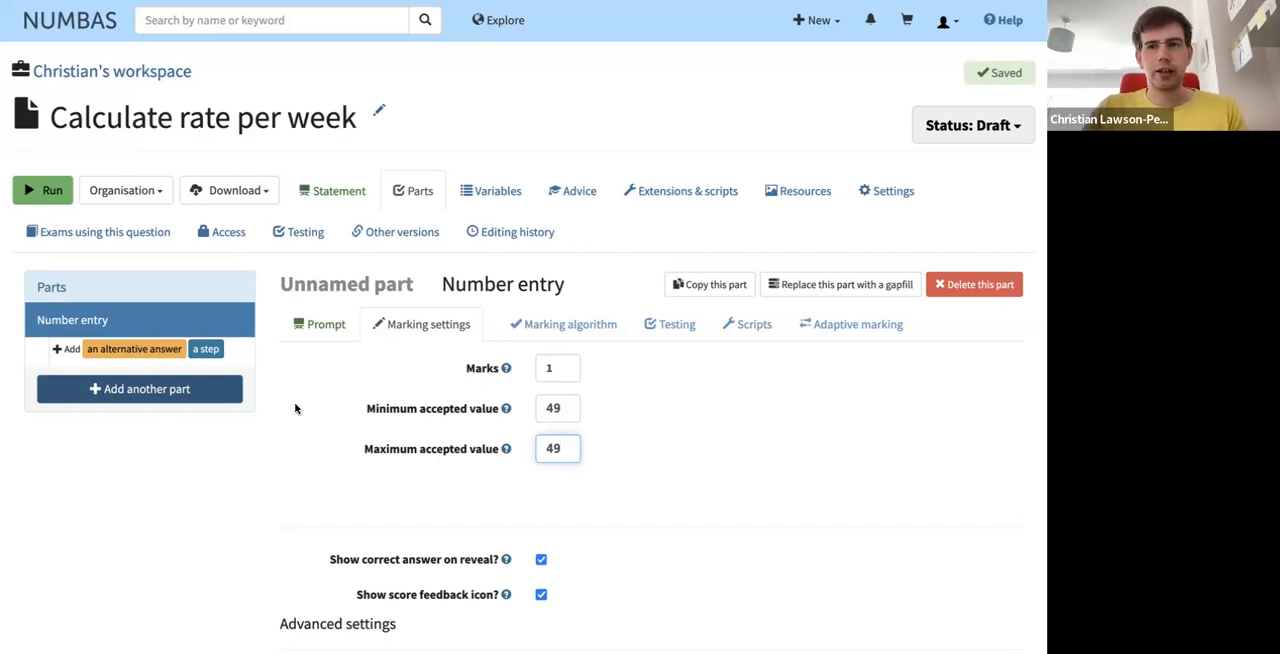
# - Run the question as a student would and submit 49 as the answer
pyautogui.click(50, 190)
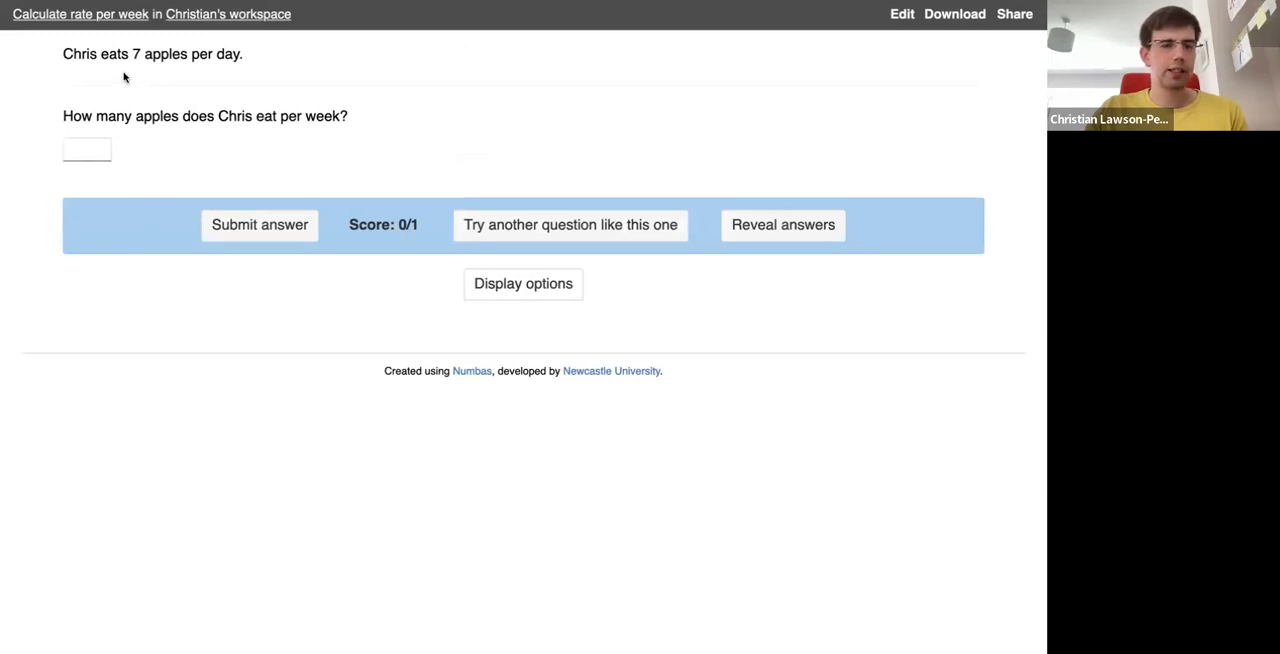
pyautogui.click(87, 149)
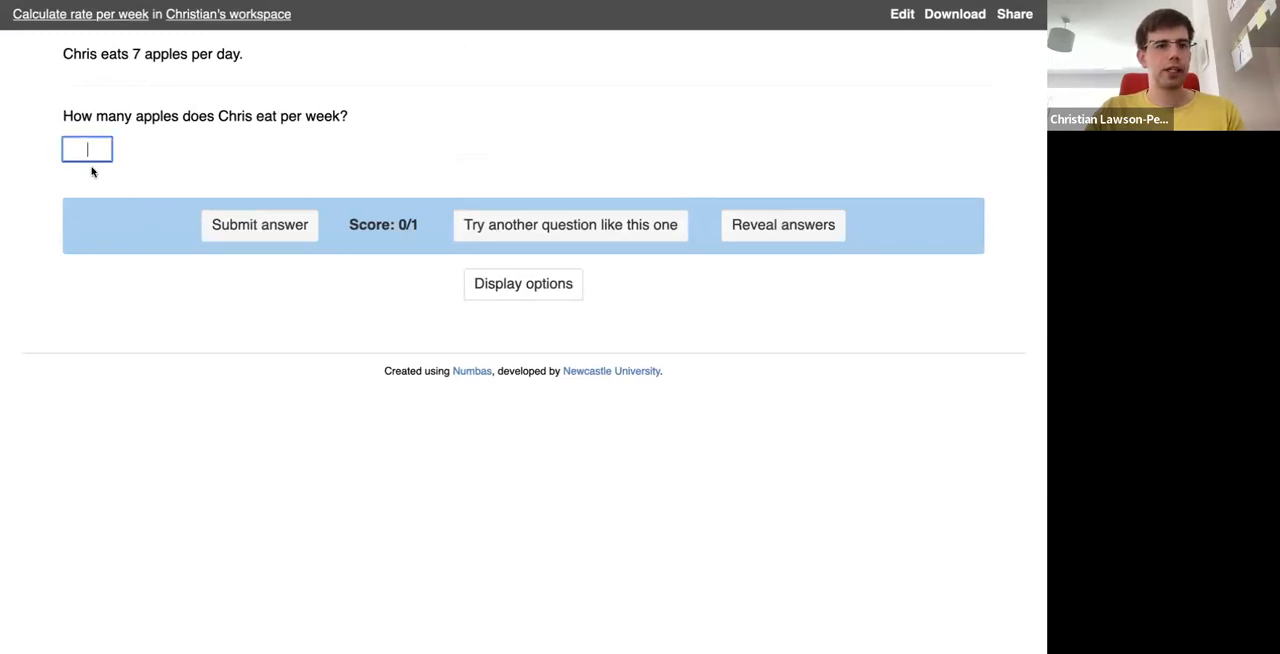
pyautogui.write('49')
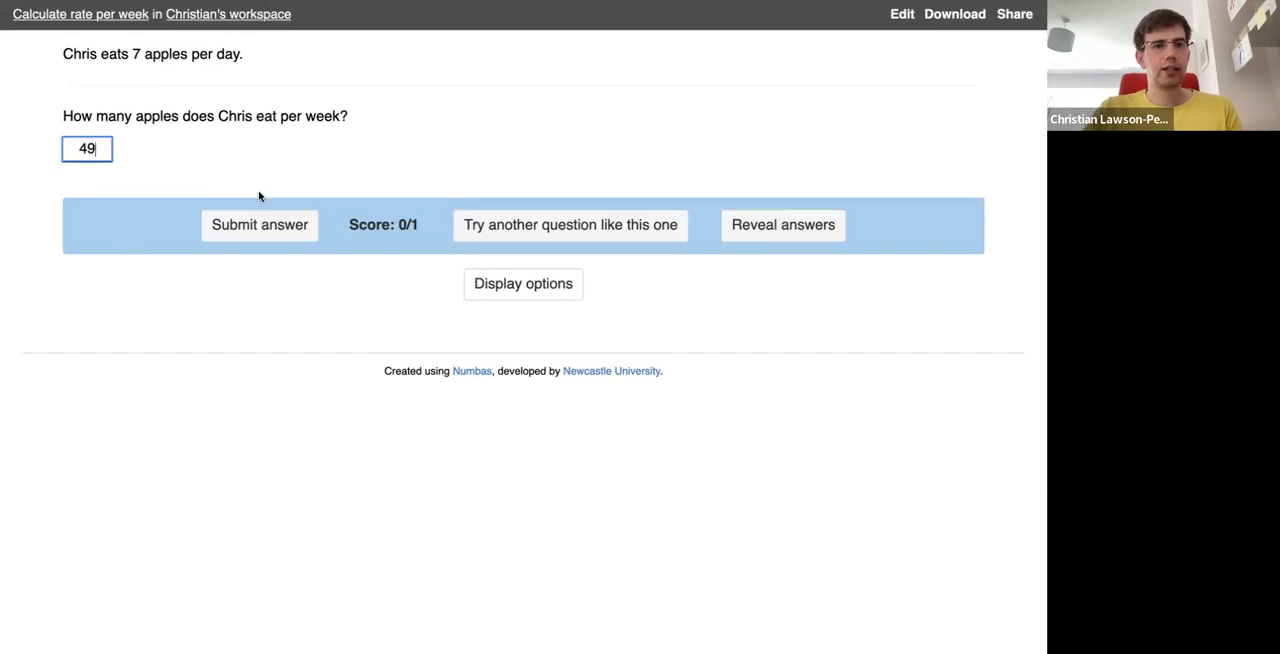
pyautogui.click(260, 222)
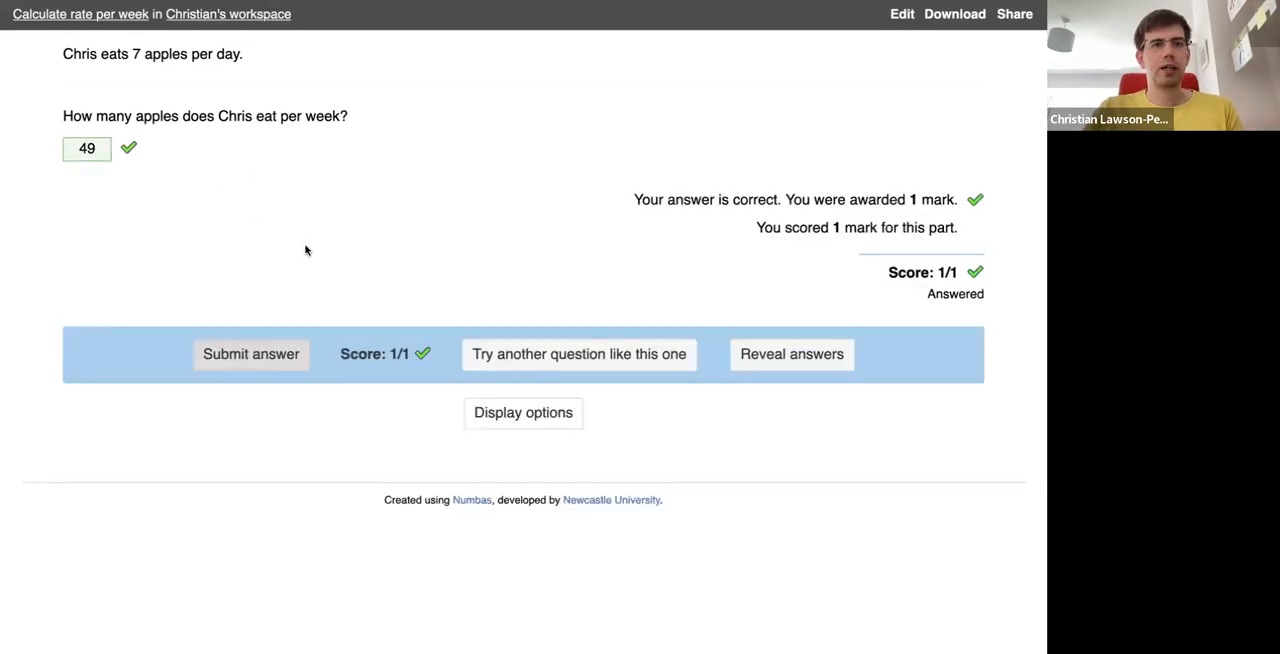
# - Submit the wrong answer 40 in the question preview, review the feedback and close the preview
pyautogui.click(105, 151)
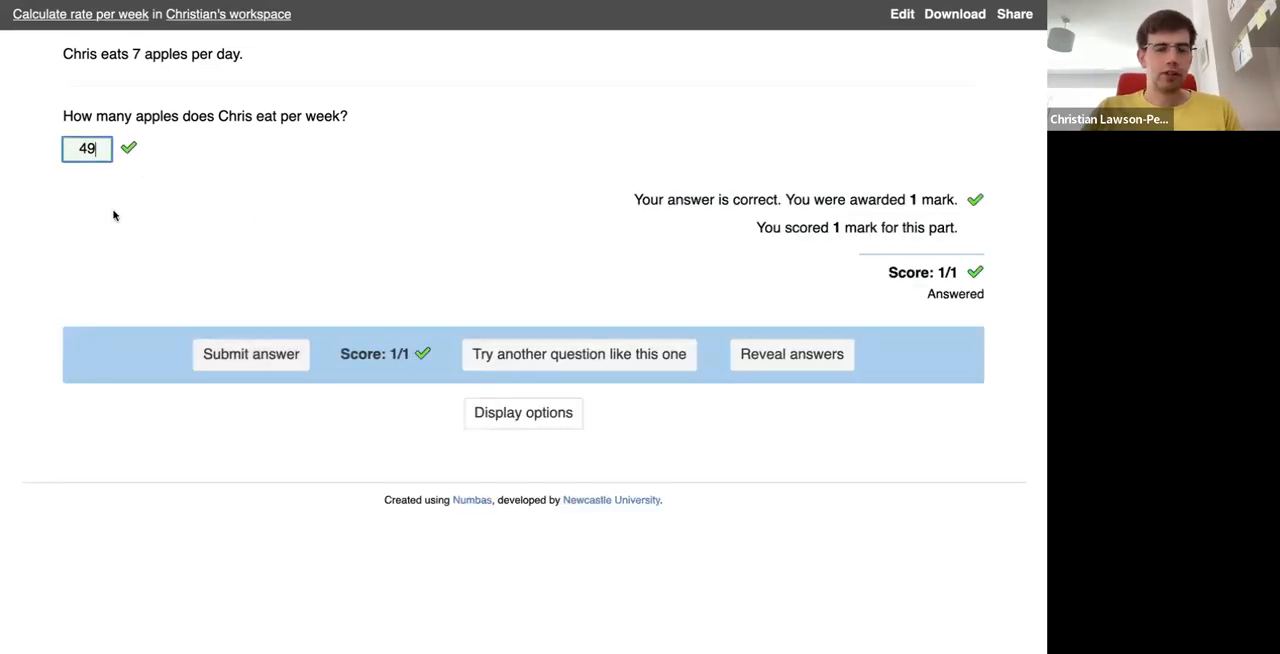
pyautogui.press('BackSpace')
pyautogui.write('0')
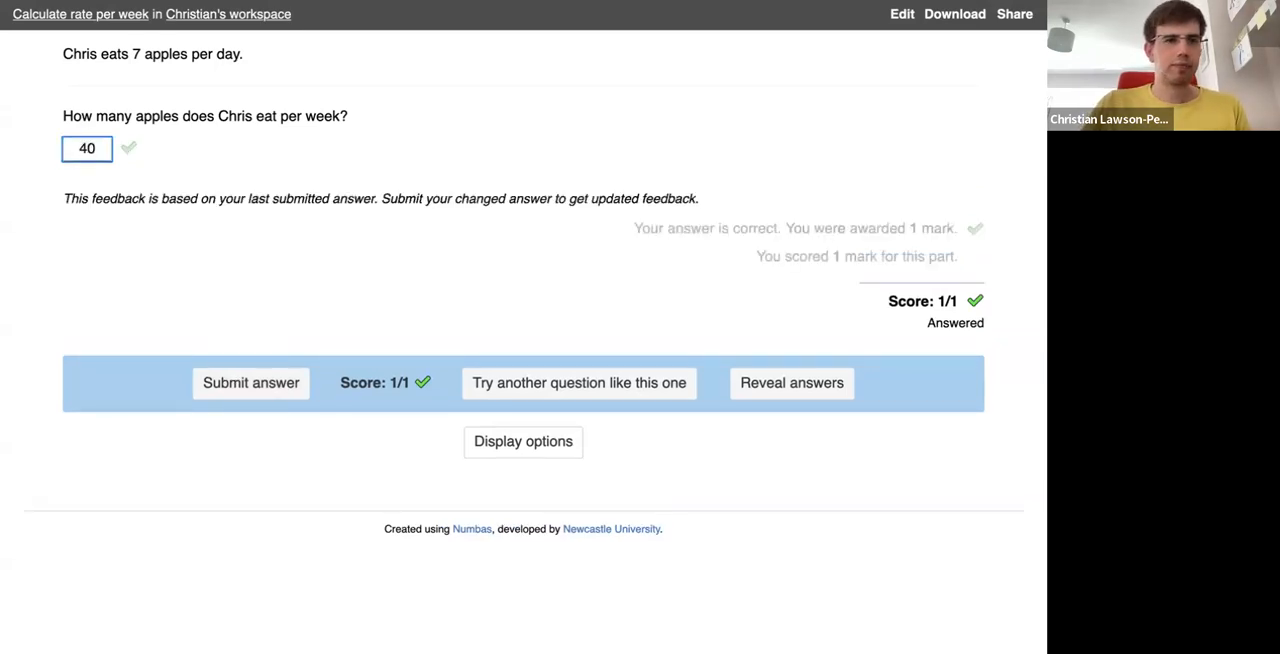
pyautogui.click(241, 383)
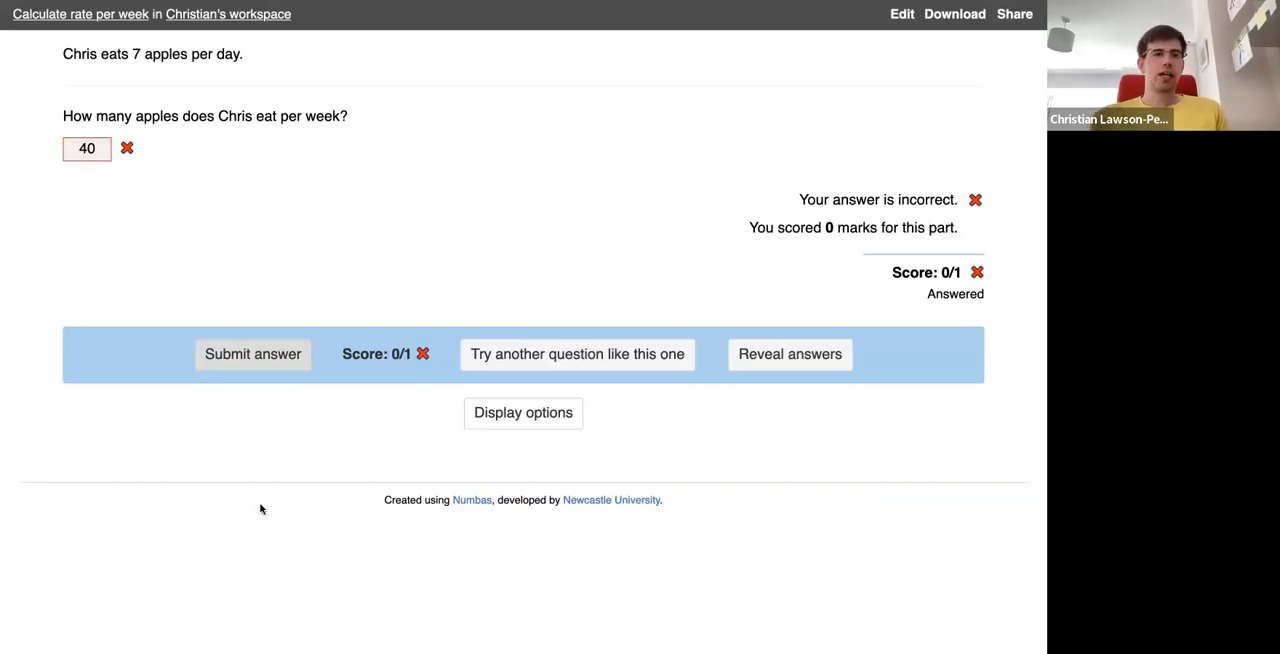
pyautogui.moveTo(131, 56); pyautogui.dragTo(142, 60)
pyautogui.click(152, 79)
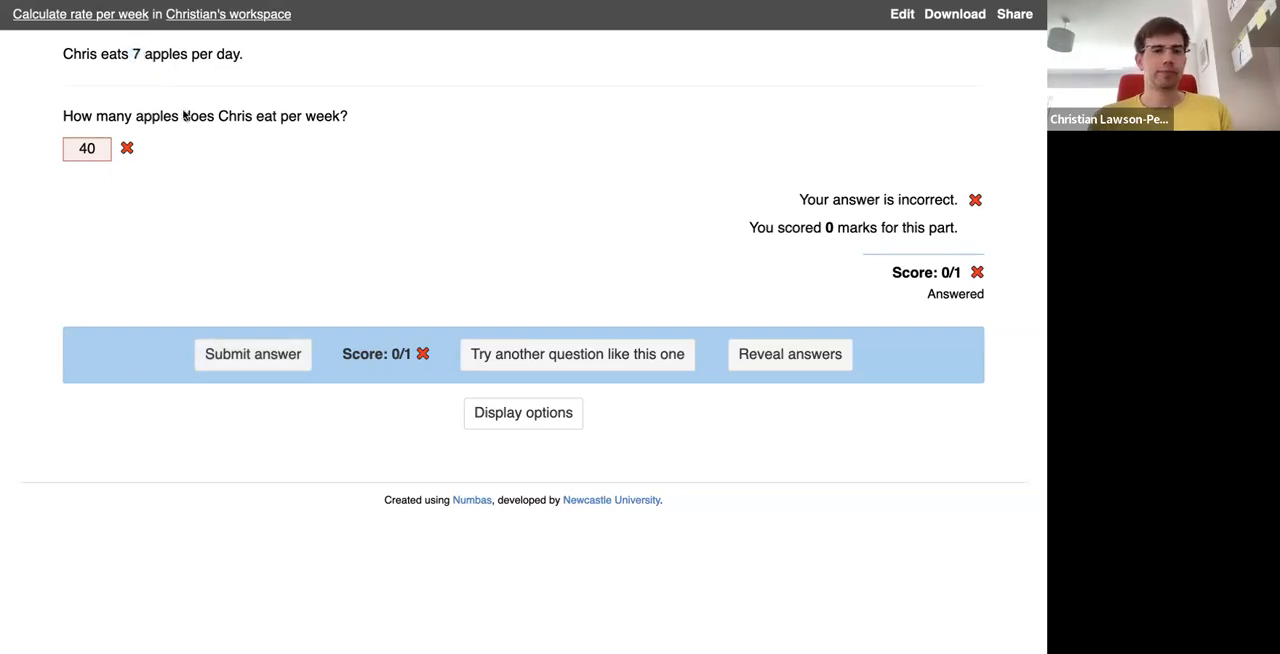
pyautogui.hotkey('ctrl', 'w')
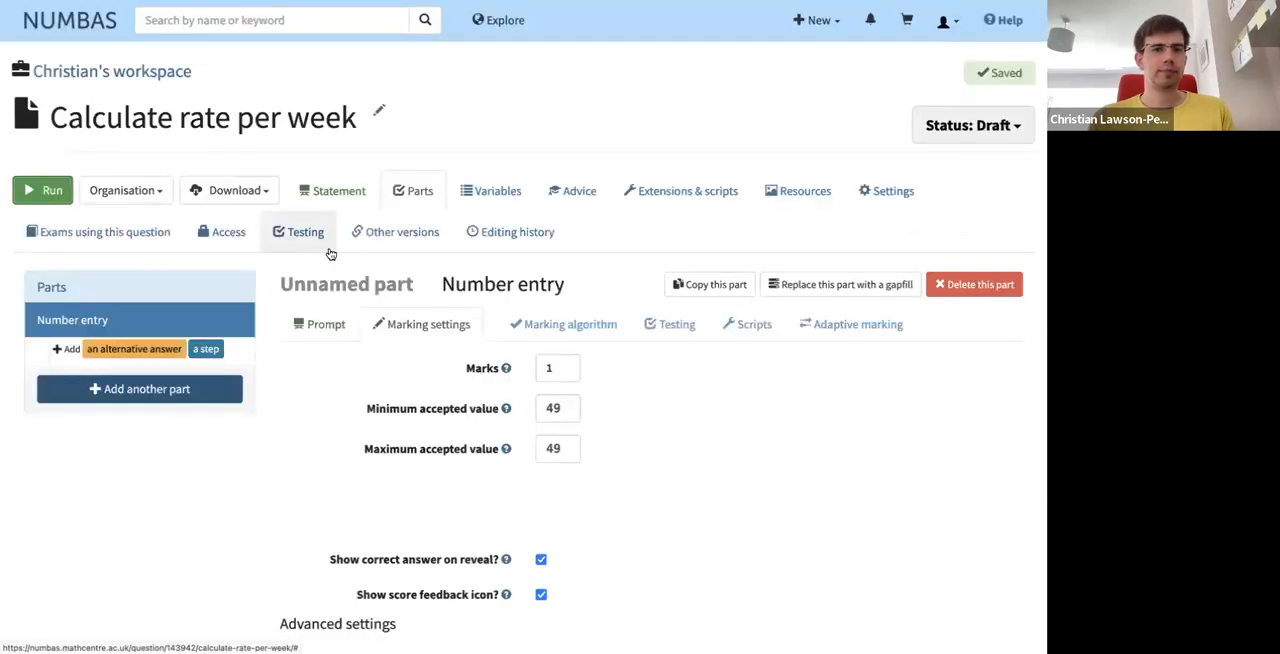
# - Replace the number 7 in the question statement with the variable reference {apples_per_day}
pyautogui.click(339, 191)
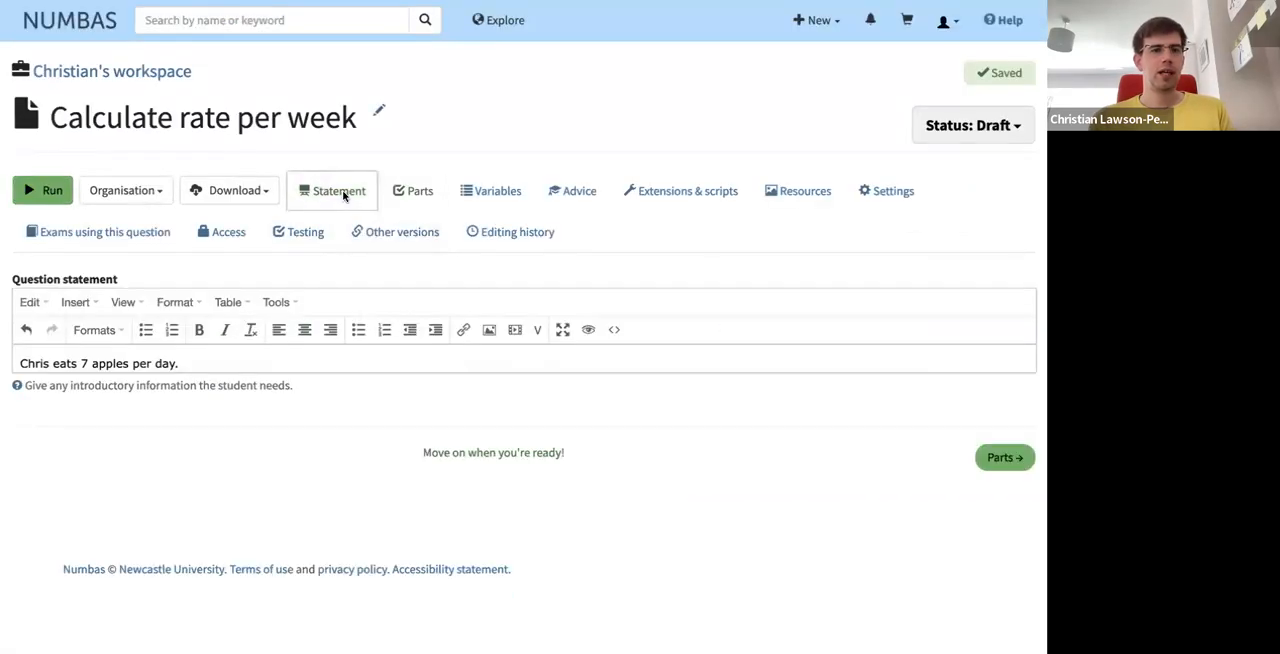
pyautogui.click(90, 364)
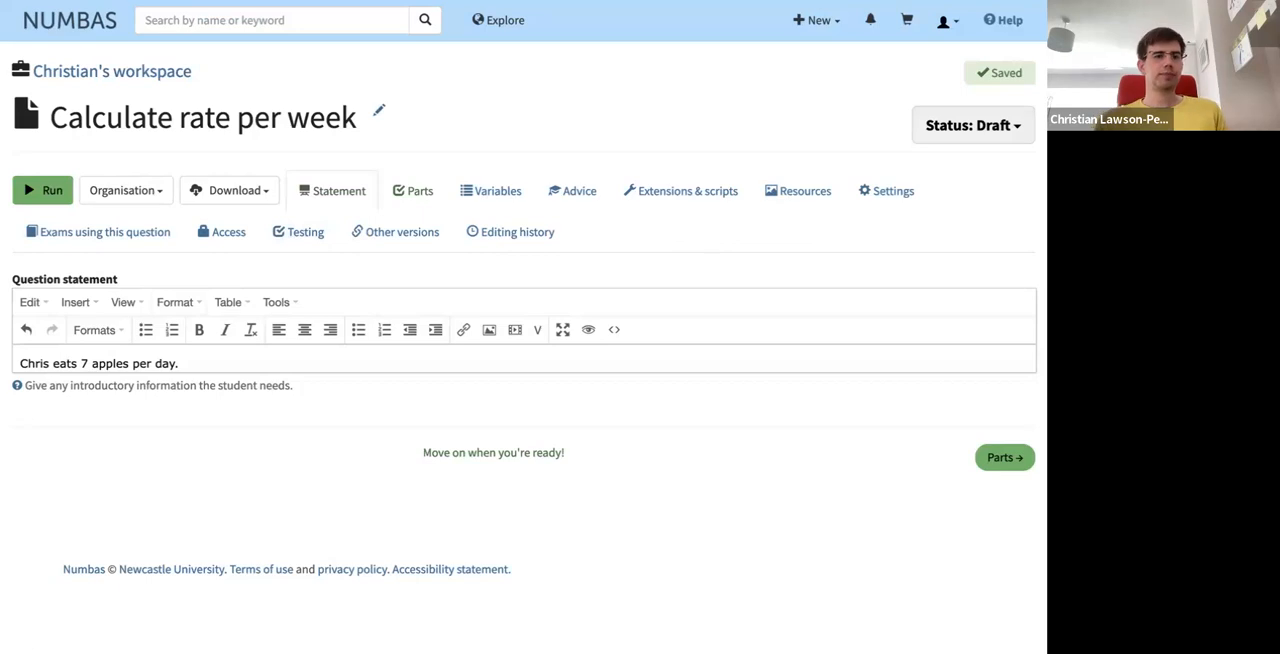
pyautogui.press('BackSpace')
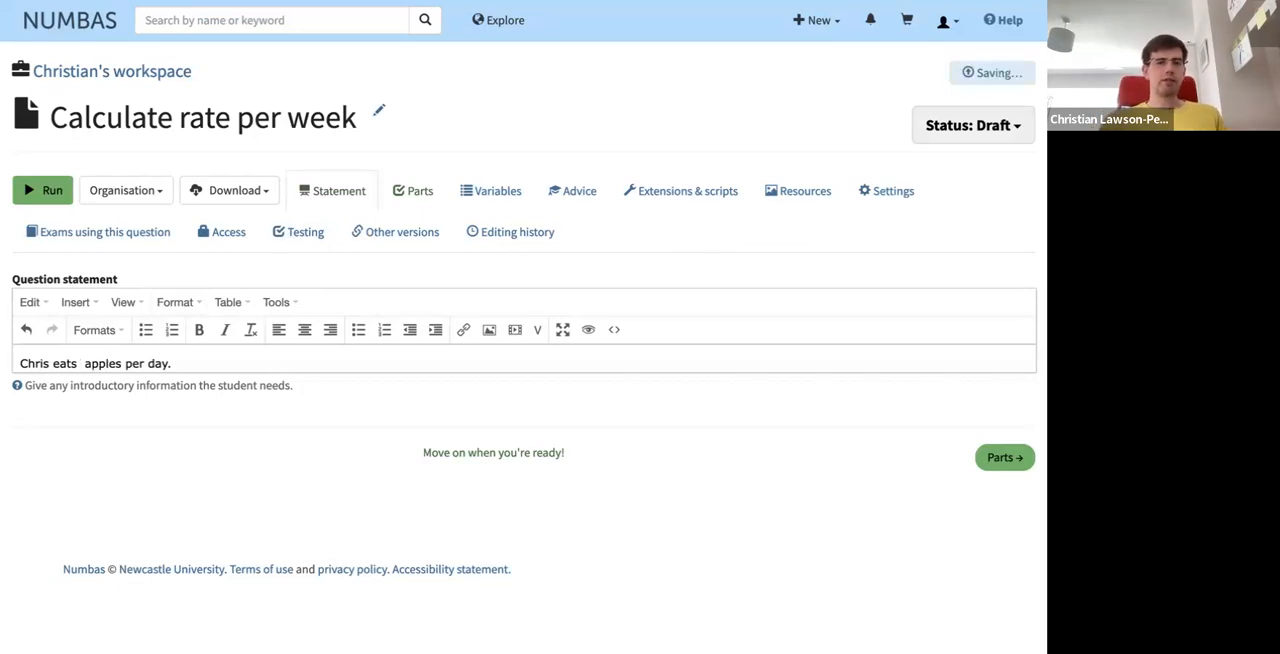
pyautogui.write('{num')
pyautogui.press('BackSpace')
pyautogui.press('BackSpace')
pyautogui.press('BackSpace')
pyautogui.write('apples_per_da')
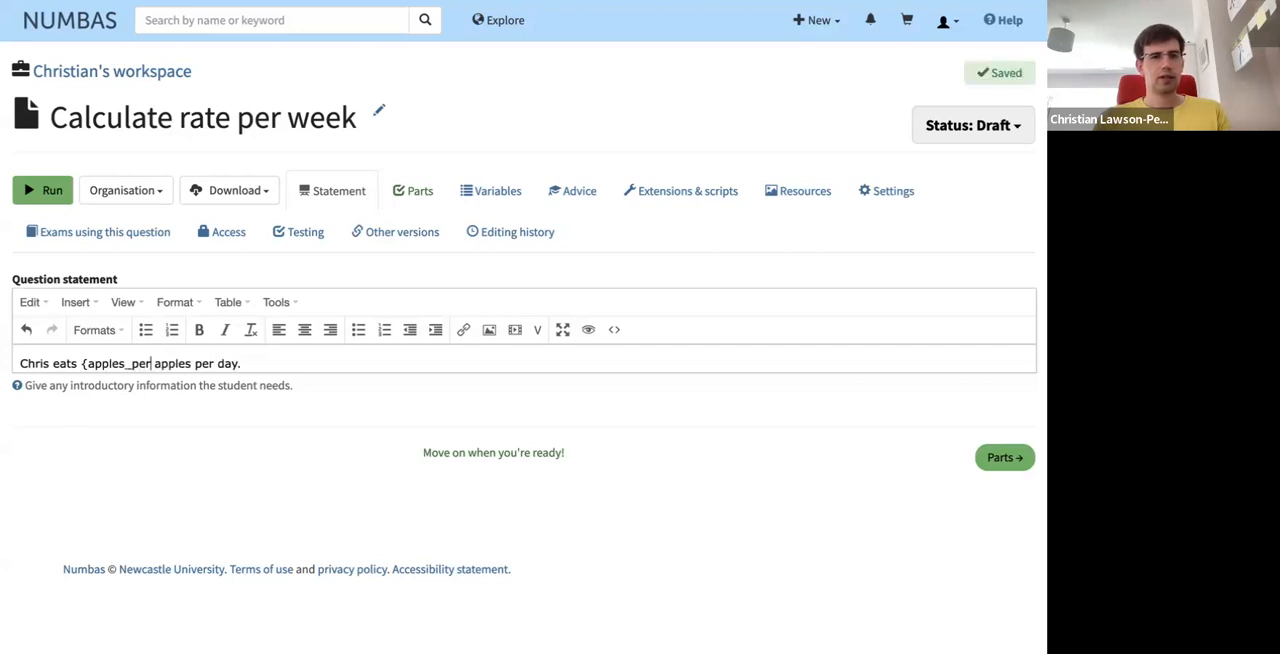
pyautogui.write('y}')
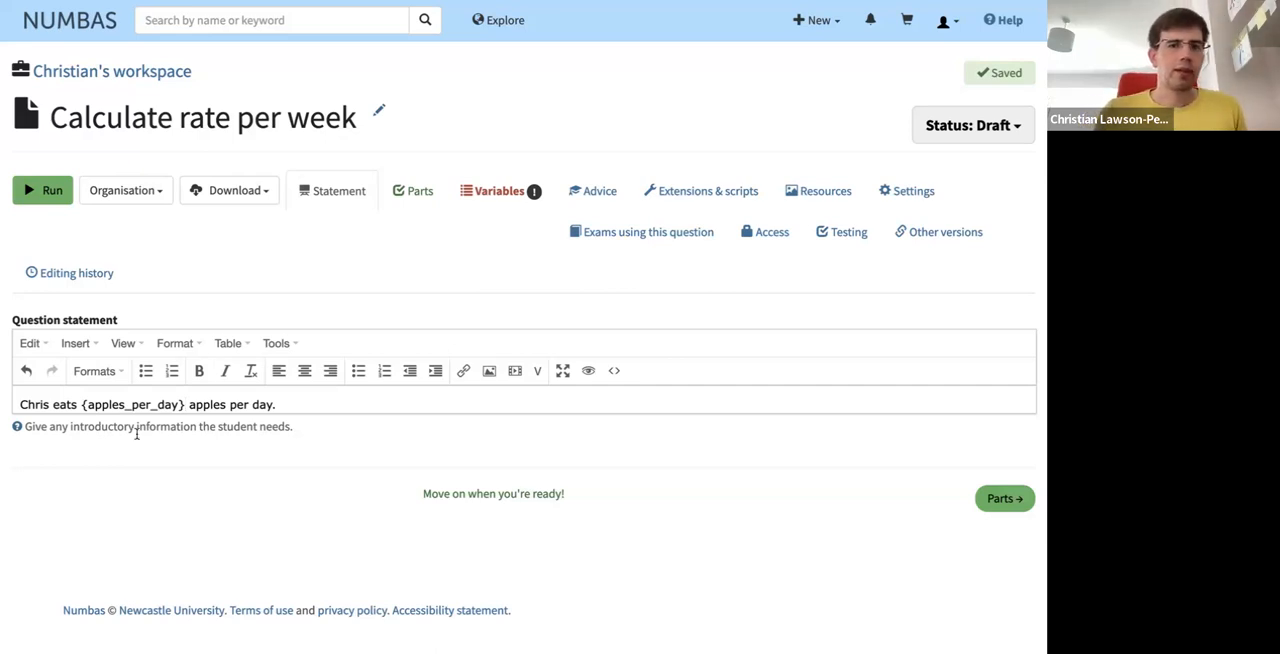
# - Set the data type of the apples_per_day variable to Random number from a range
pyautogui.click(505, 210)
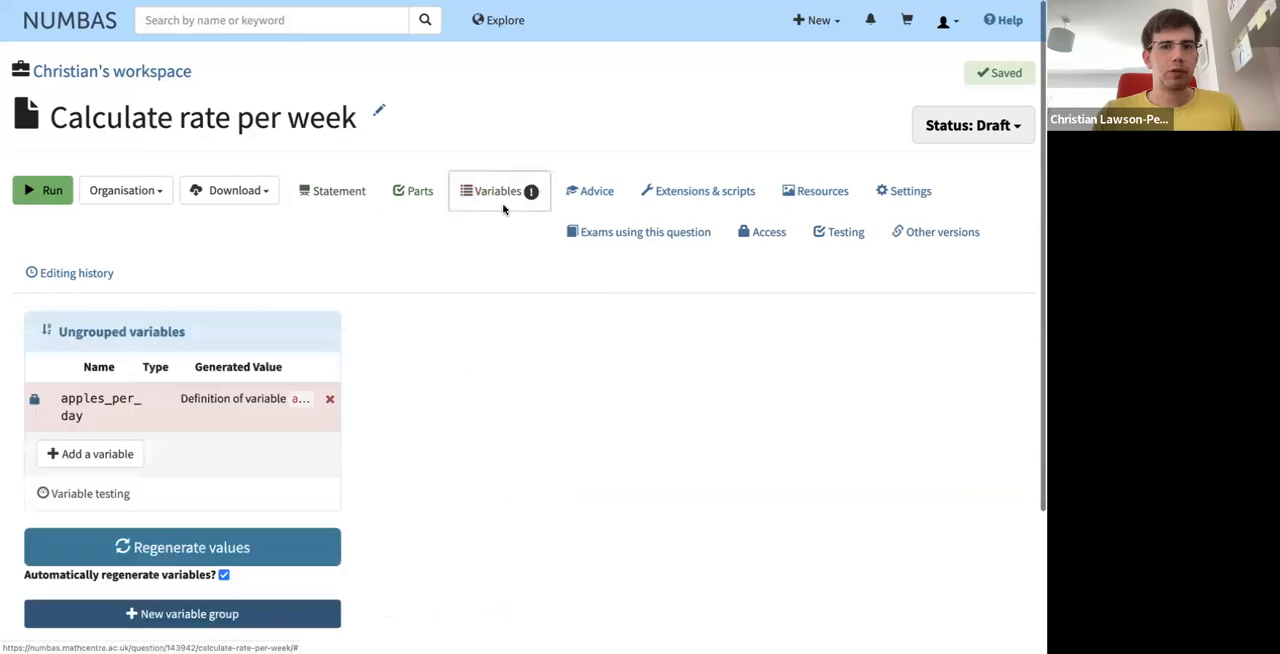
pyautogui.click(120, 408)
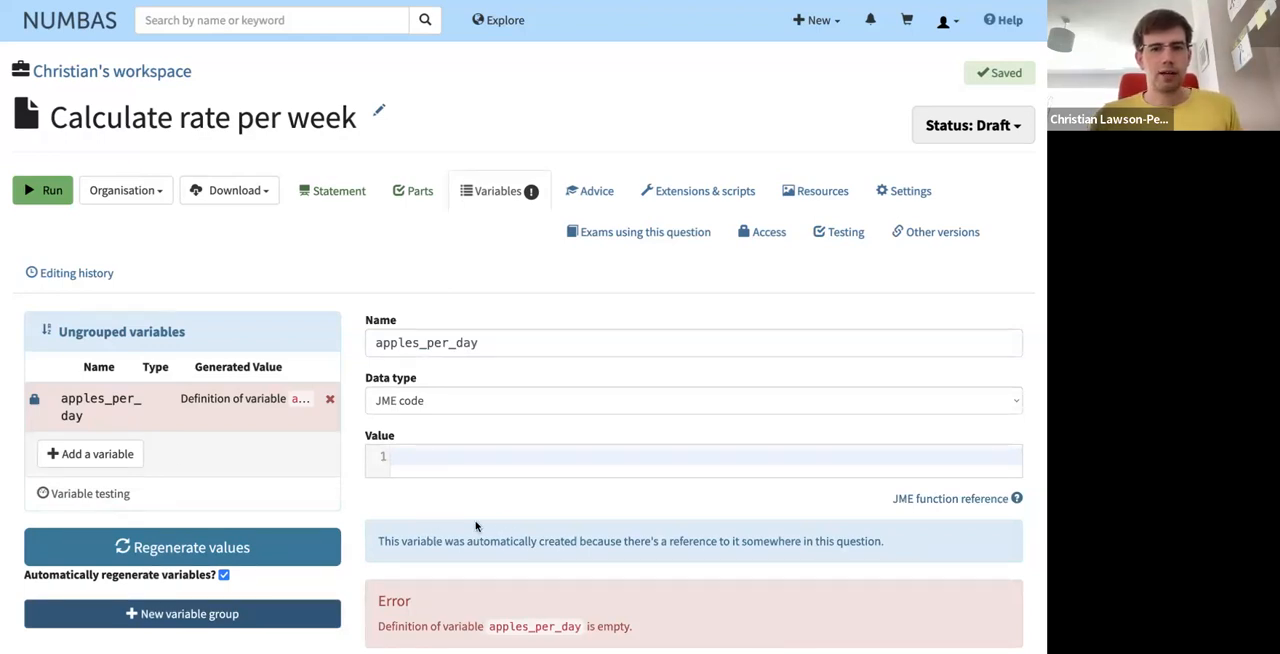
pyautogui.scroll(-1, 500, 522)
pyautogui.scroll(-2, 436, 510)
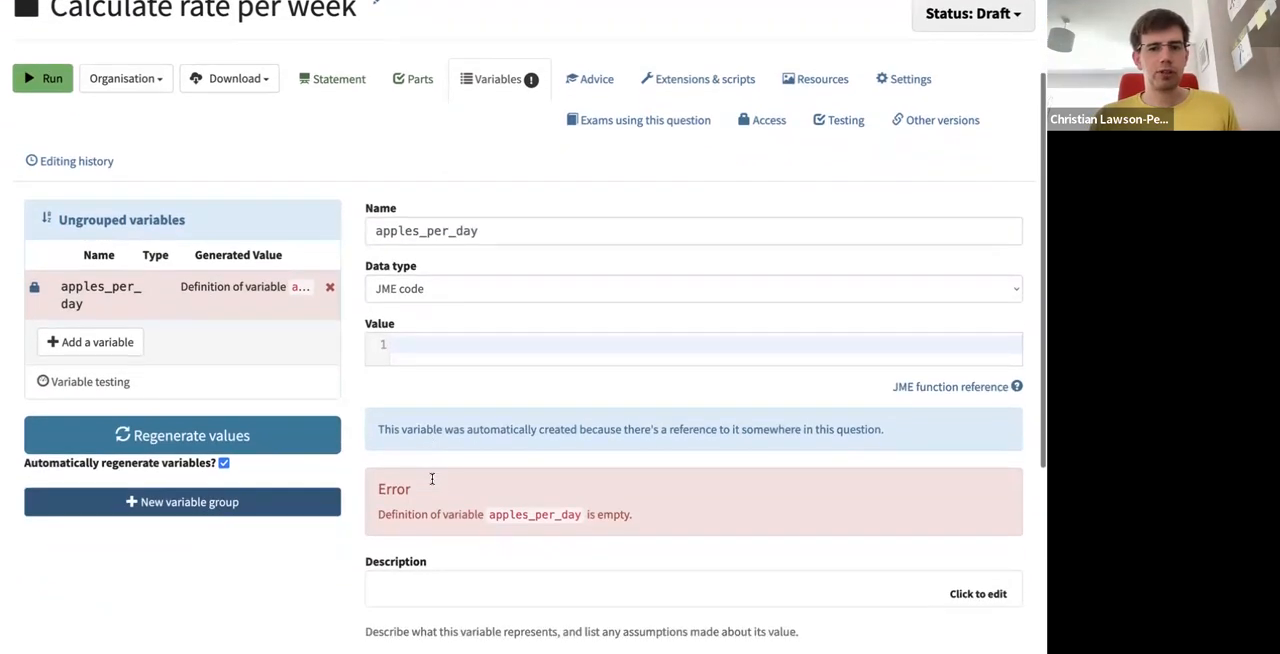
pyautogui.click(452, 340)
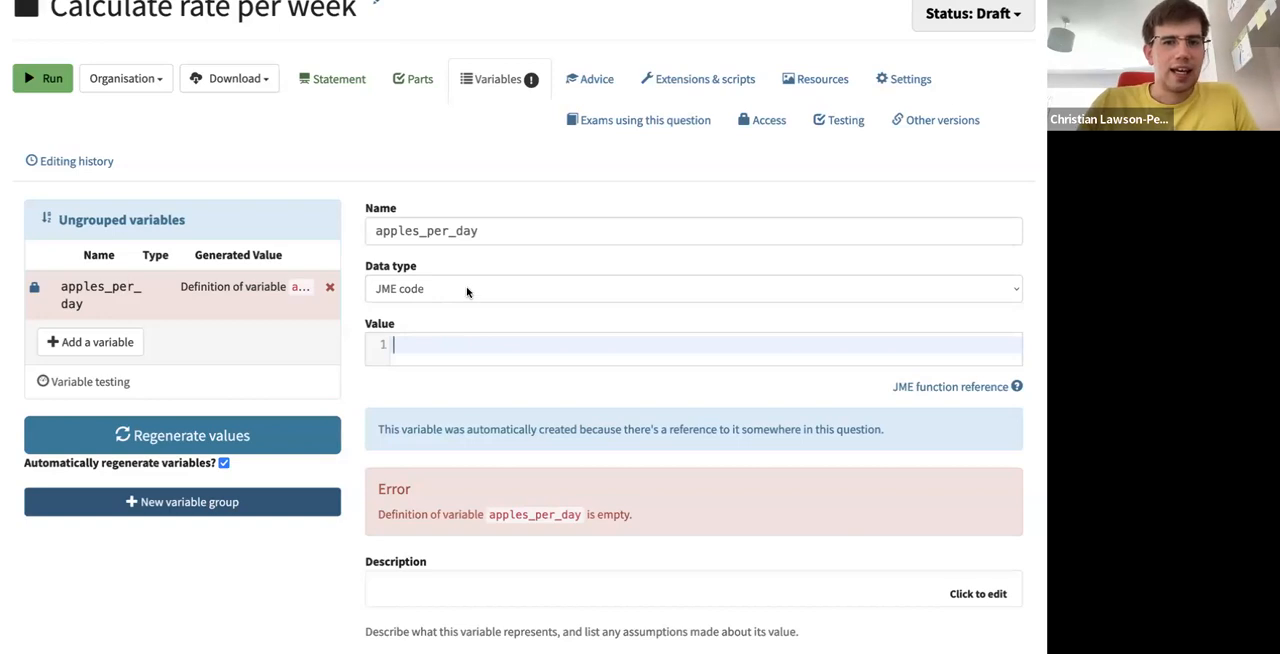
pyautogui.click(467, 291)
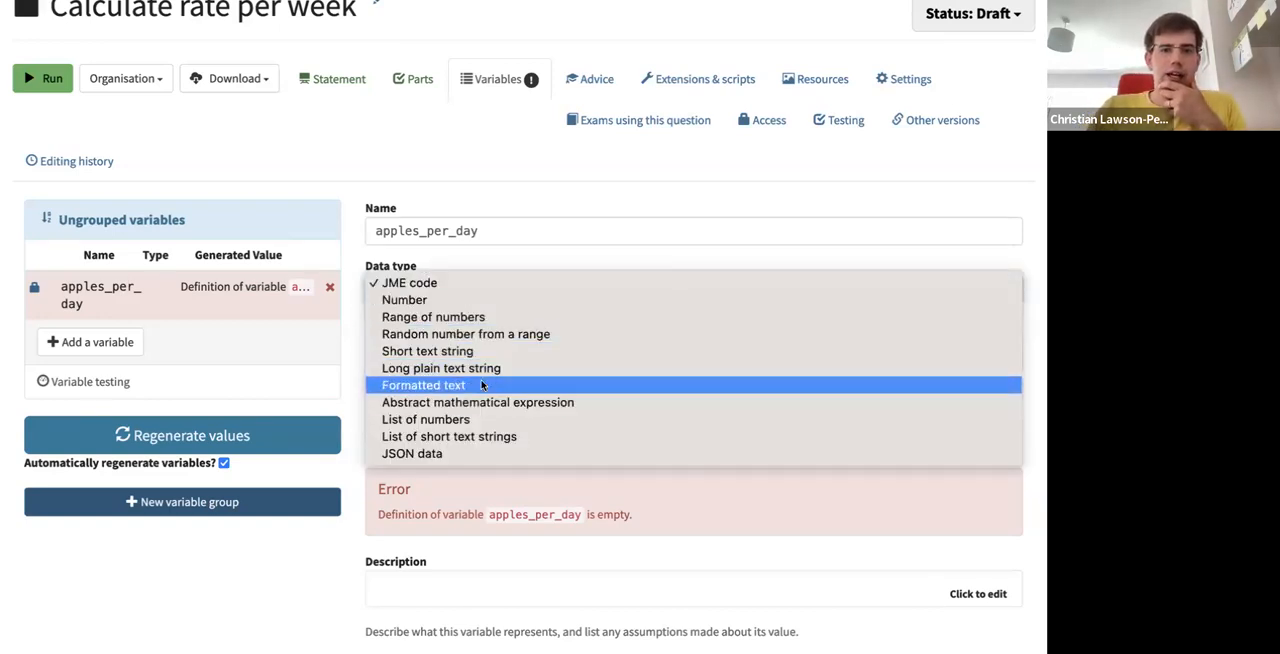
pyautogui.click(528, 342)
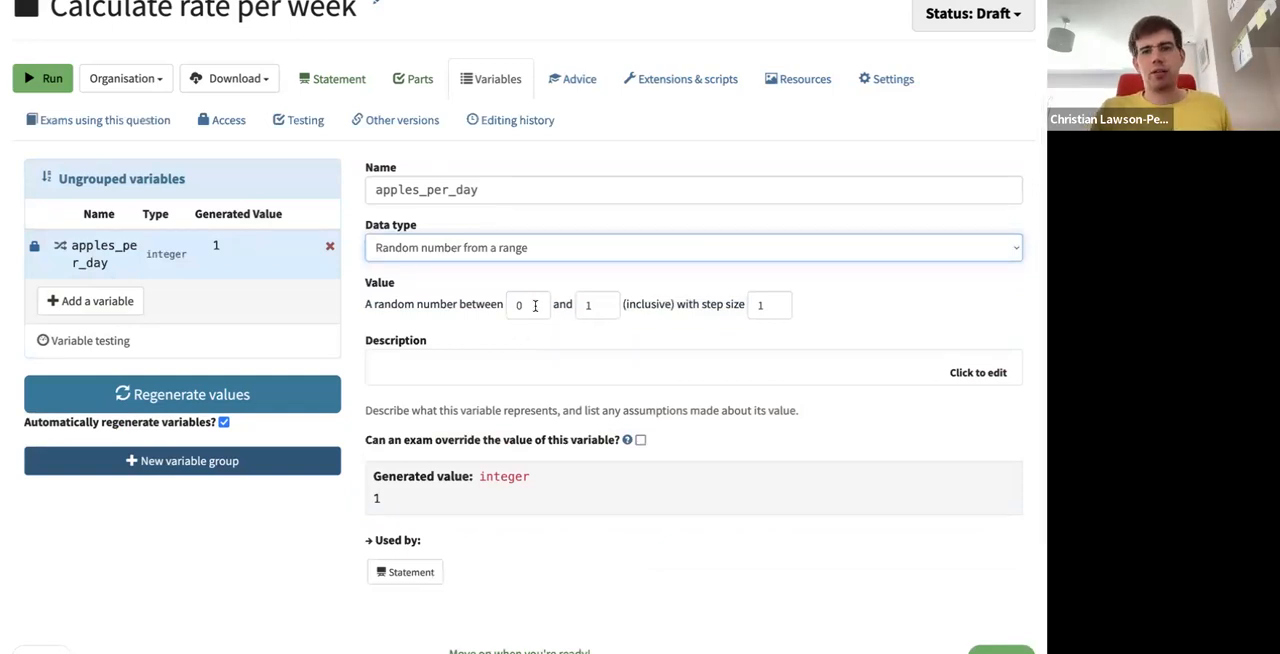
# - Set the apples_per_day variable's random range to run from 2 to 8
pyautogui.click(535, 307)
pyautogui.press('BackSpace')
pyautogui.write('2')
pyautogui.click(596, 302)
pyautogui.press('BackSpace')
pyautogui.write('8')
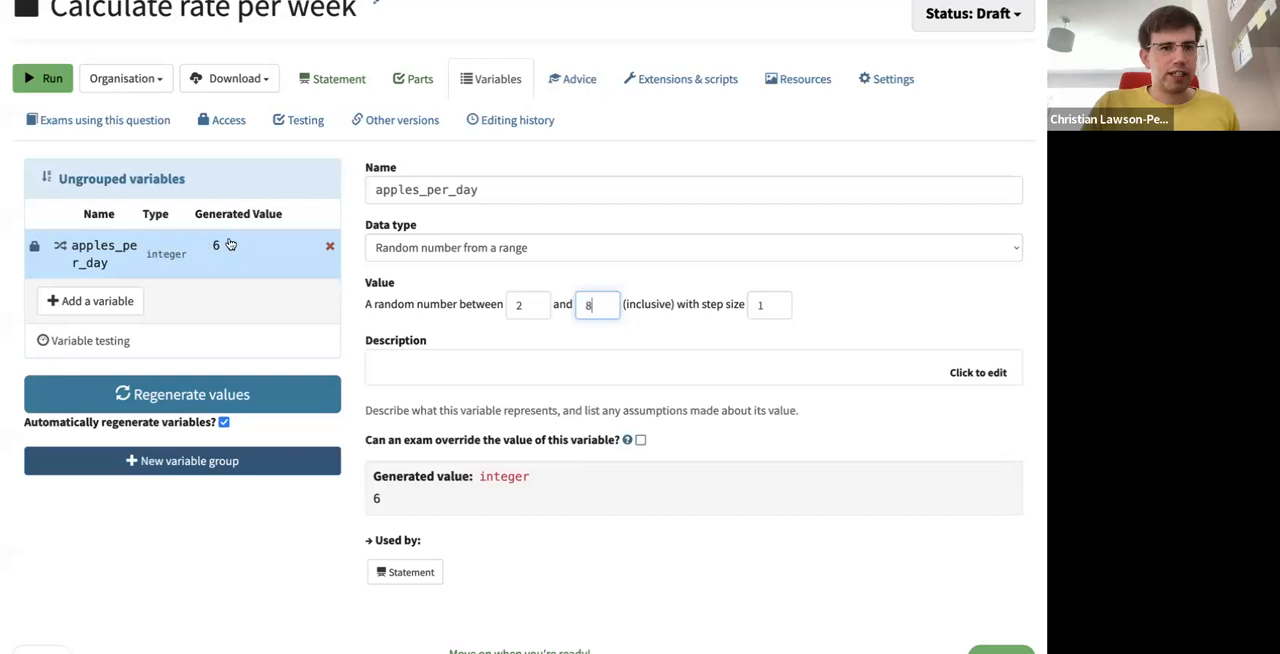
# - Regenerate the variable values several times to check the random numbers produced for apples_per_day
pyautogui.click(170, 395)
pyautogui.click(170, 395)
pyautogui.click(170, 395)
pyautogui.click(170, 395)
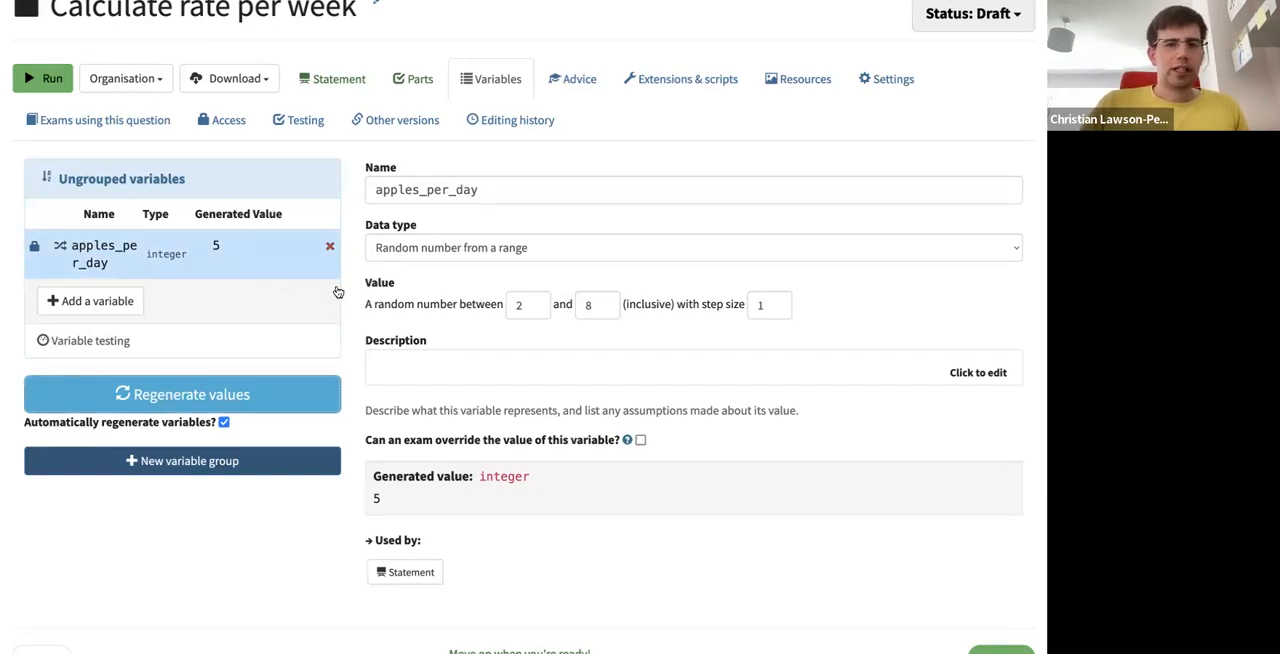
# - Describe the apples_per_day variable as the number of apples the tutorial's example person eats per day
pyautogui.click(554, 383)
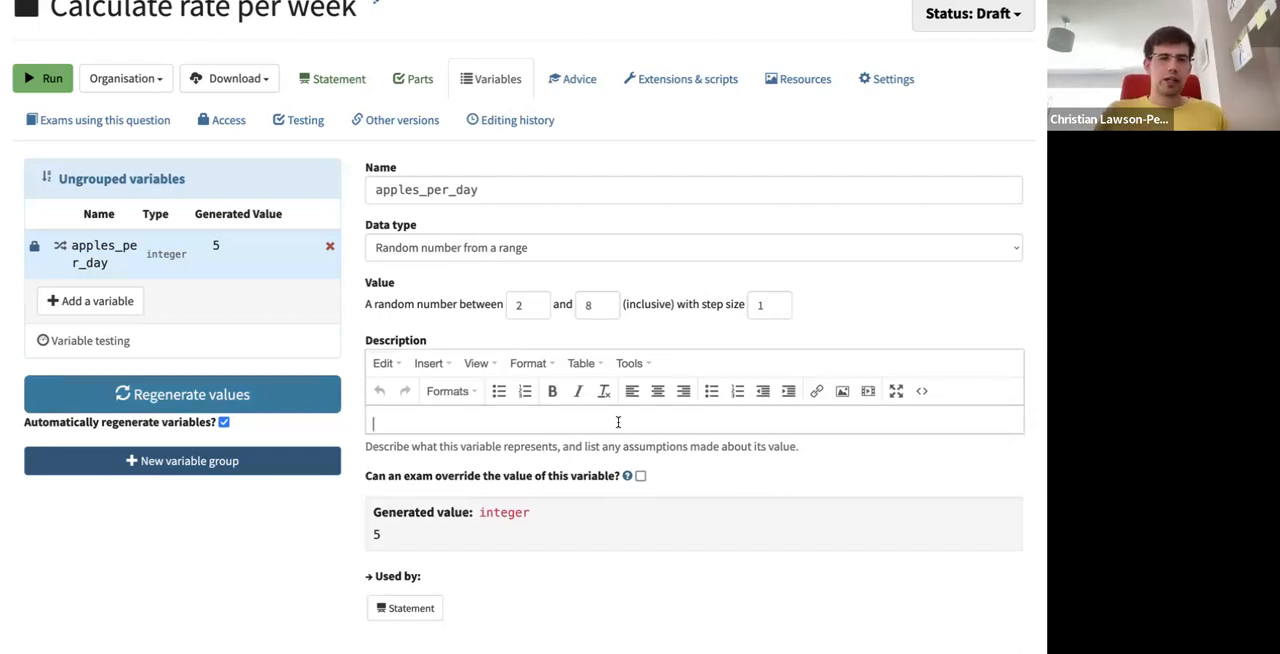
pyautogui.write('The number of apples Chris eats per day.')
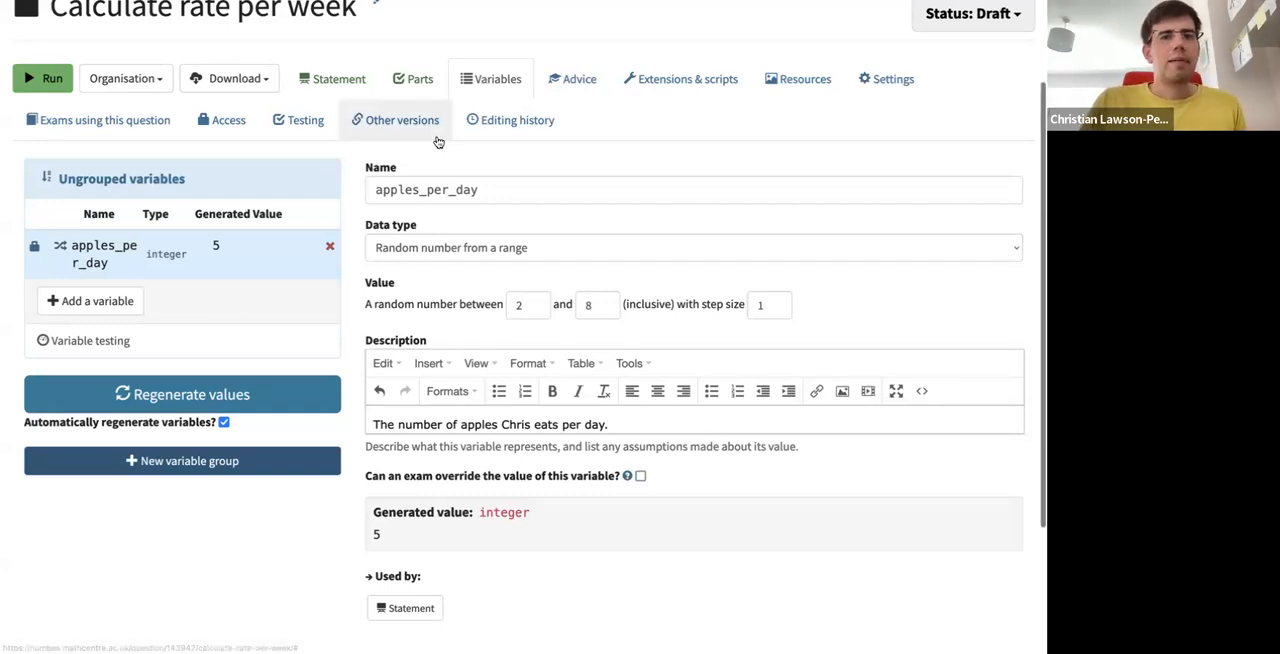
# - Set the Number entry part's minimum accepted value to the expression 7 * apples_per_day
pyautogui.click(361, 92)
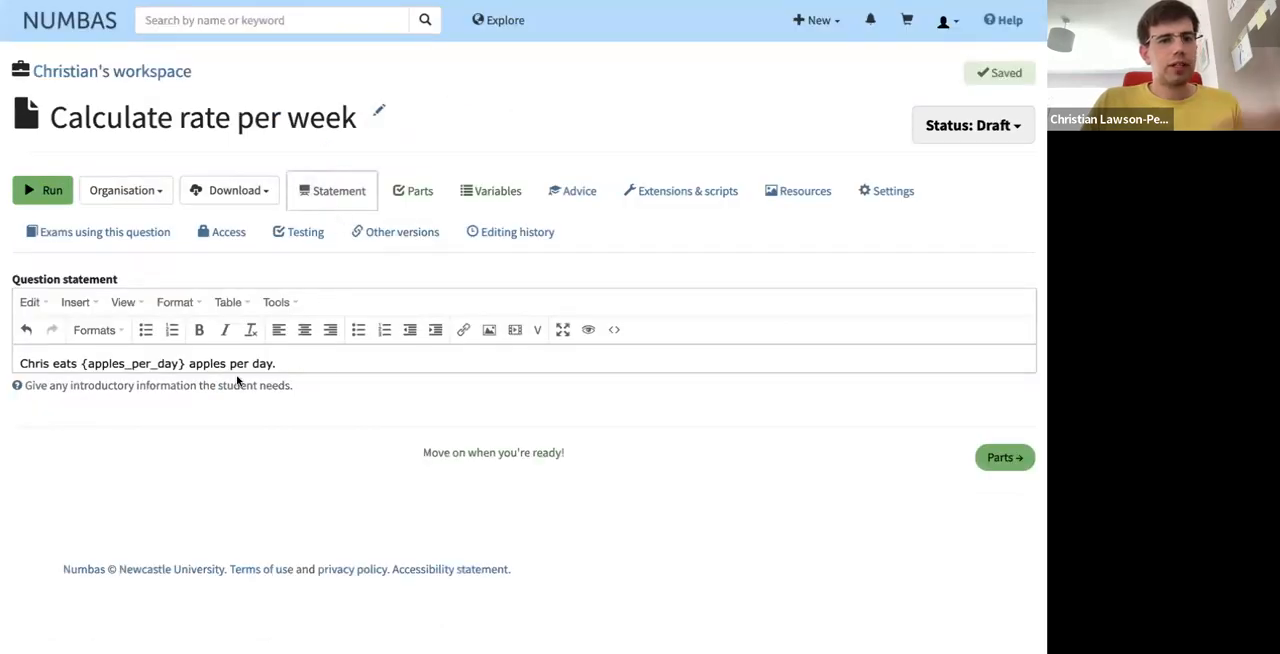
pyautogui.click(426, 203)
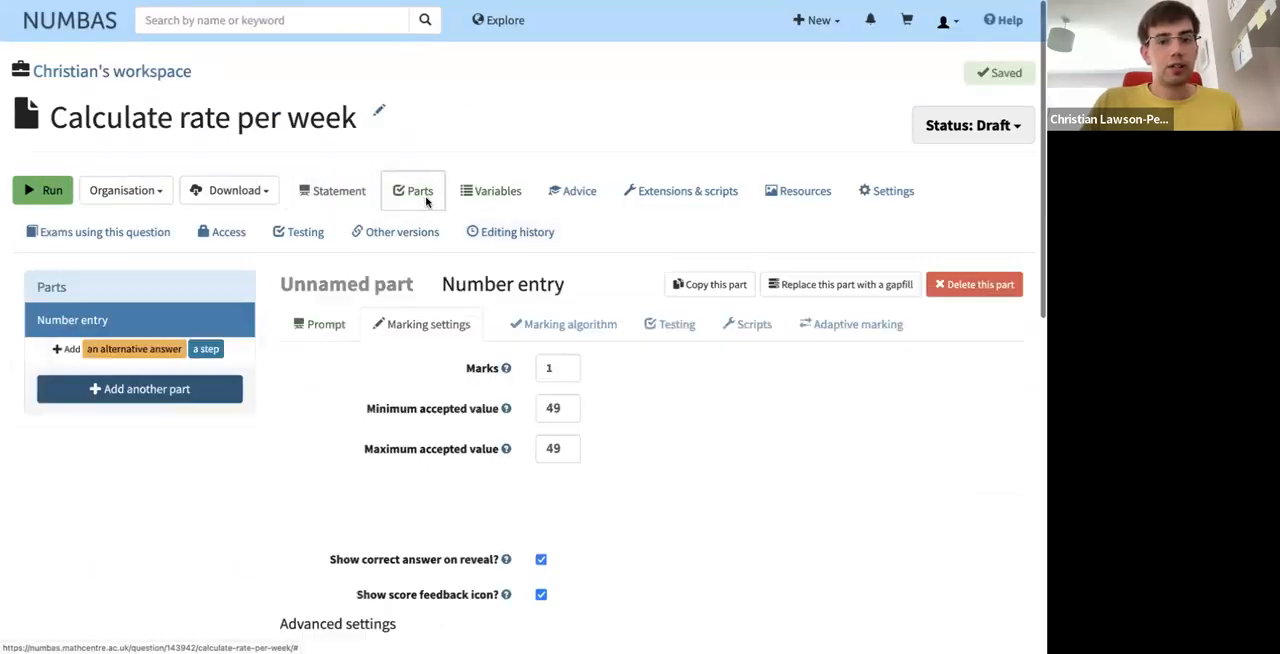
pyautogui.doubleClick(561, 408)
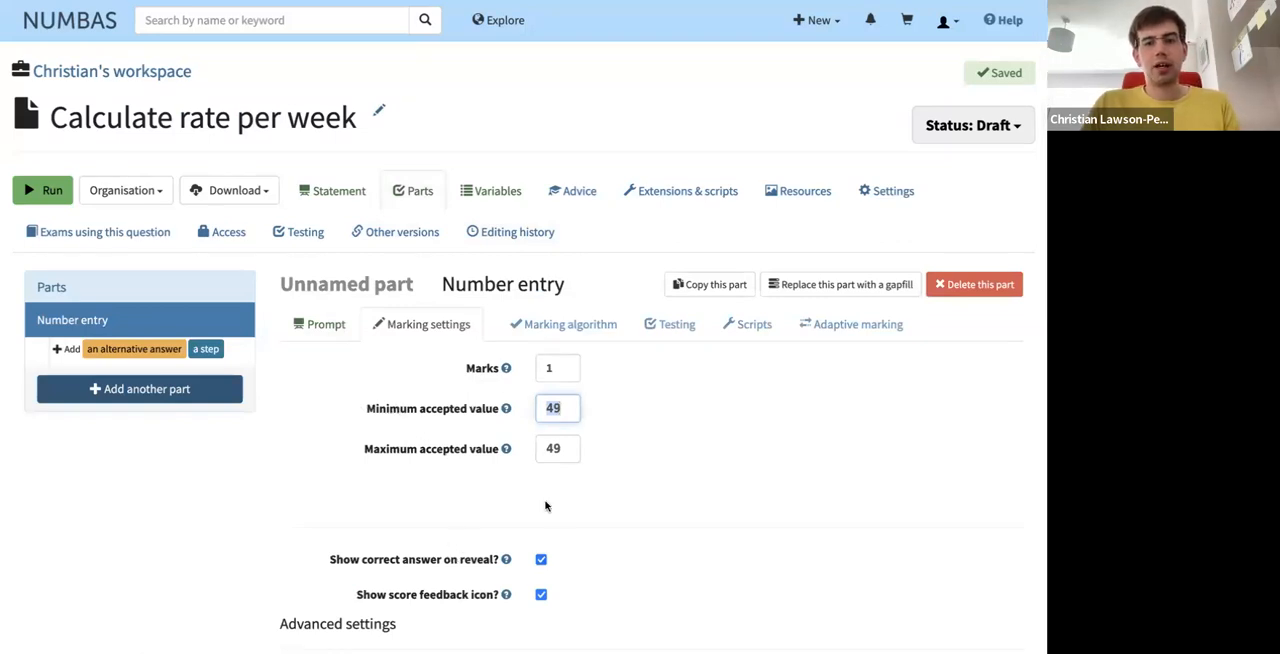
pyautogui.click(565, 445)
pyautogui.doubleClick(562, 414)
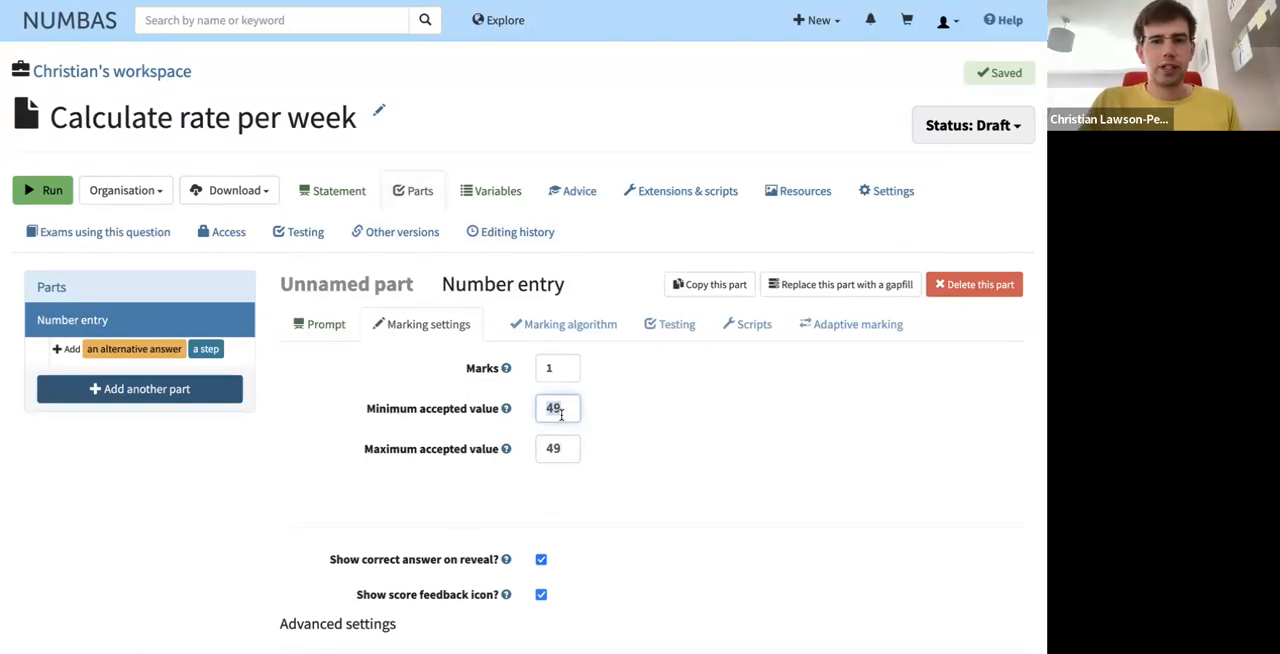
pyautogui.write('7 * apples_per_day')
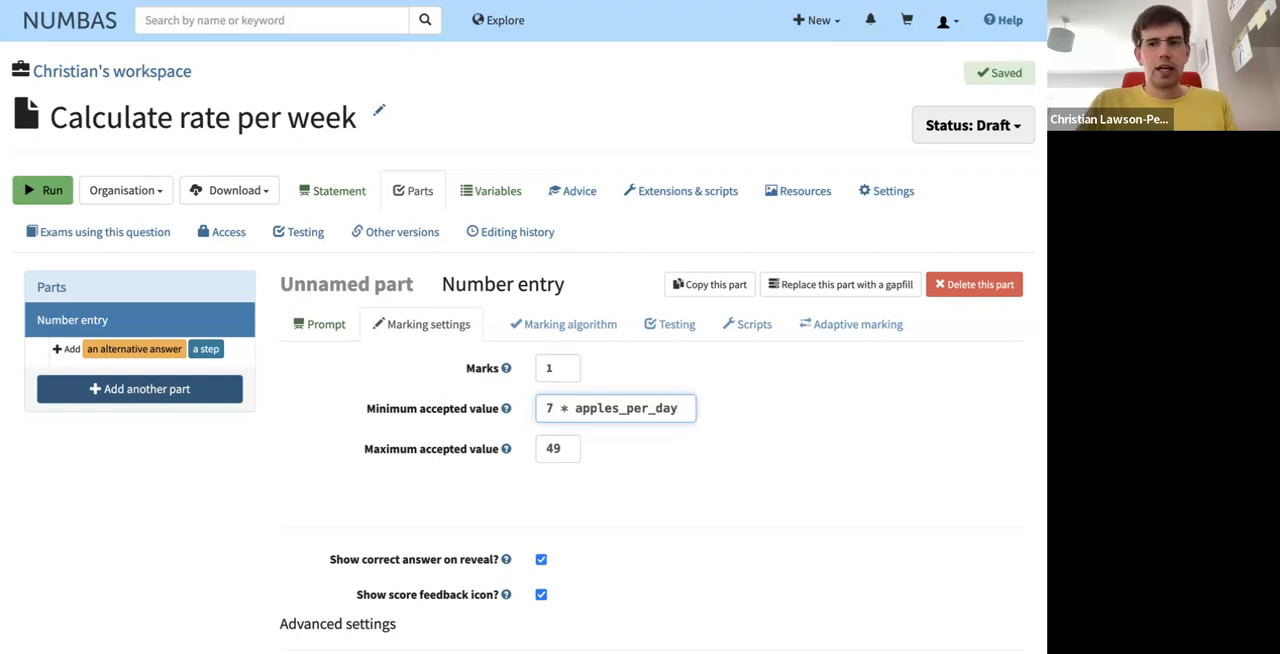
# - Set the Number entry part's minimum accepted value to the variable name apples_per_week
pyautogui.tripleClick(579, 411)
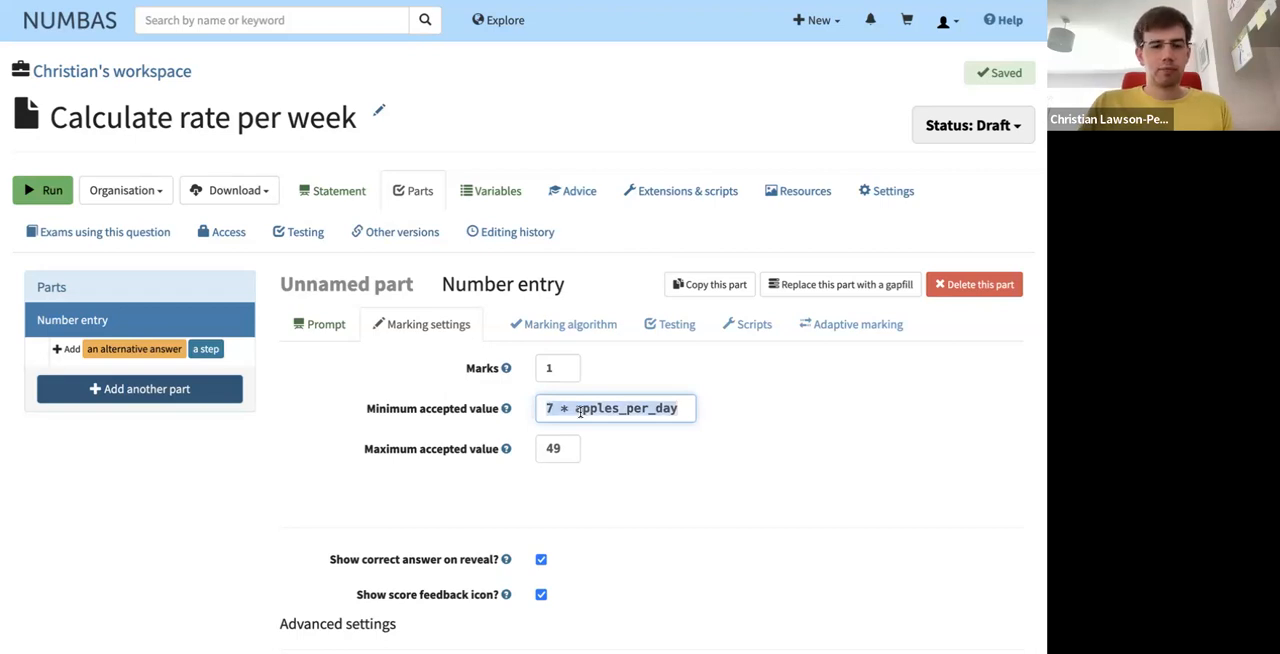
pyautogui.press('BackSpace')
pyautogui.write('apple')
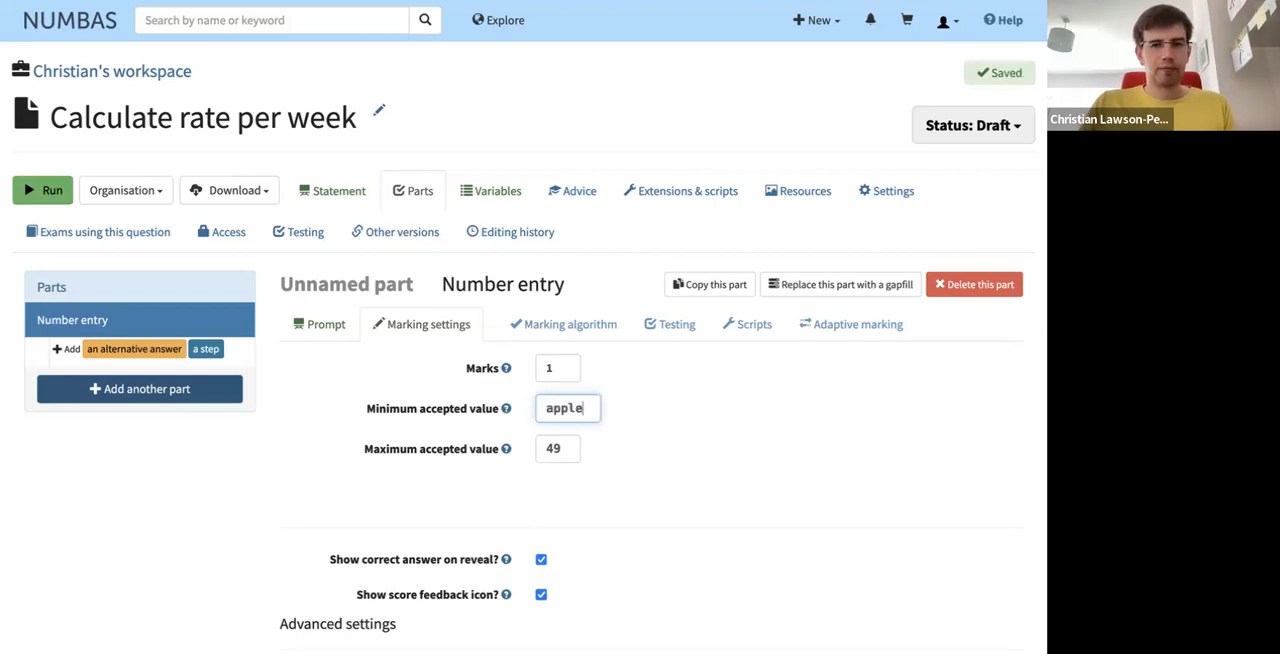
pyautogui.write('s_per_week')
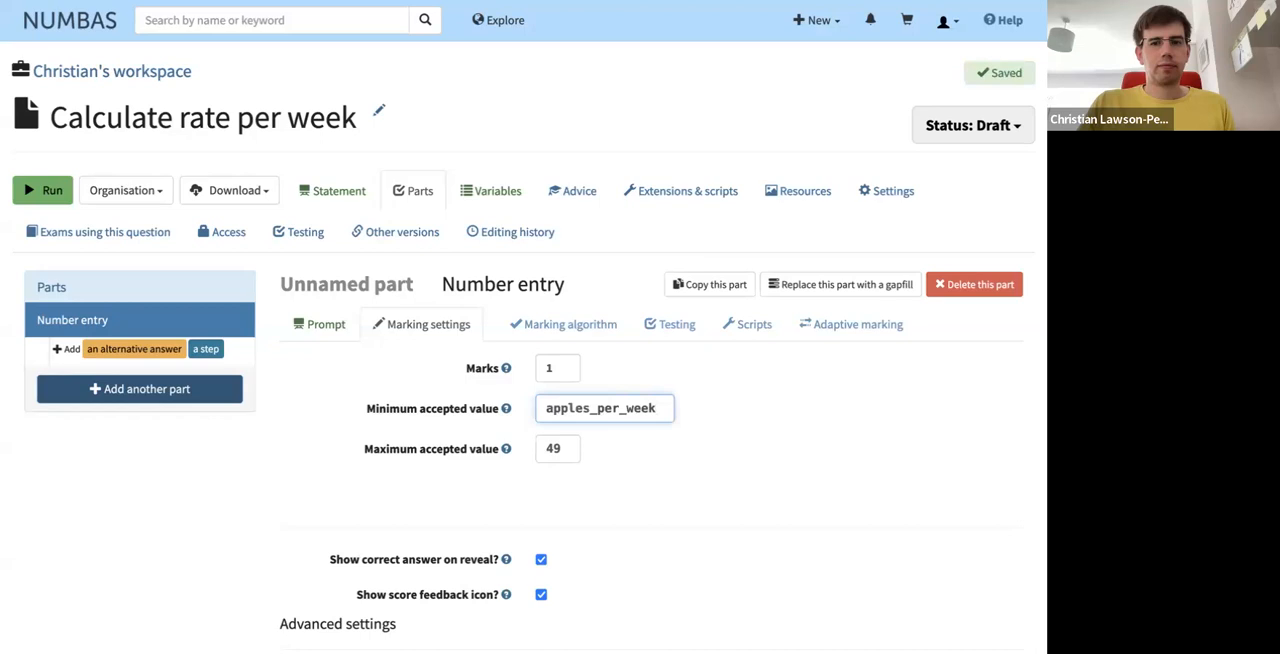
# - Set the Number entry part's maximum accepted value to the variable apples_per_week
pyautogui.doubleClick(566, 452)
pyautogui.write('apples_per_week')
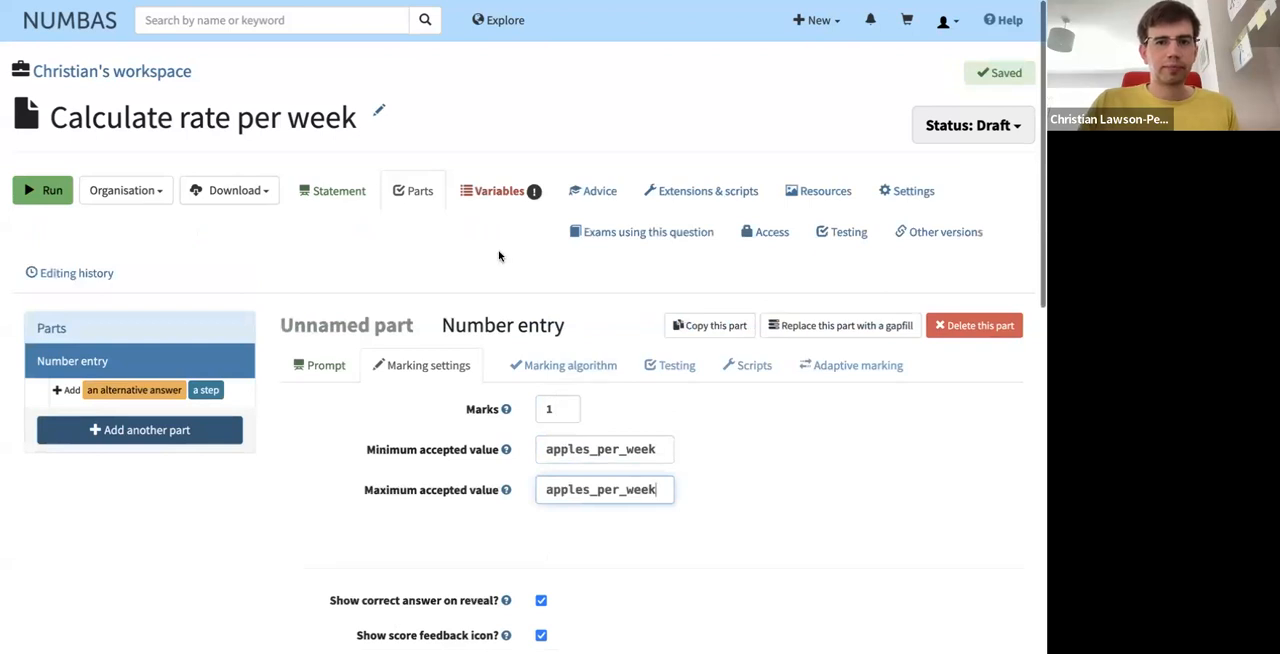
# - Define the value of the apples_per_week variable as 7 * apples_per_day in JME code
pyautogui.click(500, 192)
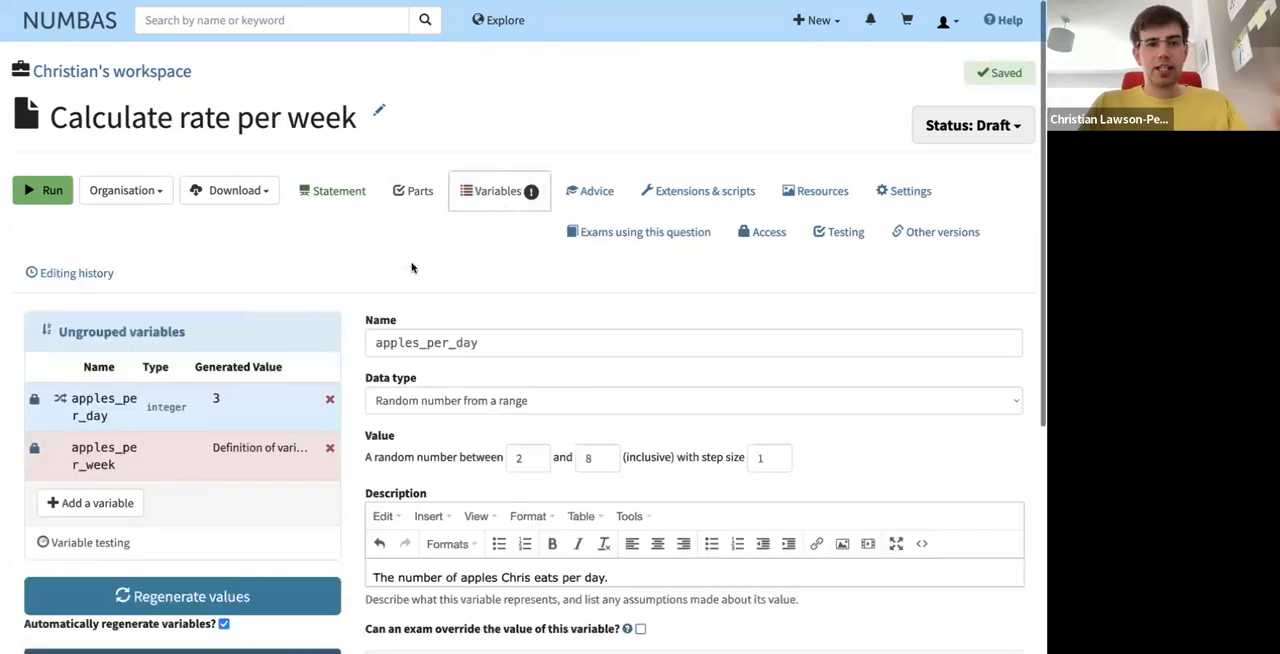
pyautogui.click(196, 463)
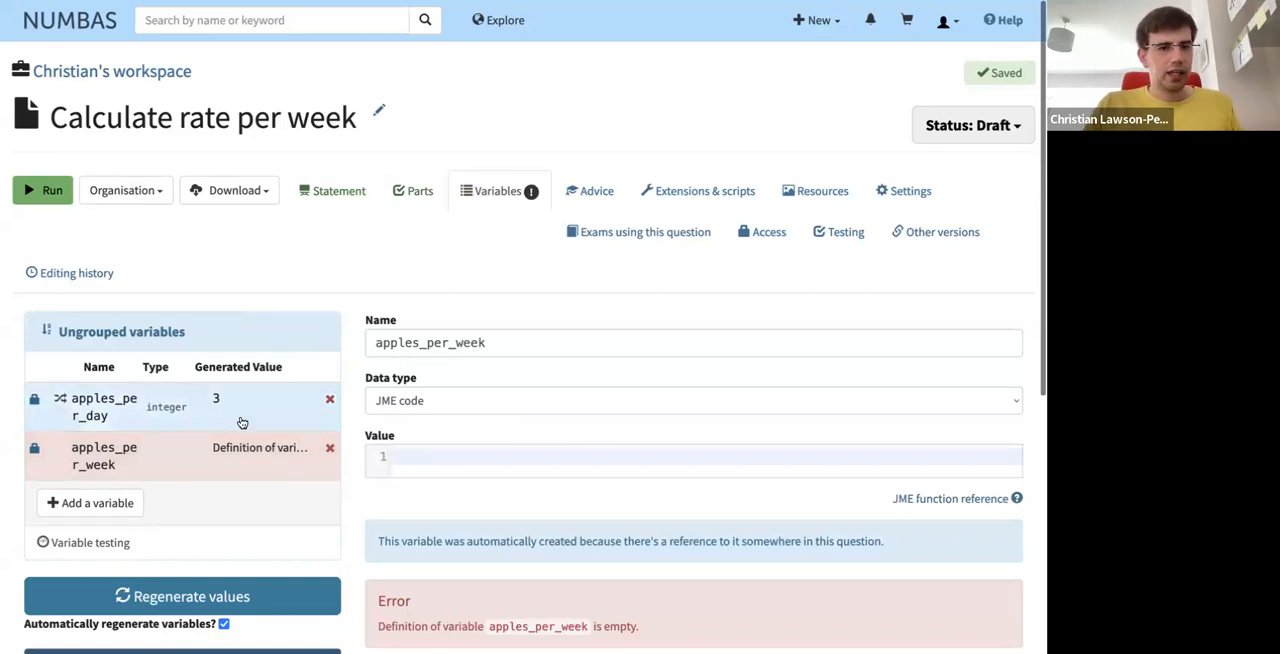
pyautogui.click(485, 465)
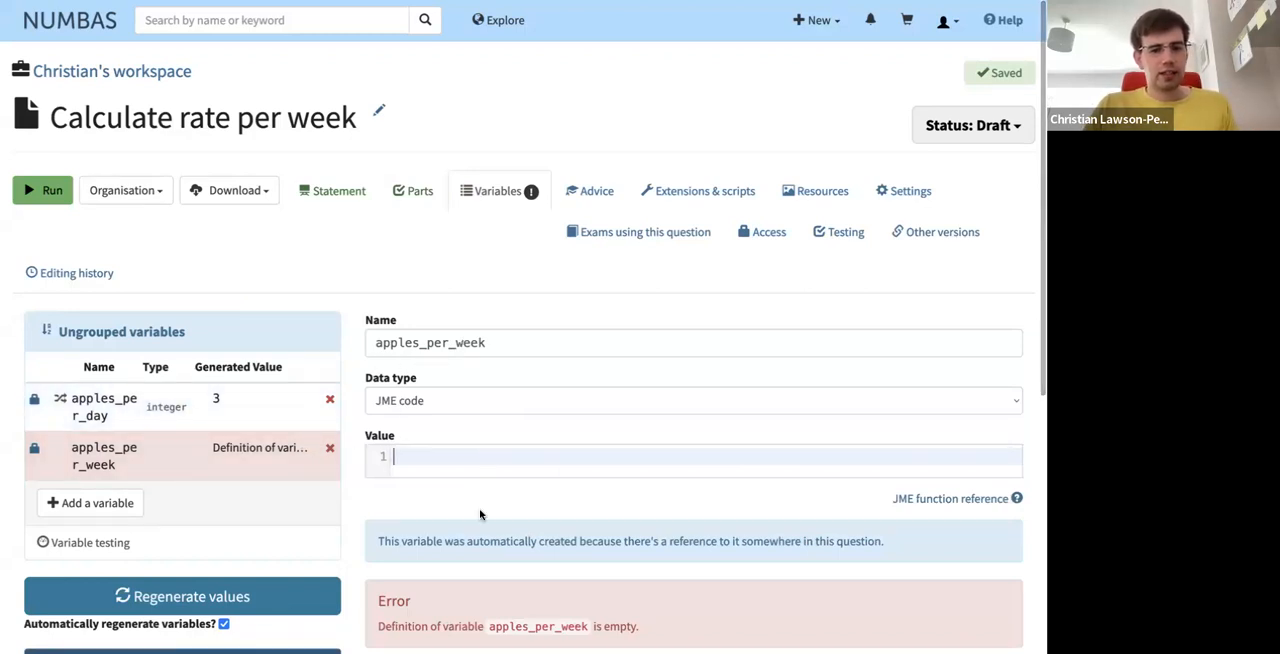
pyautogui.write('7 * apples_per_day')
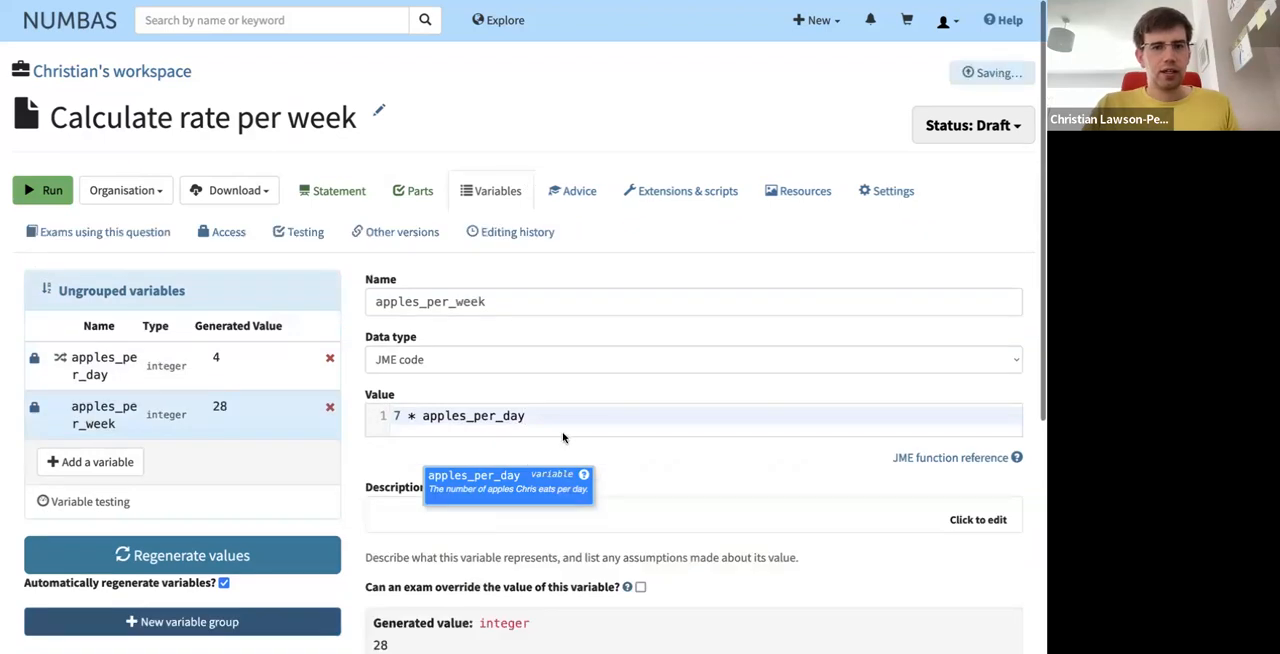
pyautogui.click(569, 420)
pyautogui.click(639, 451)
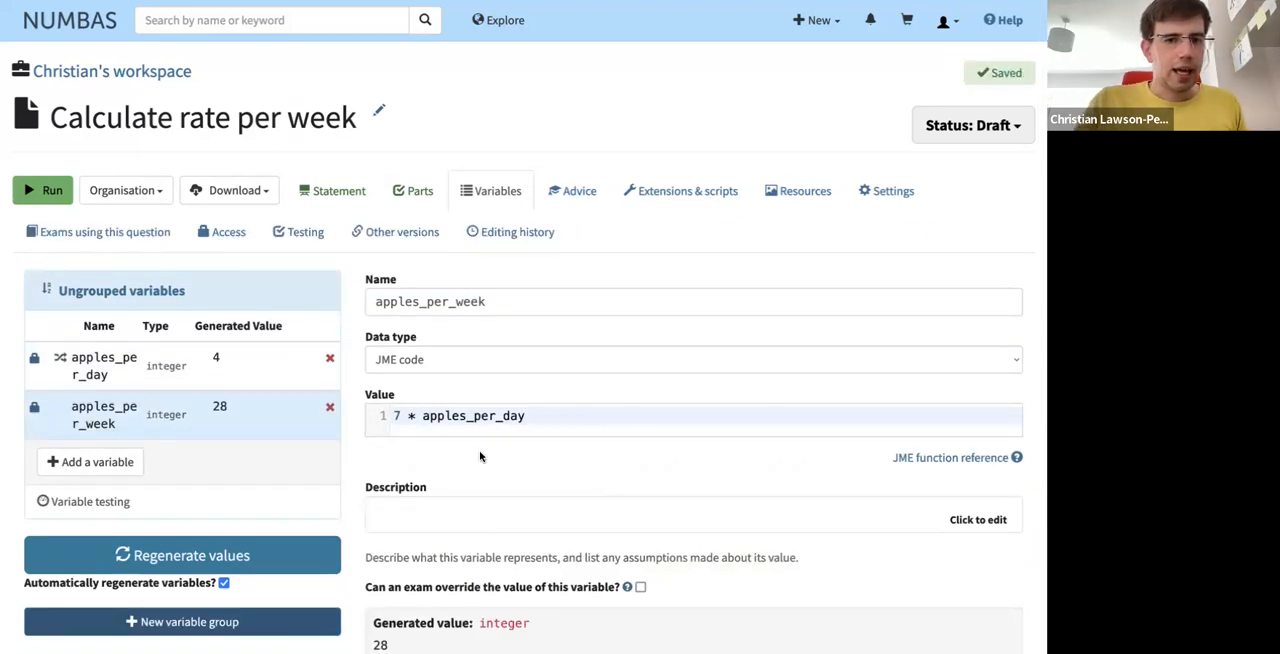
# - Run the question preview and submit 56 as the number of apples eaten per week
pyautogui.scroll(-1, 474, 463)
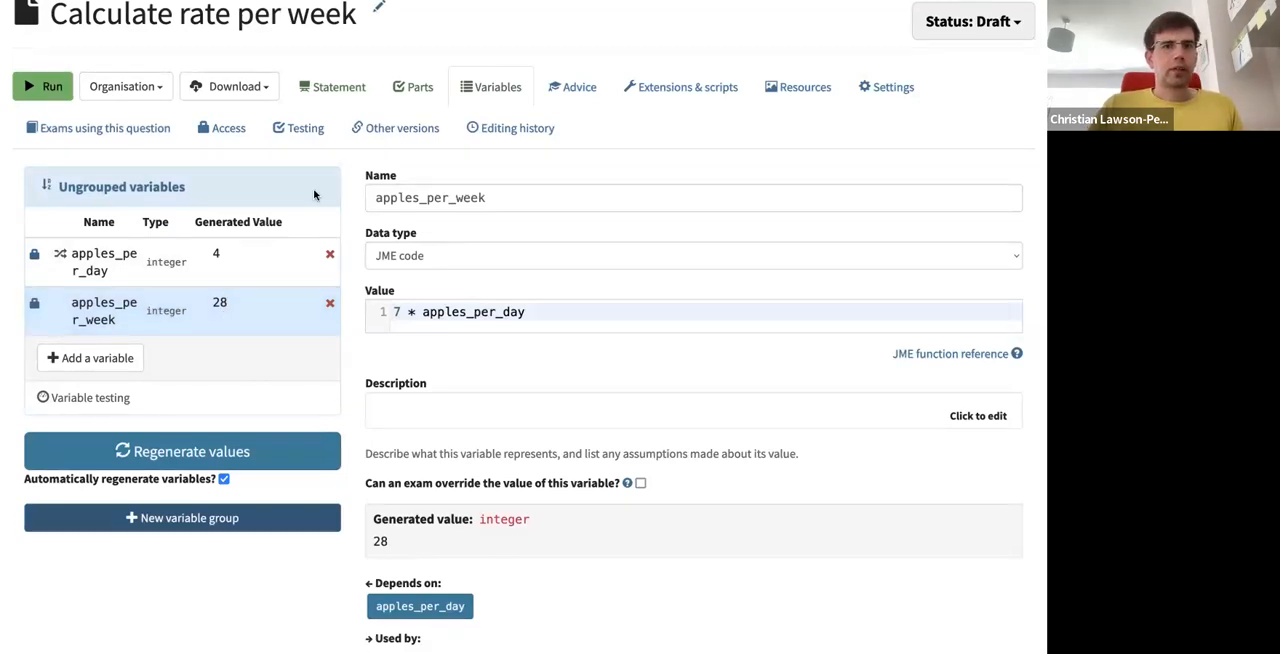
pyautogui.scroll(1, 127, 117)
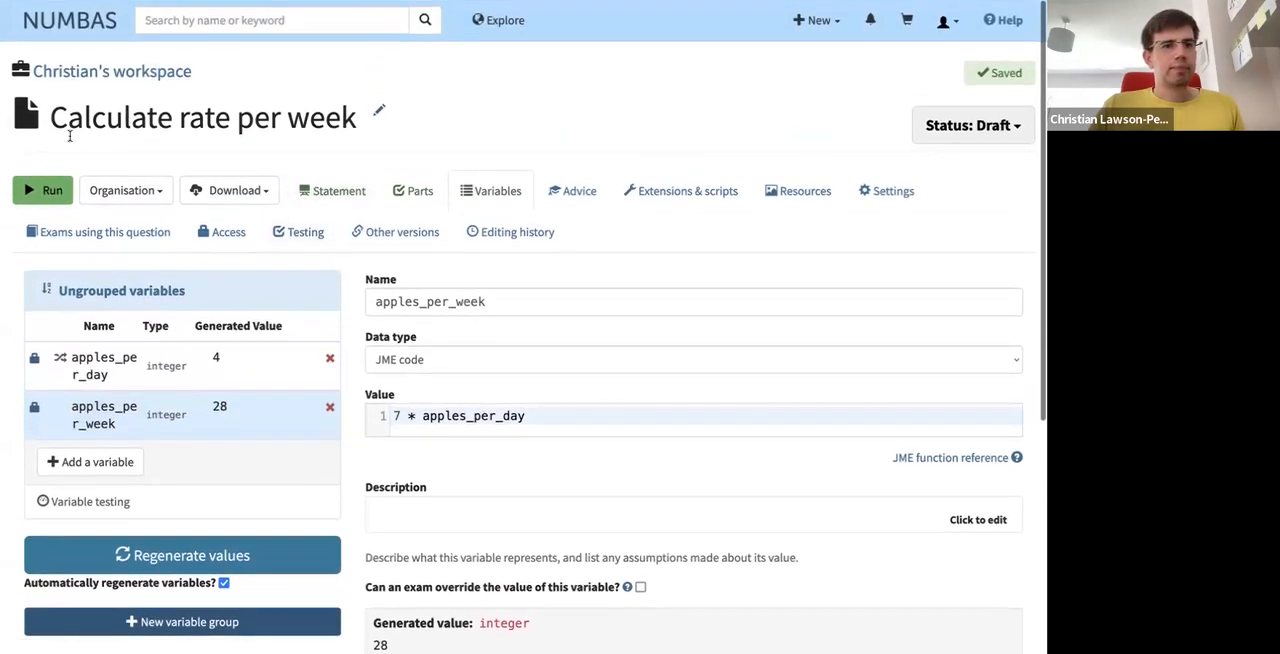
pyautogui.click(53, 191)
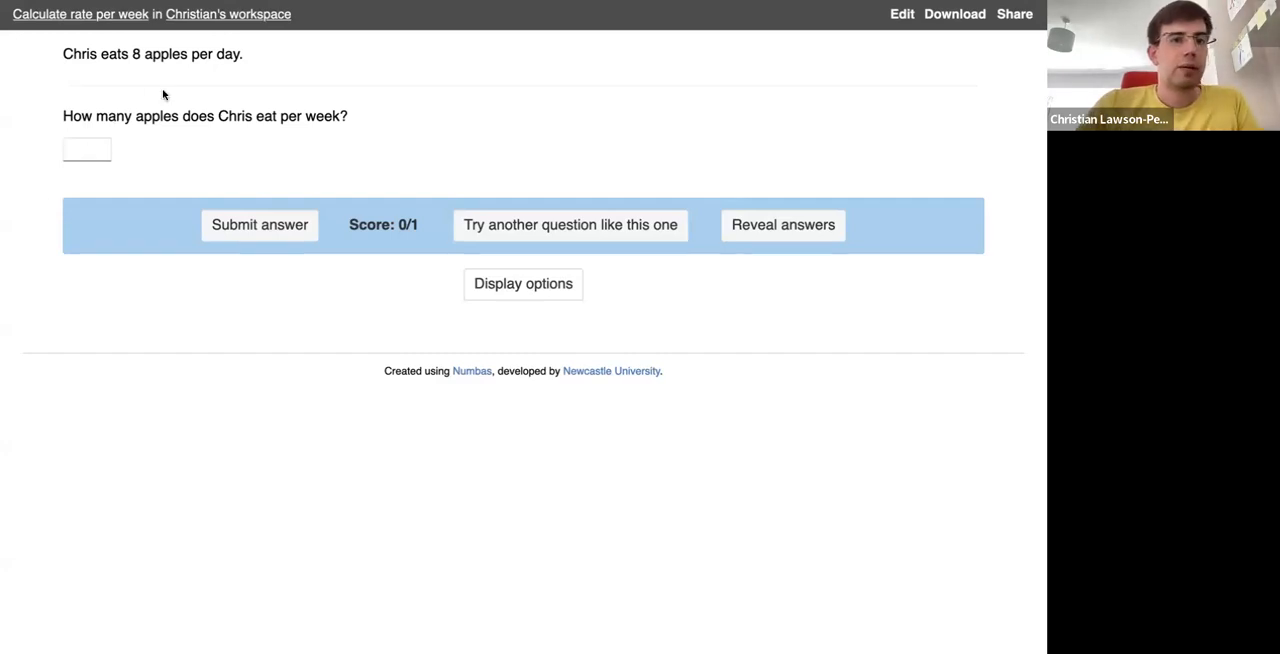
pyautogui.click(88, 150)
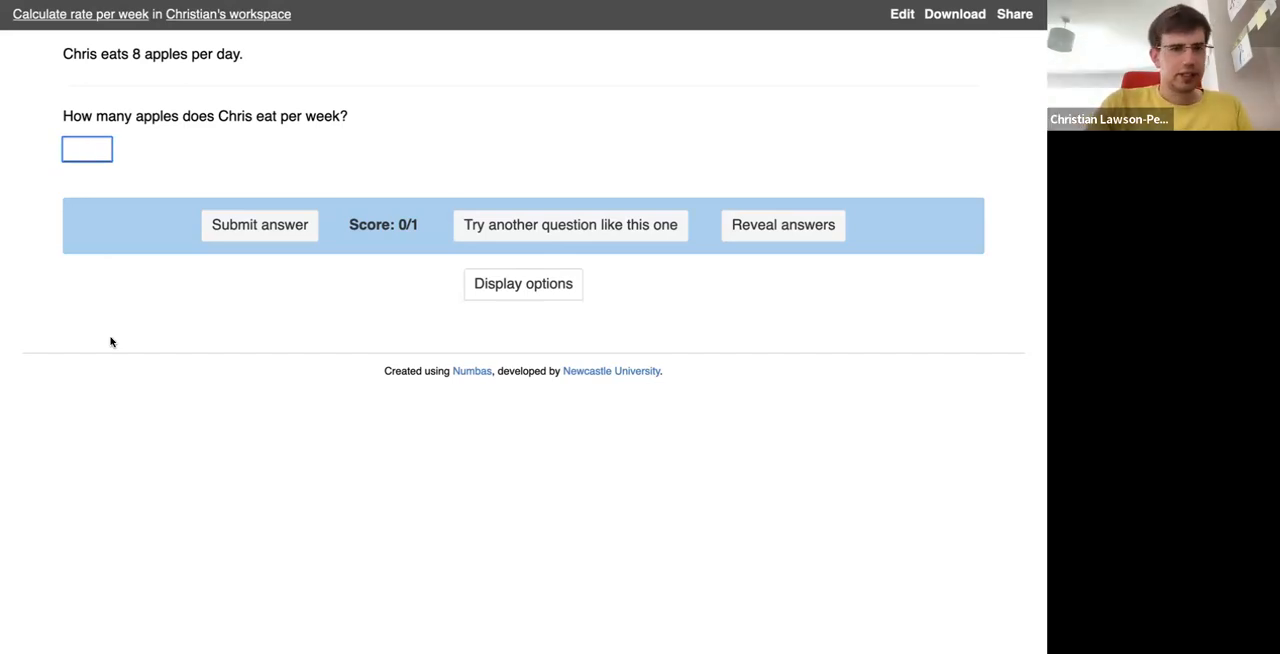
pyautogui.write('56')
pyautogui.press('Return')
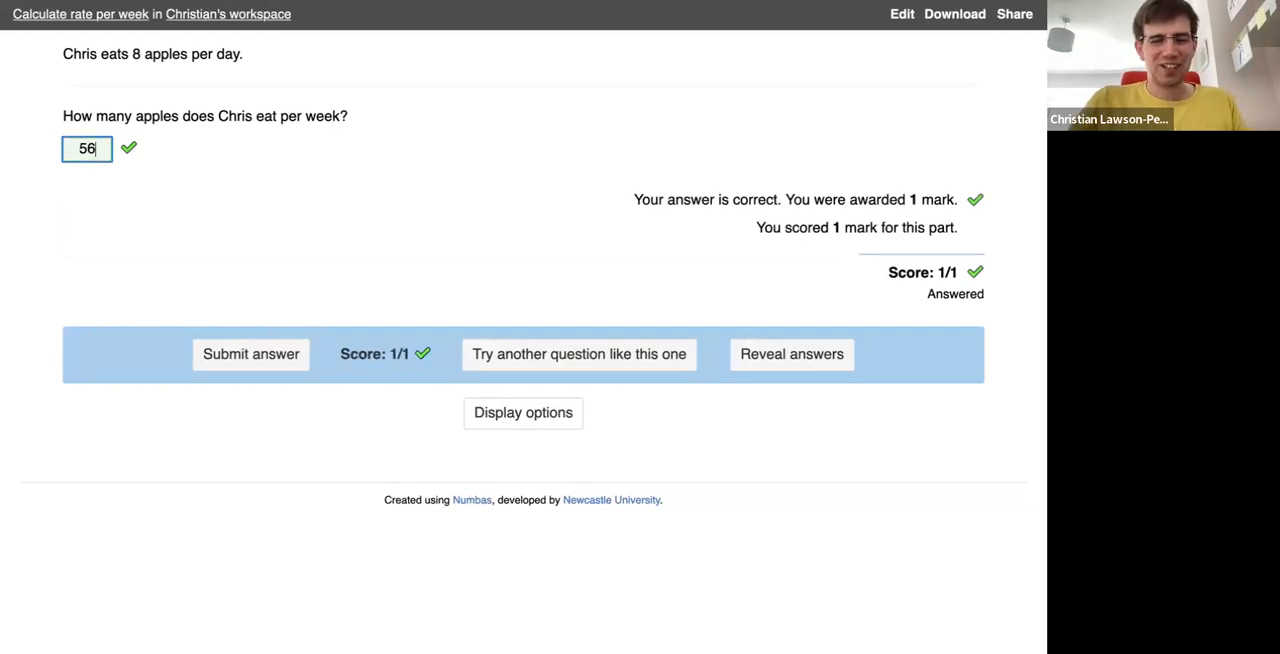
# - Replace the answer in the preview with 49 and submit it to test the marking
pyautogui.press('BackSpace')
pyautogui.press('BackSpace')
pyautogui.write('49')
pyautogui.press('Return')
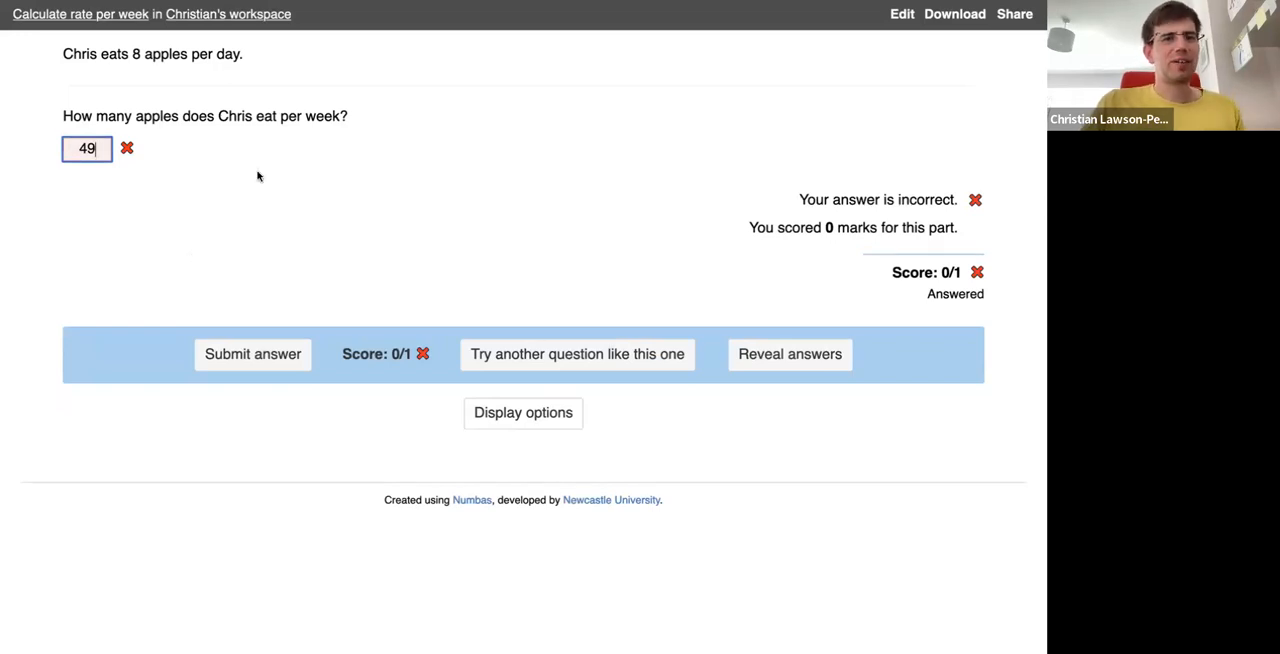
# - Return to the question editor and give the status feedback Needs to be tested, followed by Has some problems
pyautogui.moveTo(335, 5)
pyautogui.click(346, 53)
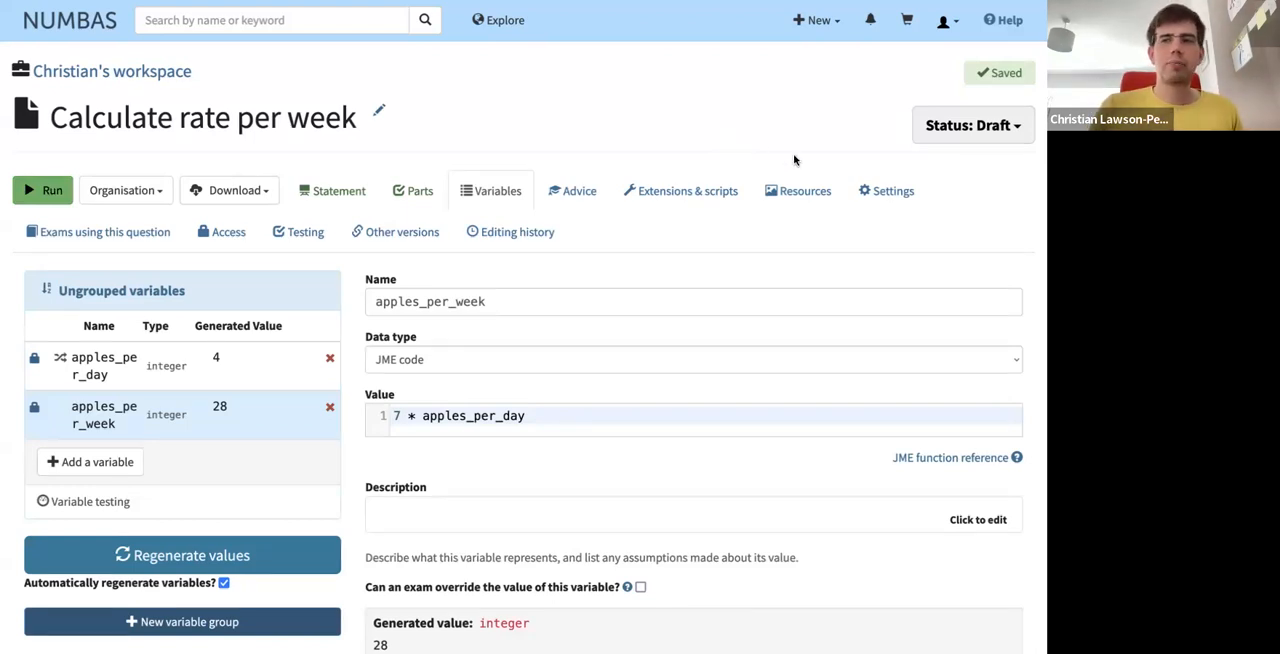
pyautogui.click(970, 137)
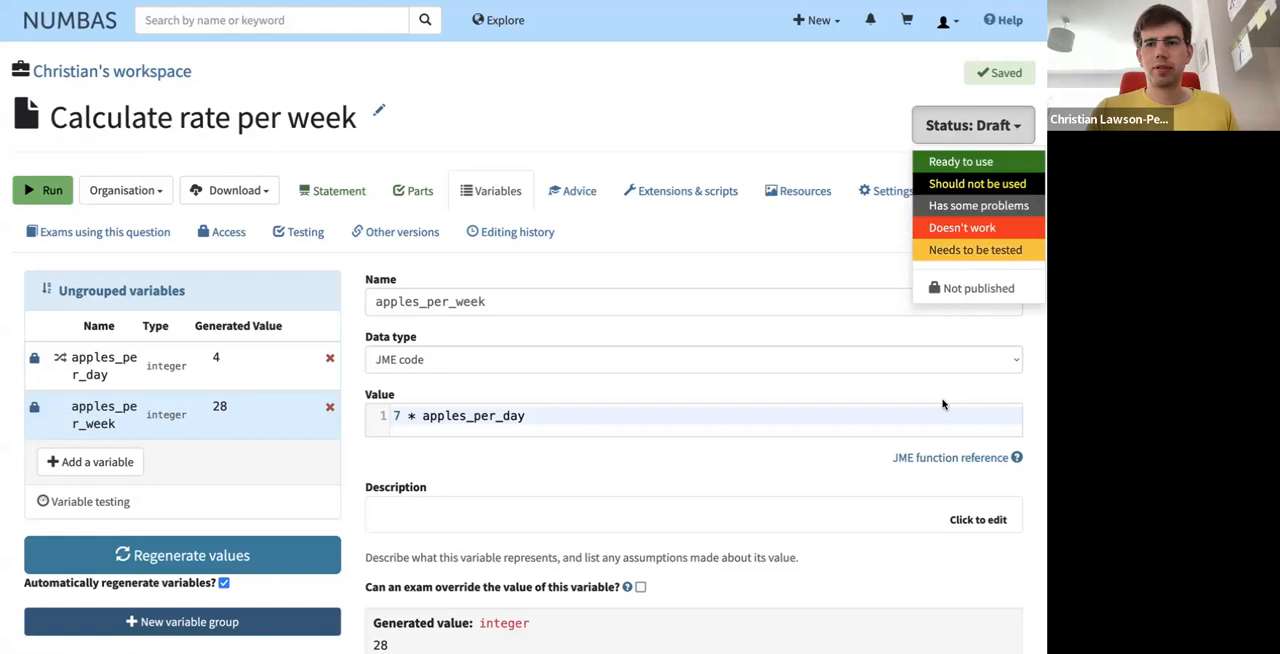
pyautogui.click(982, 255)
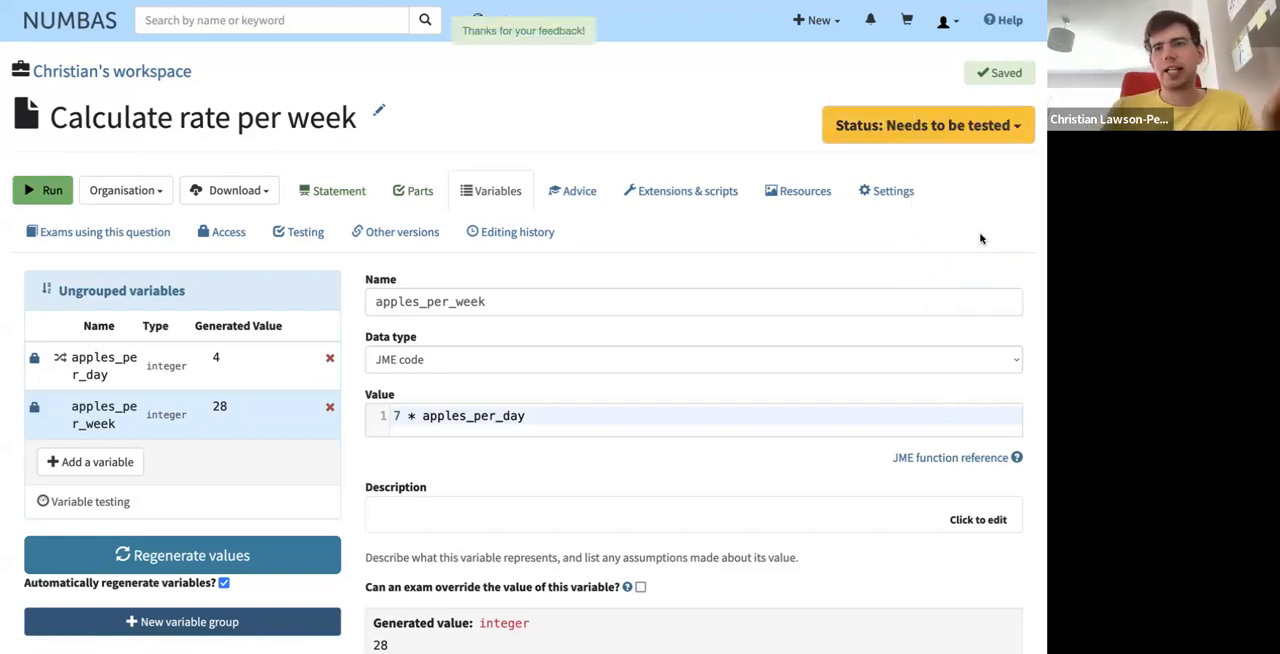
pyautogui.click(975, 130)
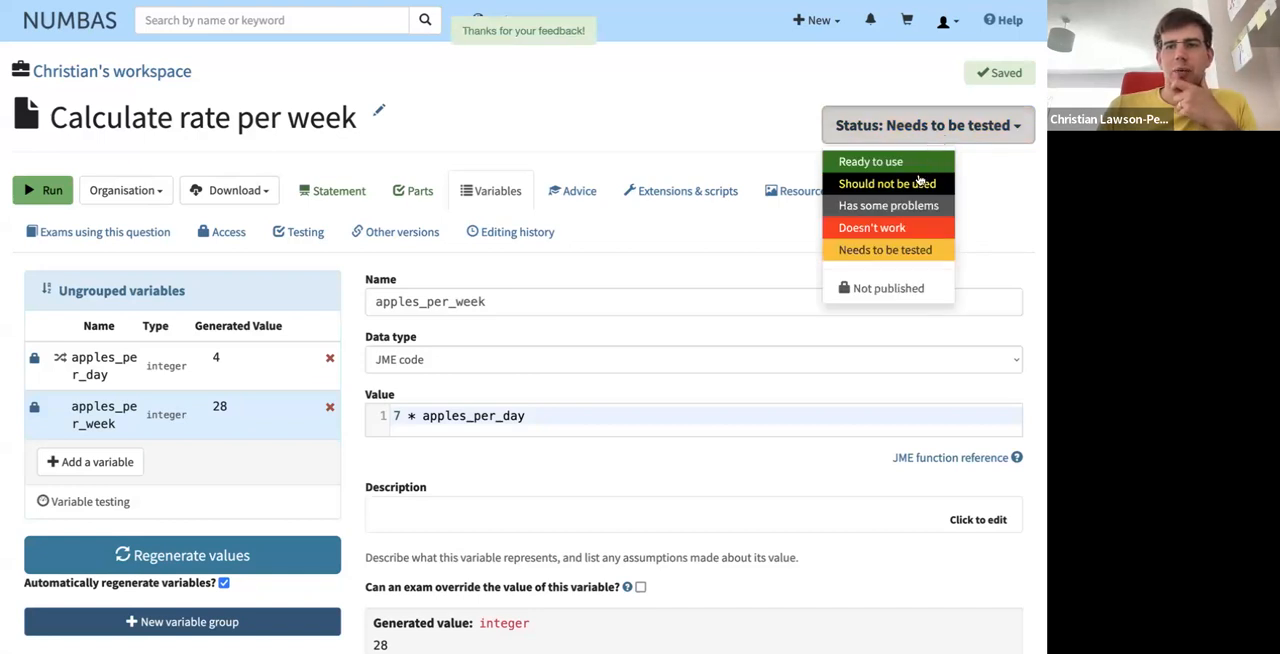
pyautogui.click(933, 207)
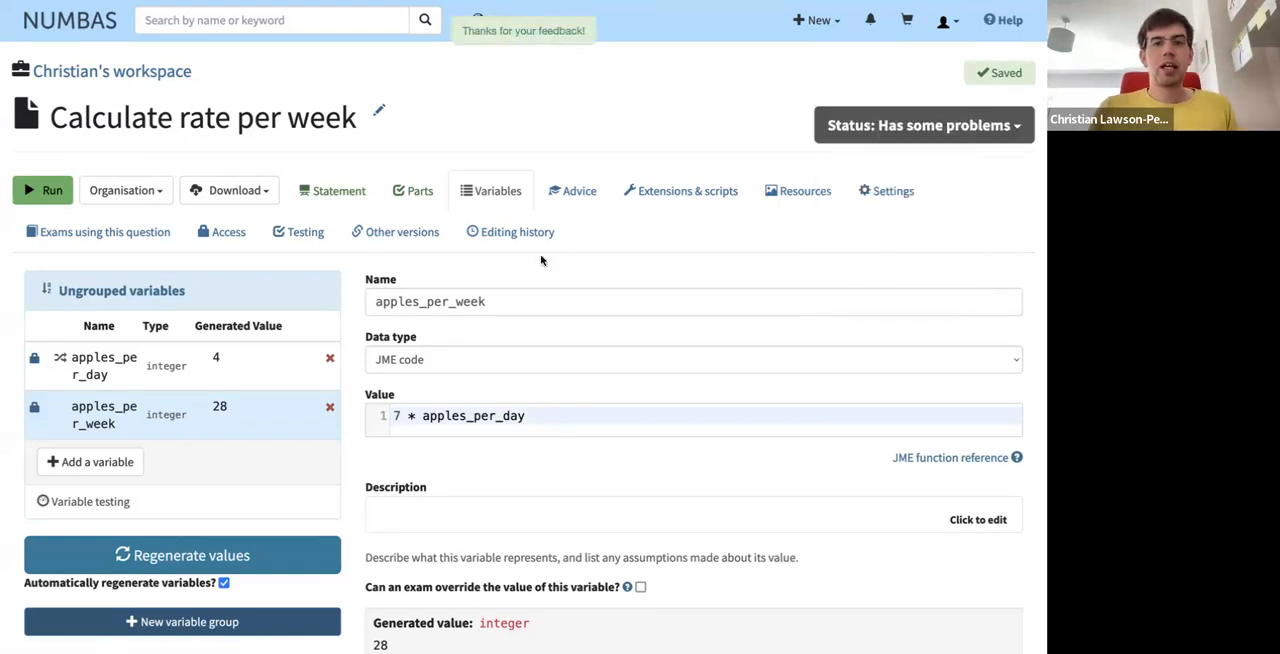
# - Submit the comment "The name should be randomised." in the question's editing history
pyautogui.click(516, 240)
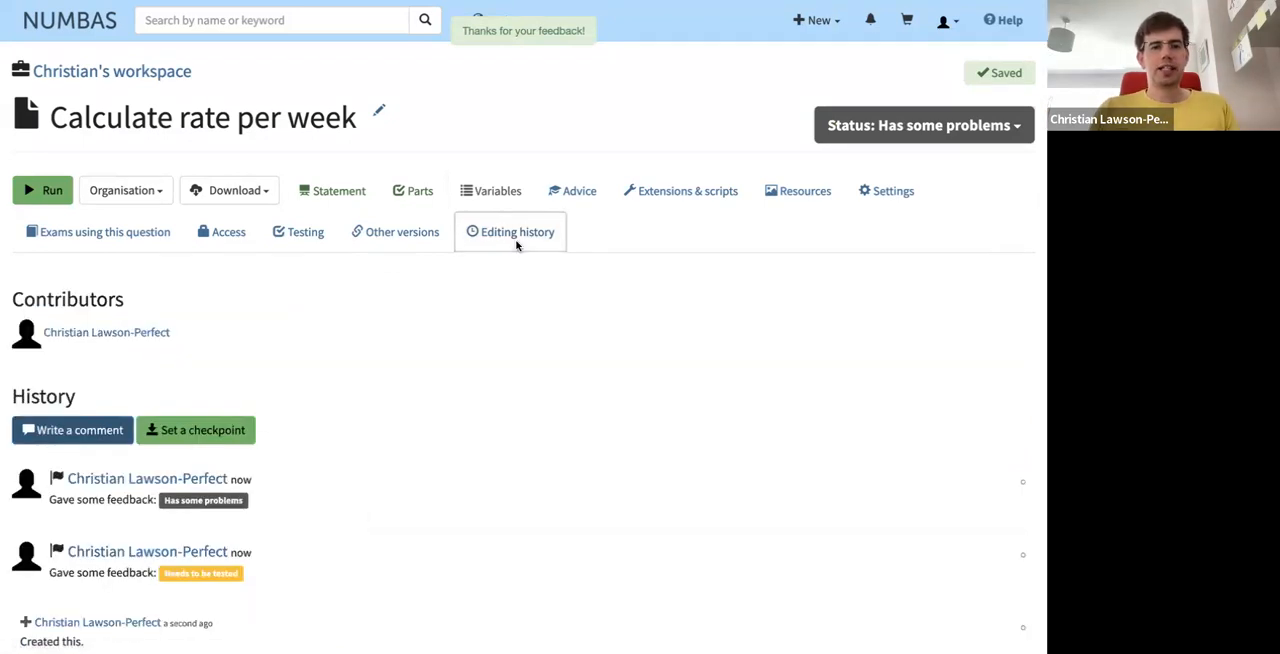
pyautogui.click(73, 428)
pyautogui.click(150, 510)
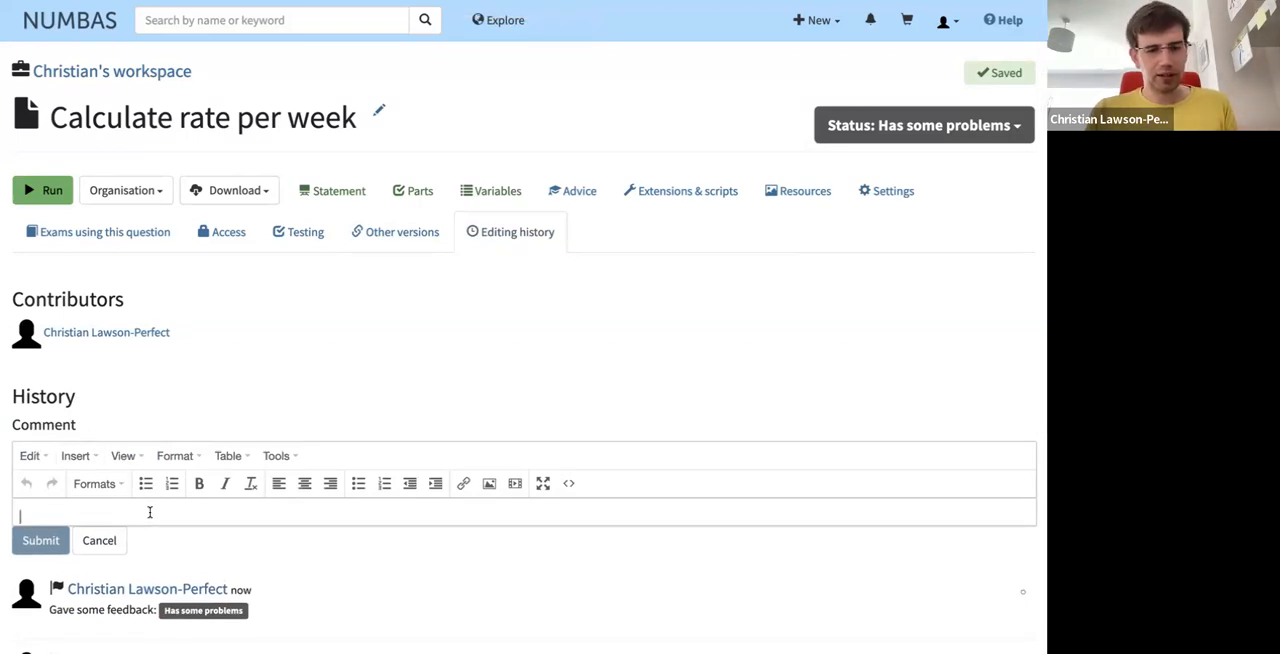
pyautogui.write('The name sh')
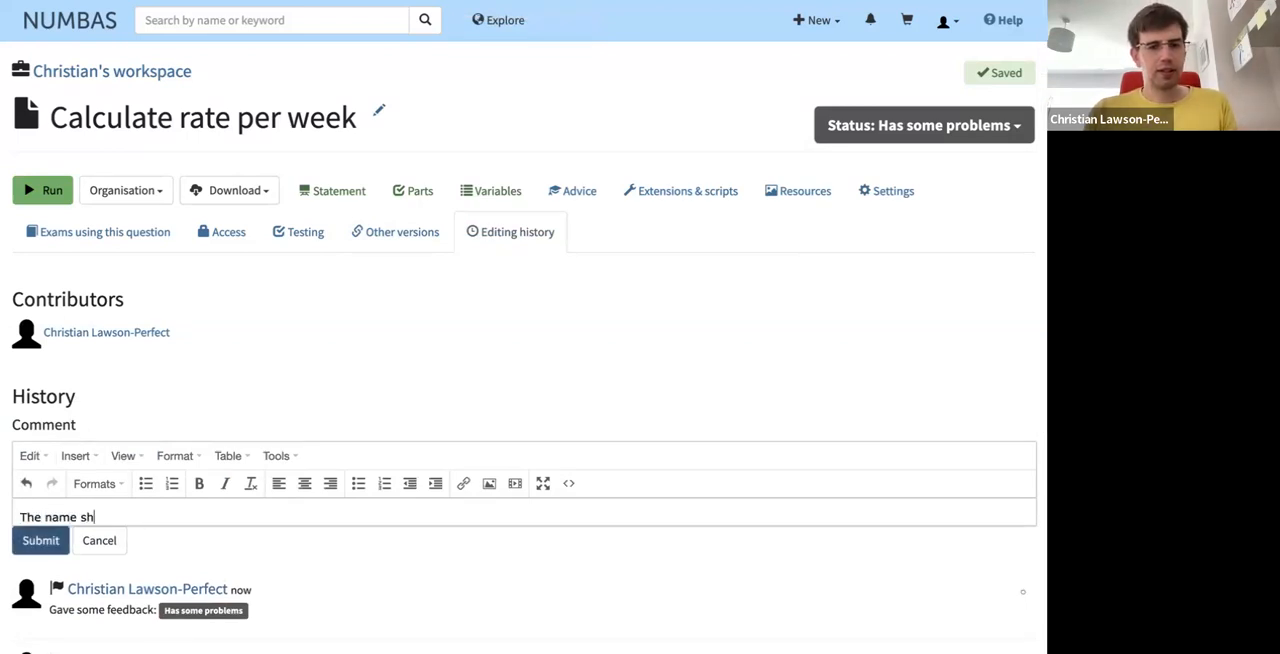
pyautogui.write('ould be randomised.')
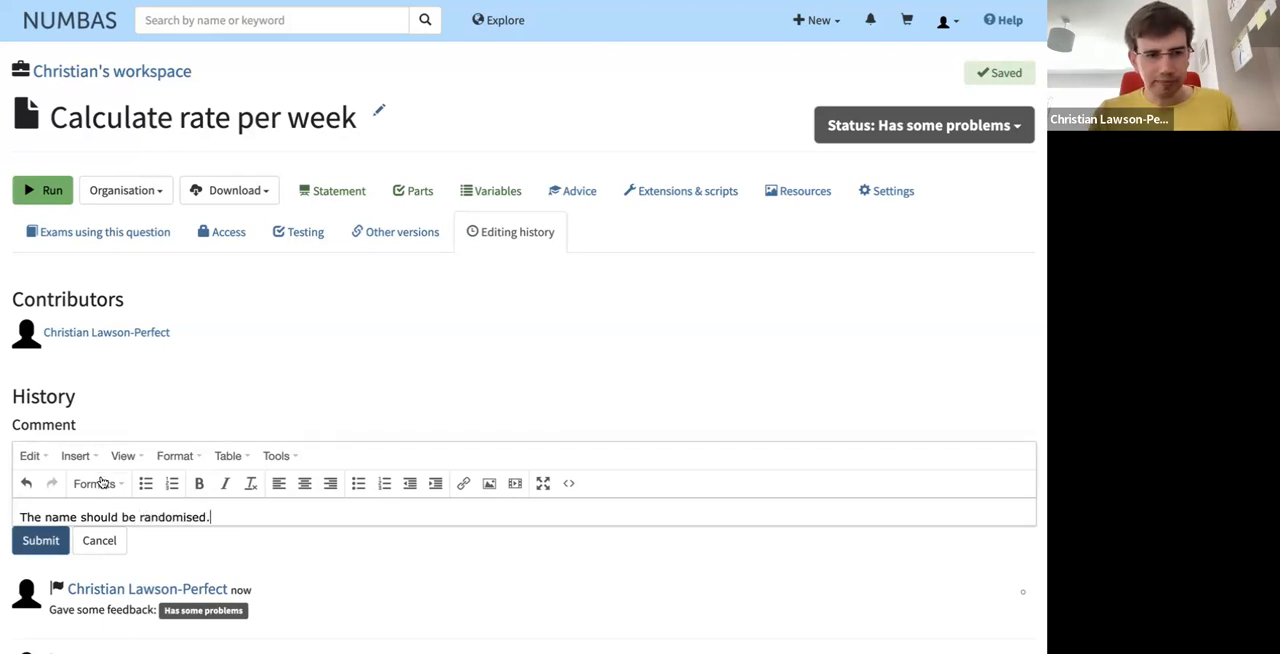
pyautogui.click(48, 541)
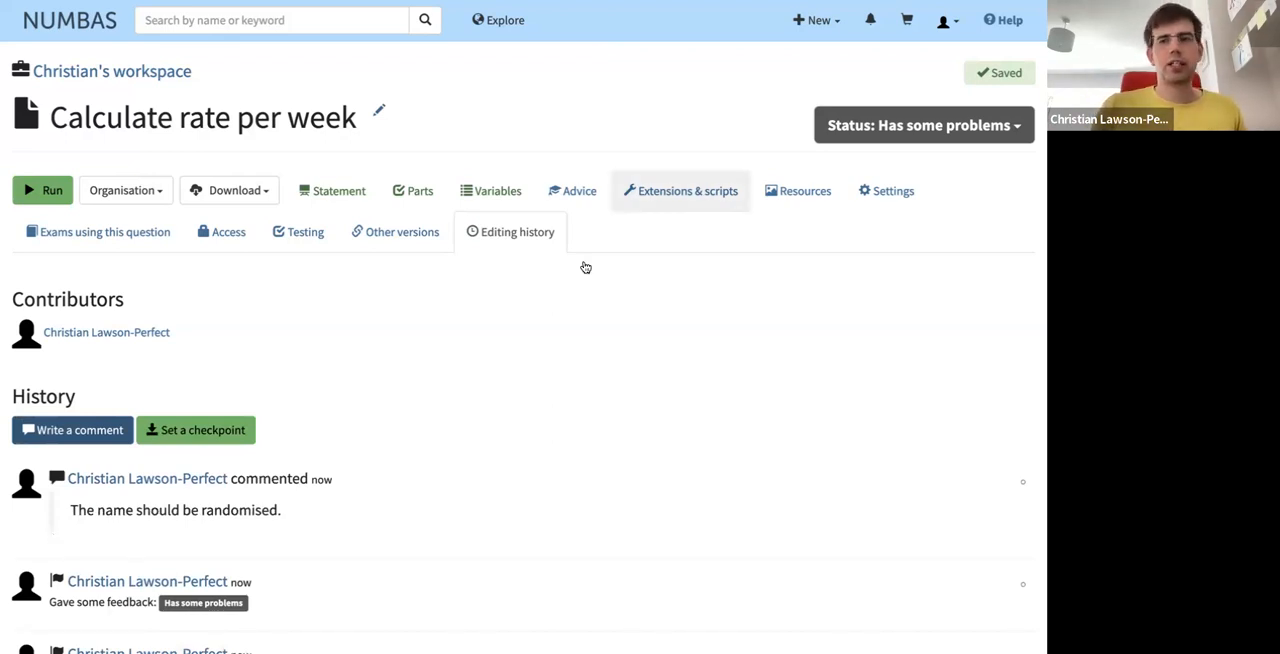
# - Set the question's status to Ready to use and run all of its unit tests
pyautogui.click(907, 128)
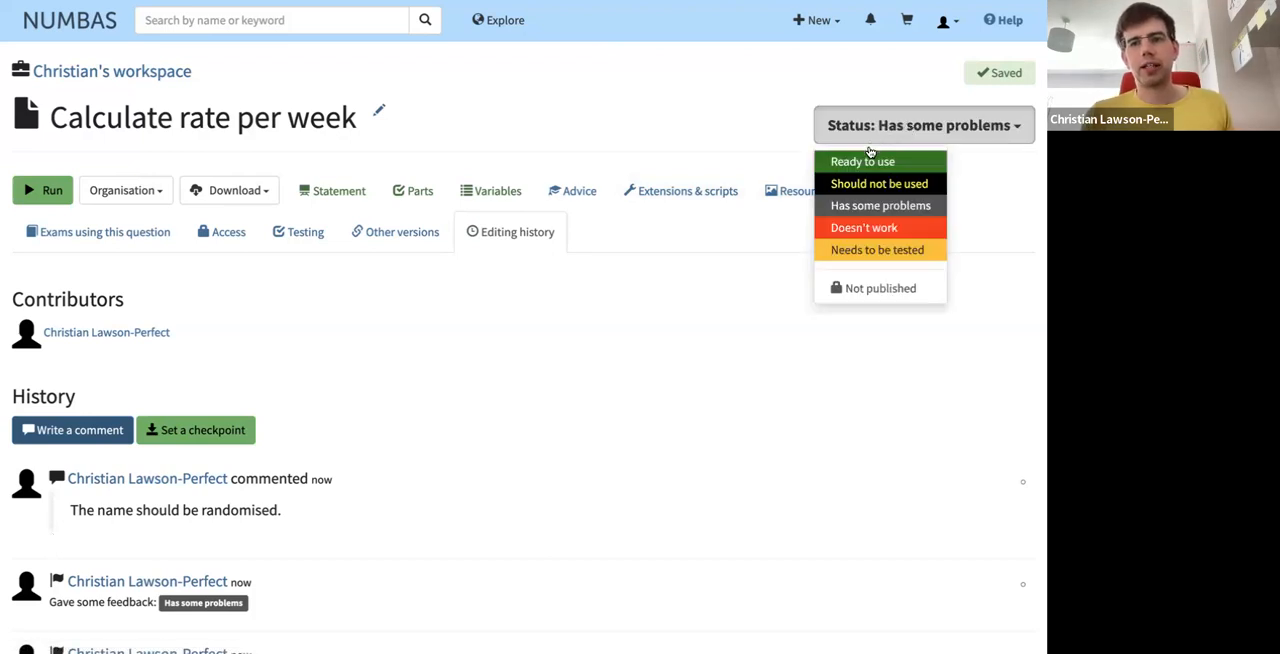
pyautogui.click(872, 161)
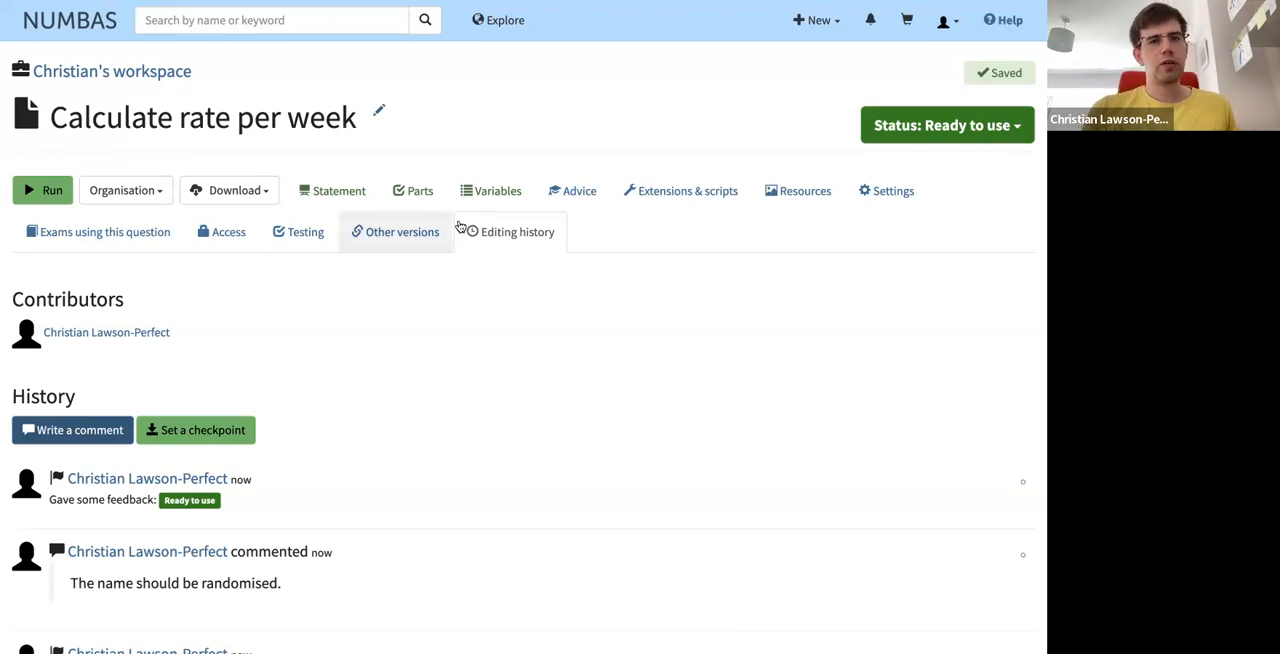
pyautogui.click(301, 235)
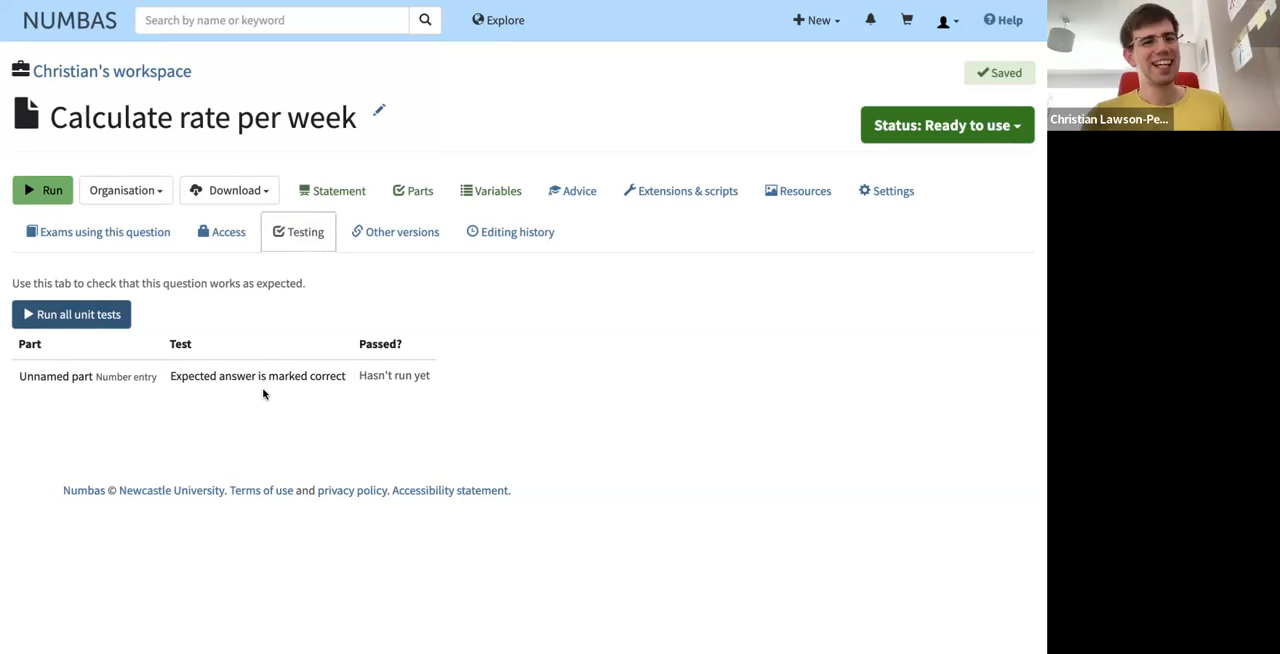
pyautogui.click(88, 318)
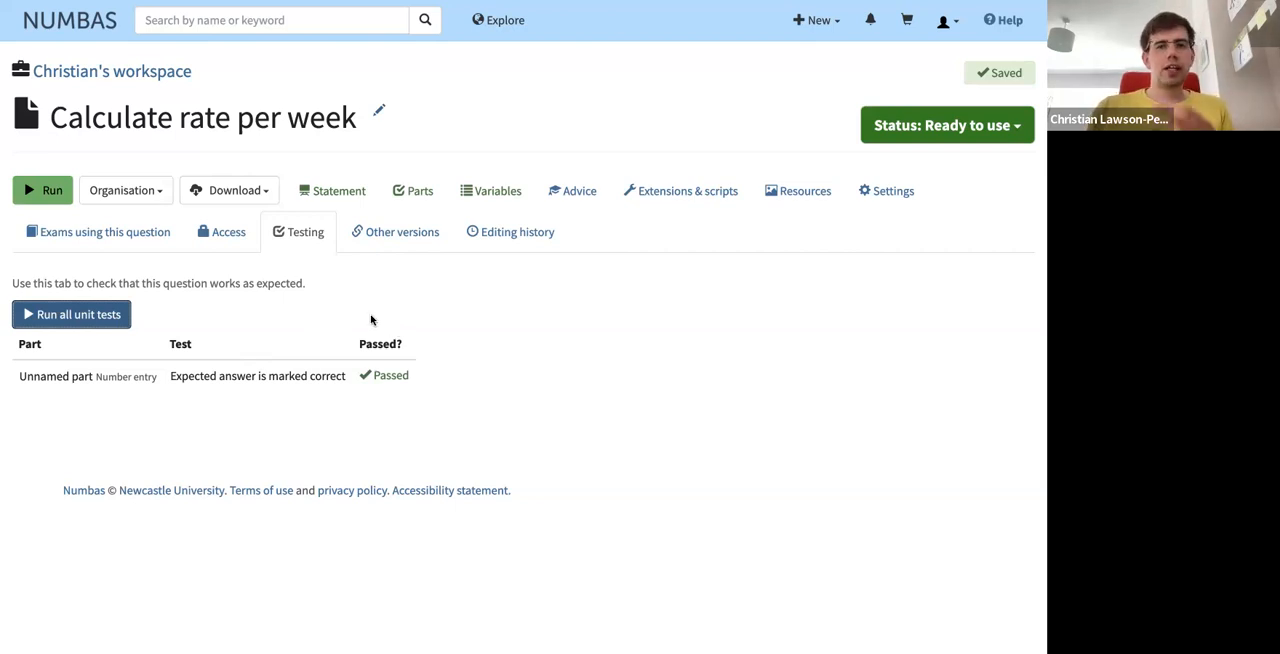
# - Switch to the Numbas training slides and advance to the docs.numbas.org.uk slide
pyautogui.moveTo(230, 4)
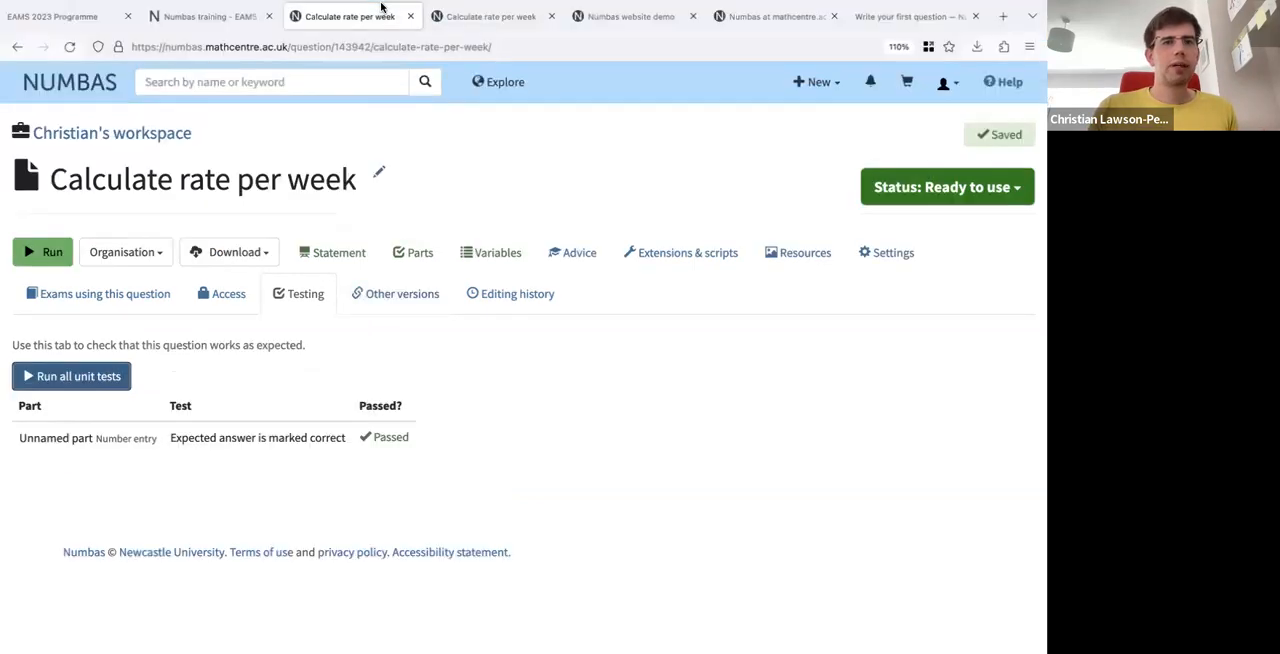
pyautogui.click(214, 55)
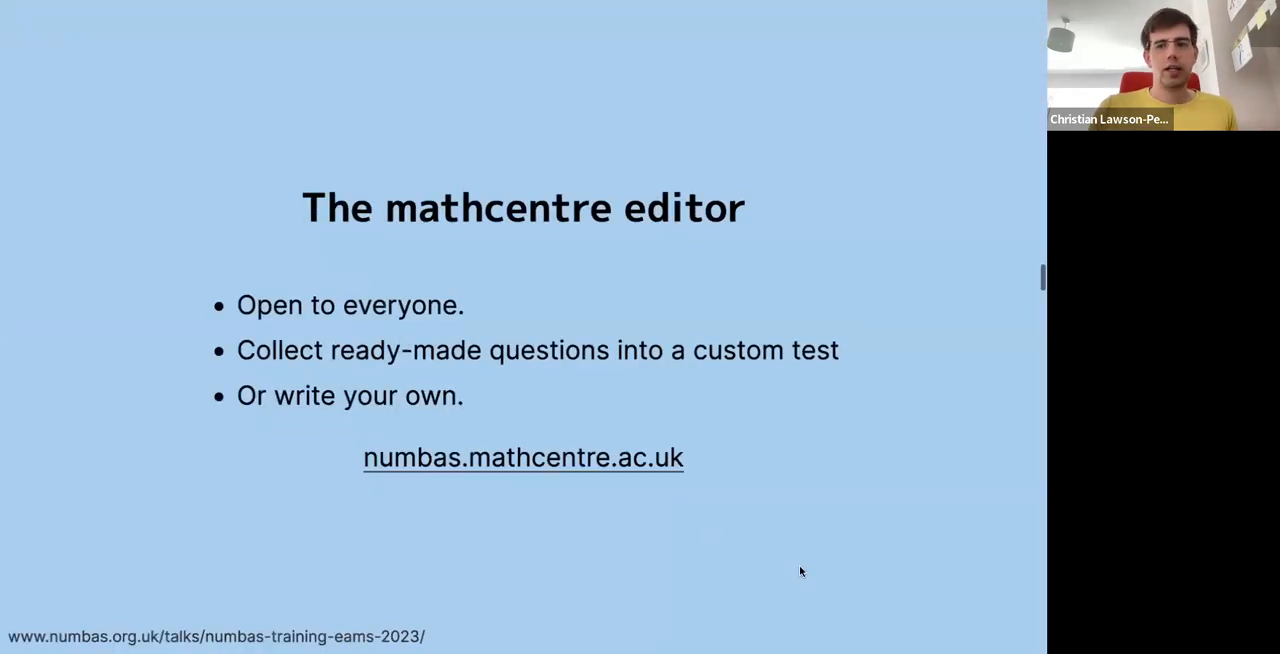
pyautogui.press('Right')
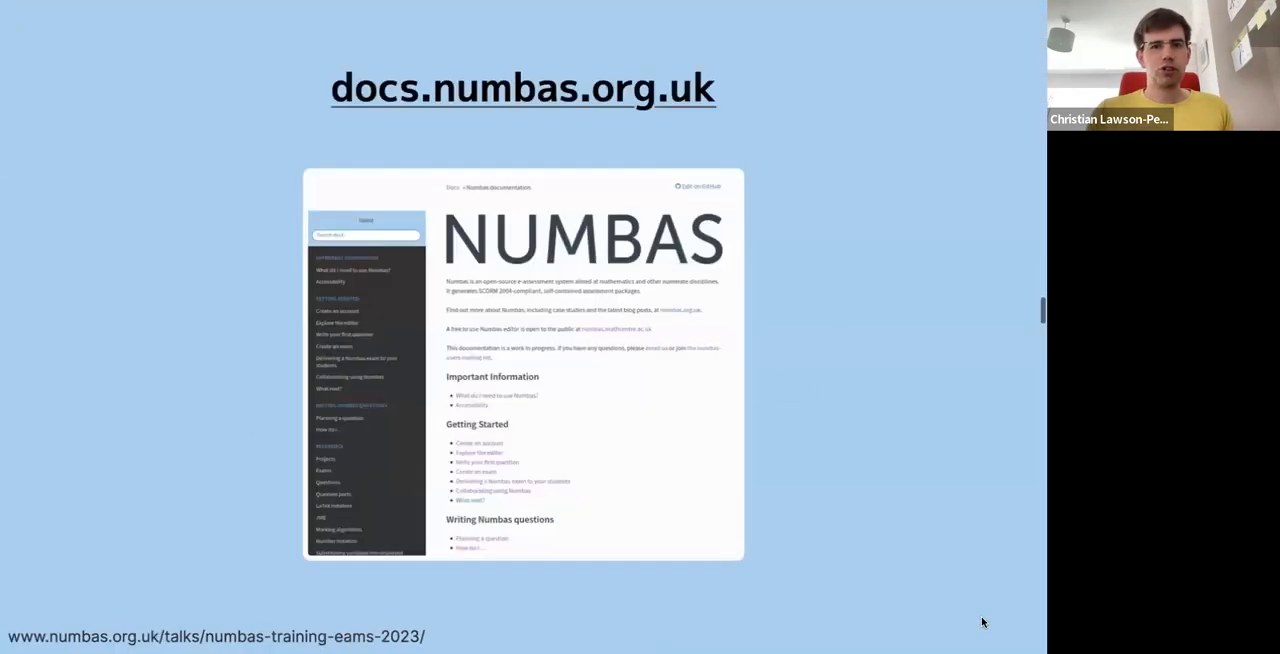